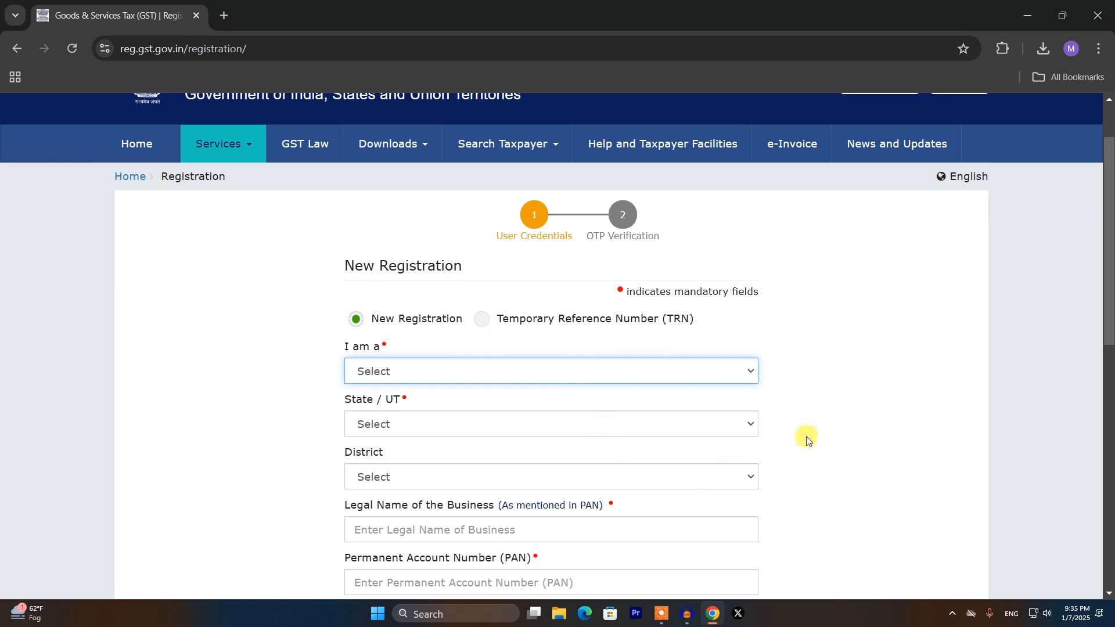
- Set the applicant type of the new GST registration to Taxpayer
scroll(817, 402, down, 2)
scroll(817, 402, up, 3)
click(869, 369)
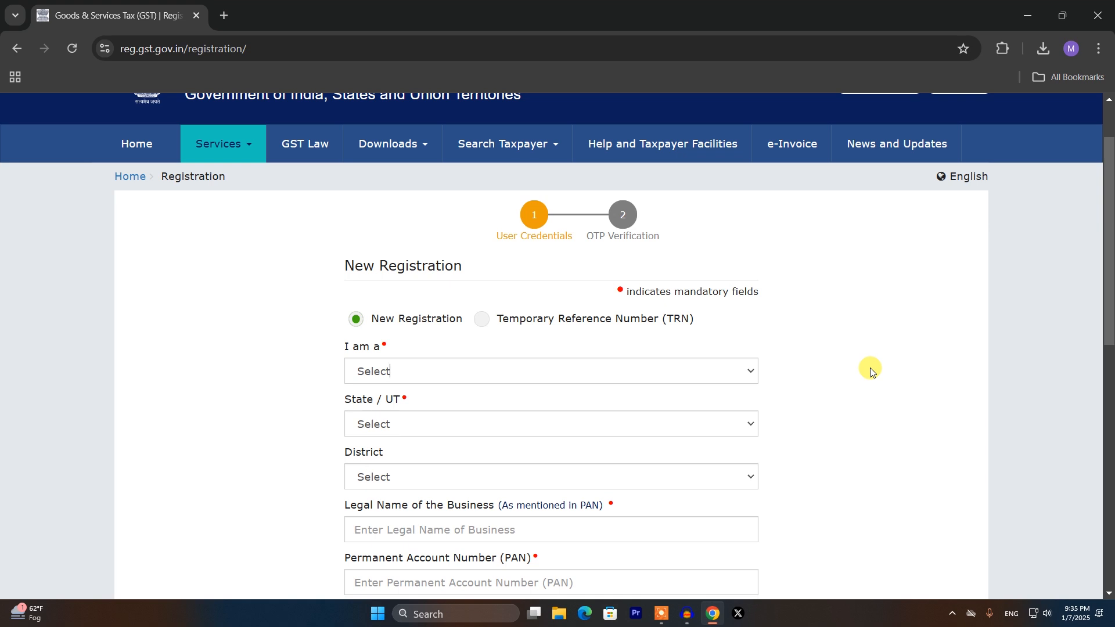
scroll(870, 372, down, 1)
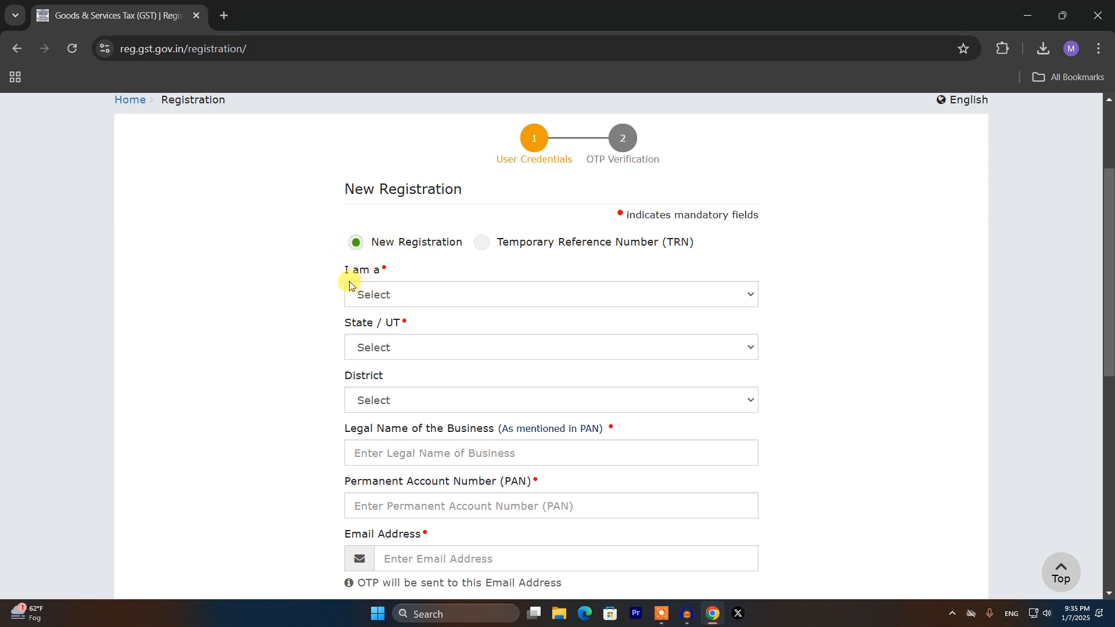
click(417, 294)
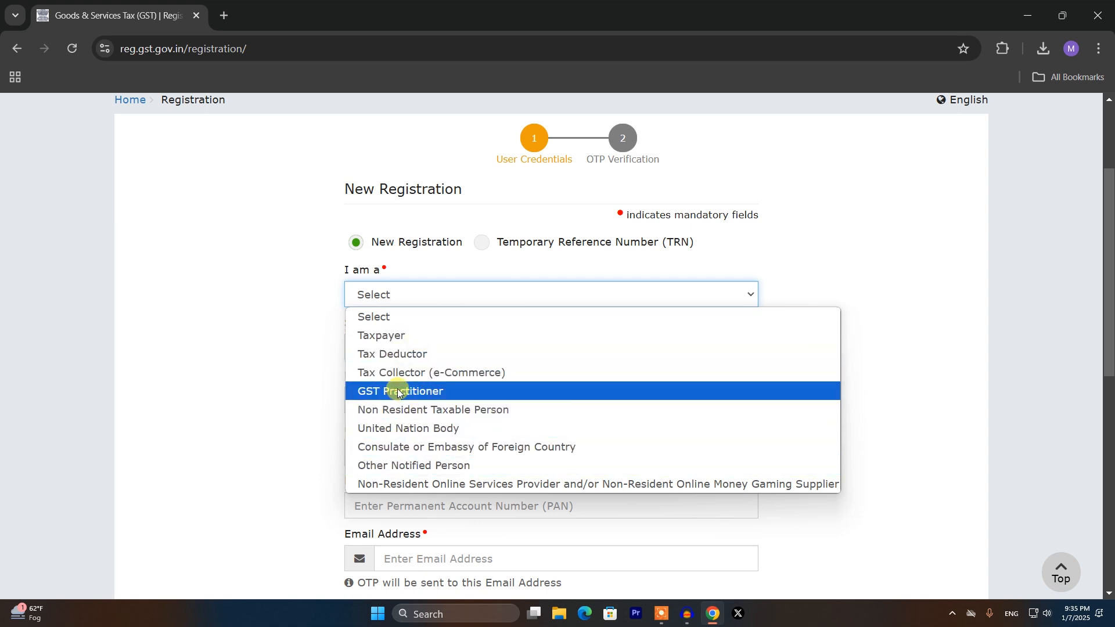
click(405, 341)
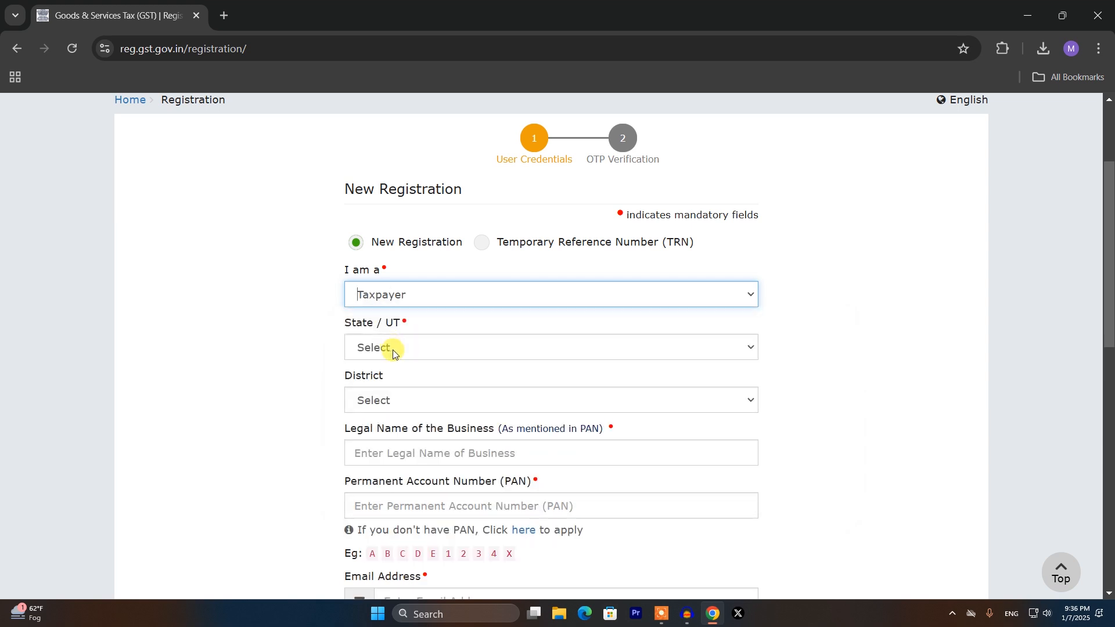
- Set the state to Bihar and the district to Sitamarhi
click(393, 347)
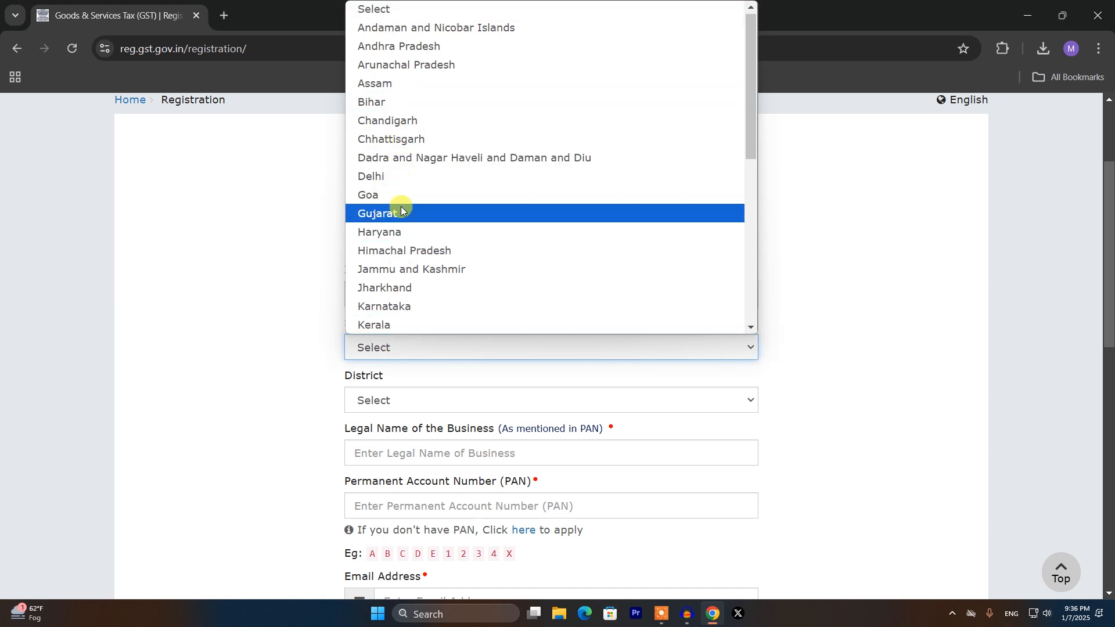
click(426, 101)
scroll(450, 169, down, 4)
click(449, 170)
scroll(428, 372, down, 5)
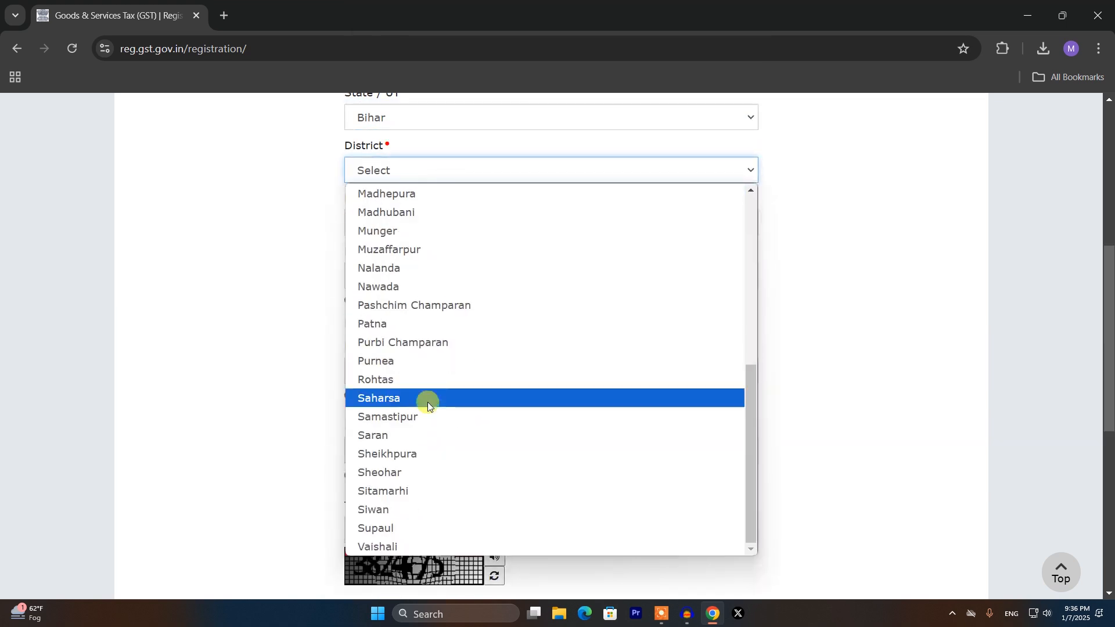
click(429, 494)
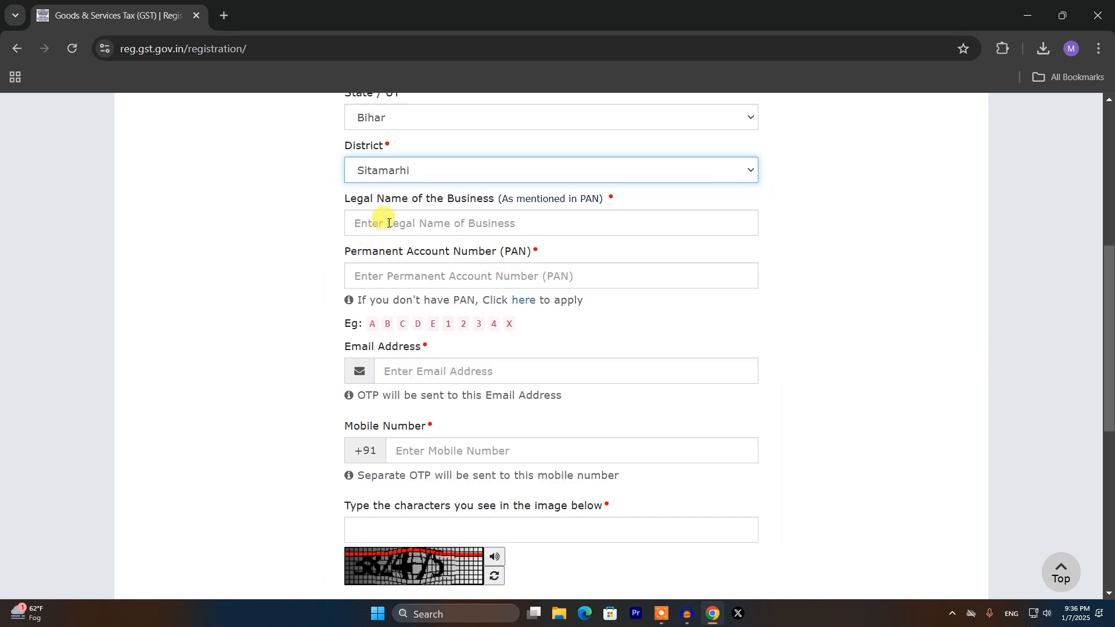
- Examine the legal business name, PAN, email address and mobile number fields, including the note on applying for a PAN
click(494, 222)
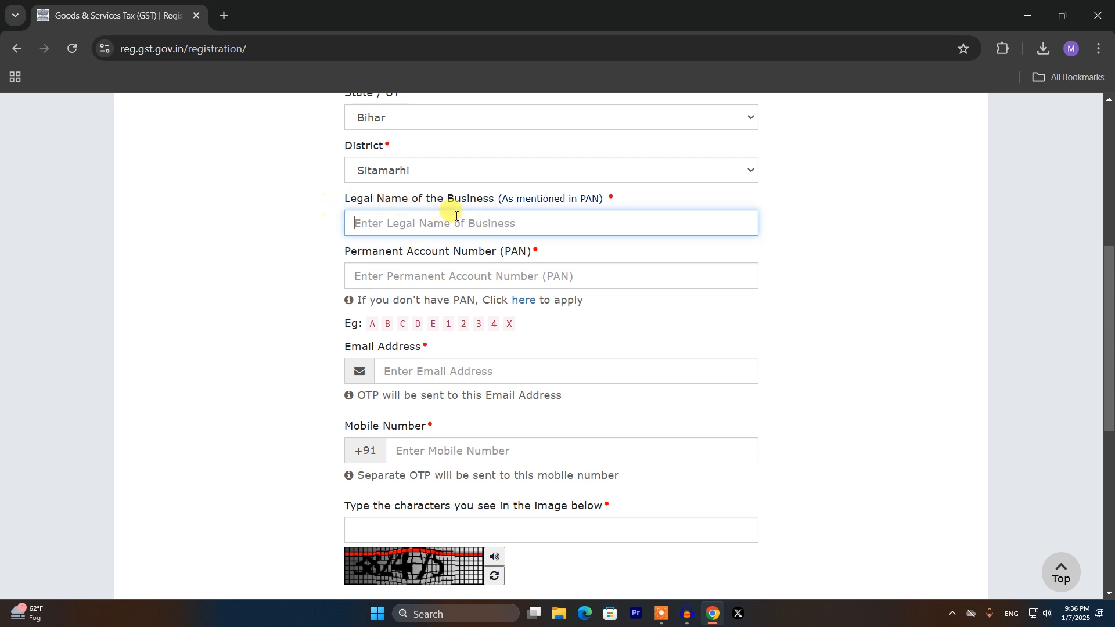
drag(503, 198, 603, 203)
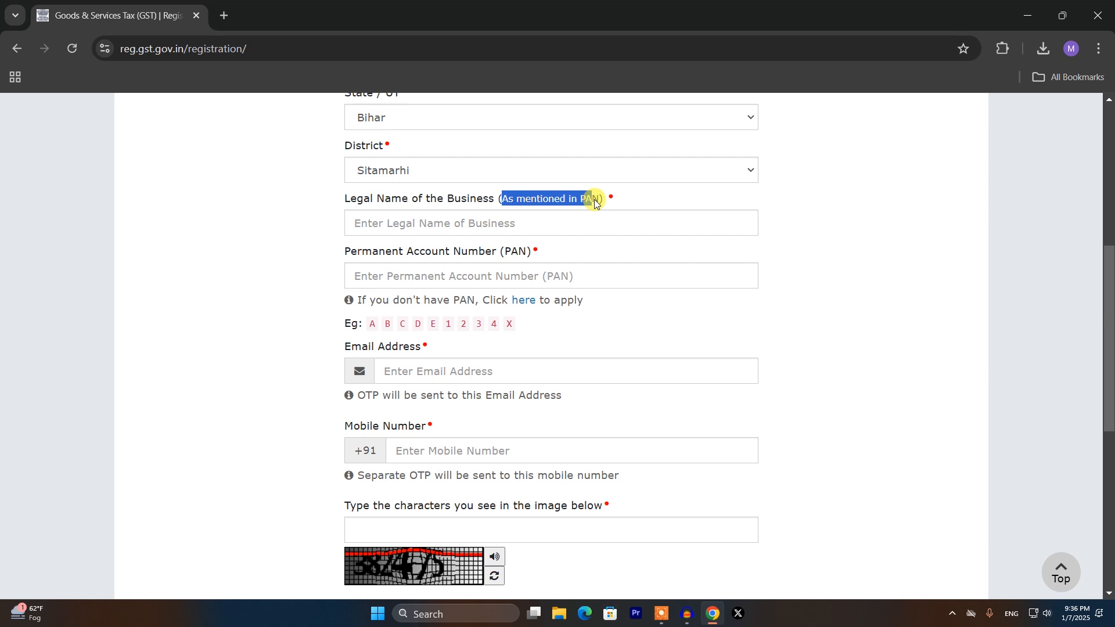
click(599, 201)
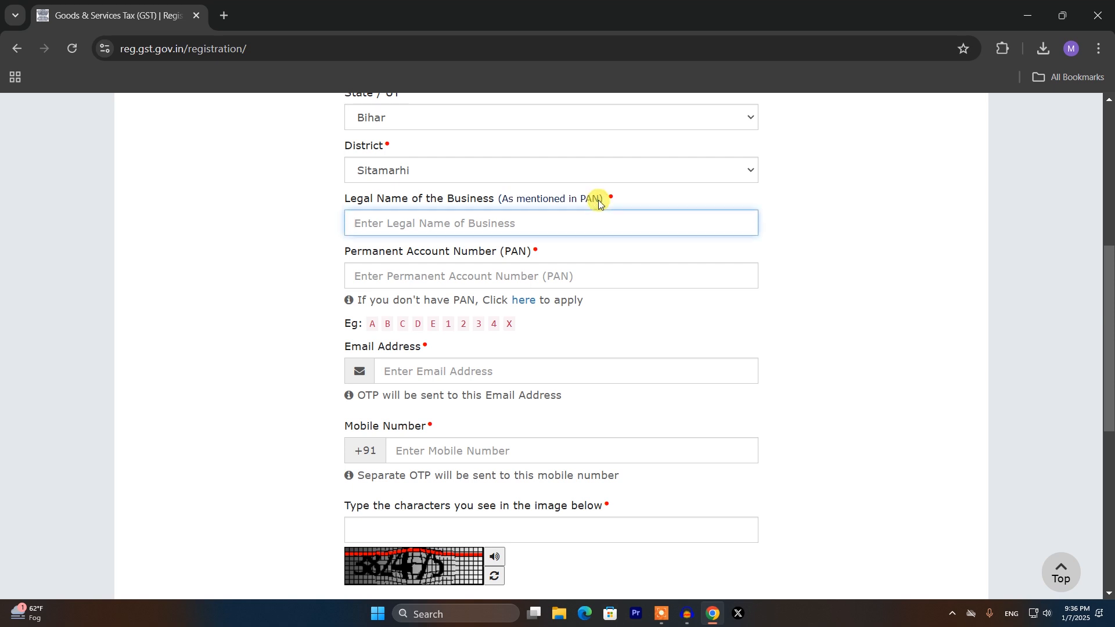
click(398, 281)
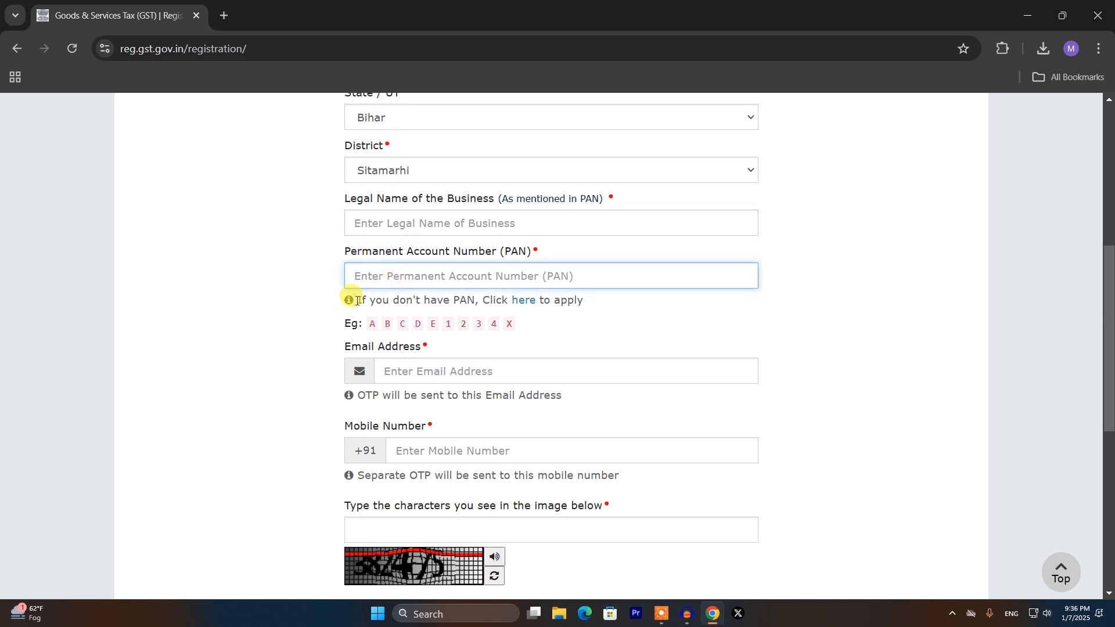
drag(357, 301, 484, 301)
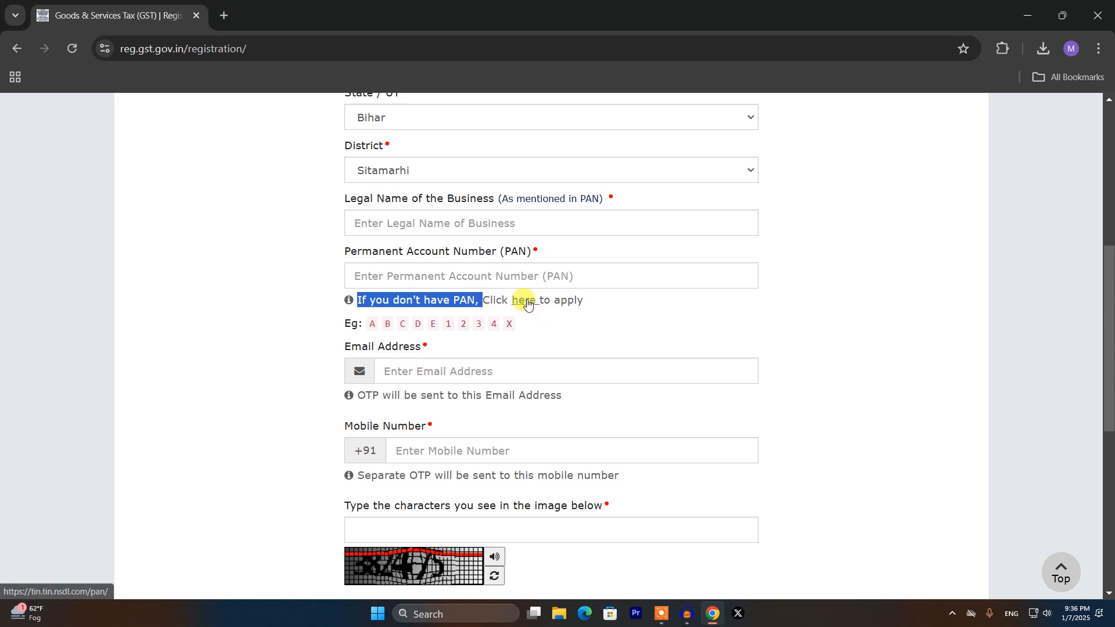
click(624, 321)
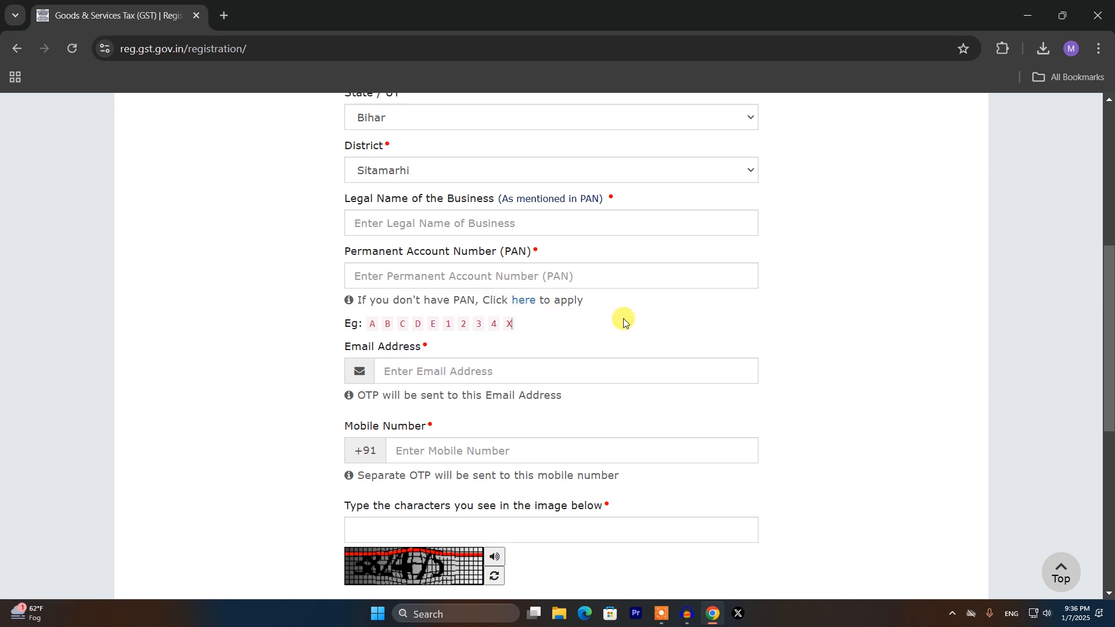
click(493, 369)
click(466, 453)
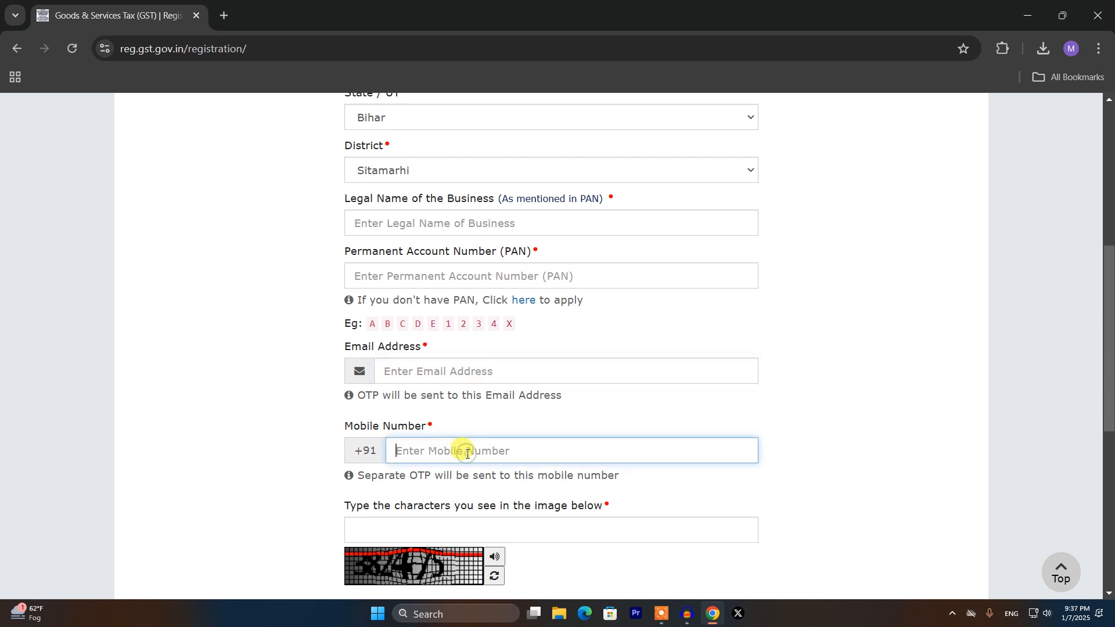
scroll(463, 454, down, 1)
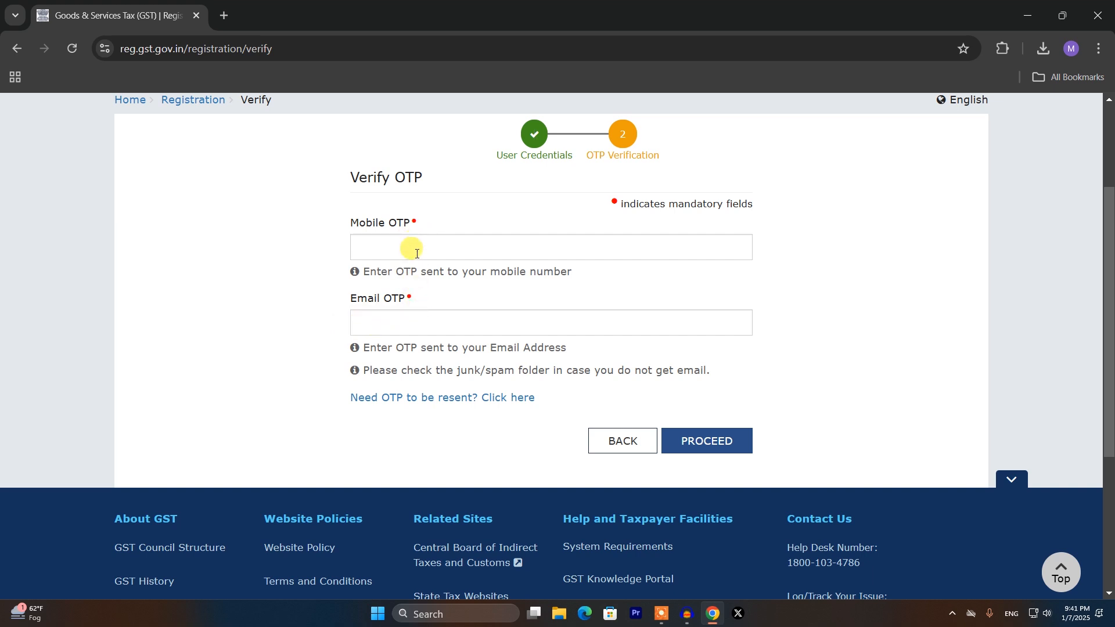
- Verify the registration with the one-time codes sent to the mobile number and email address
click(392, 245)
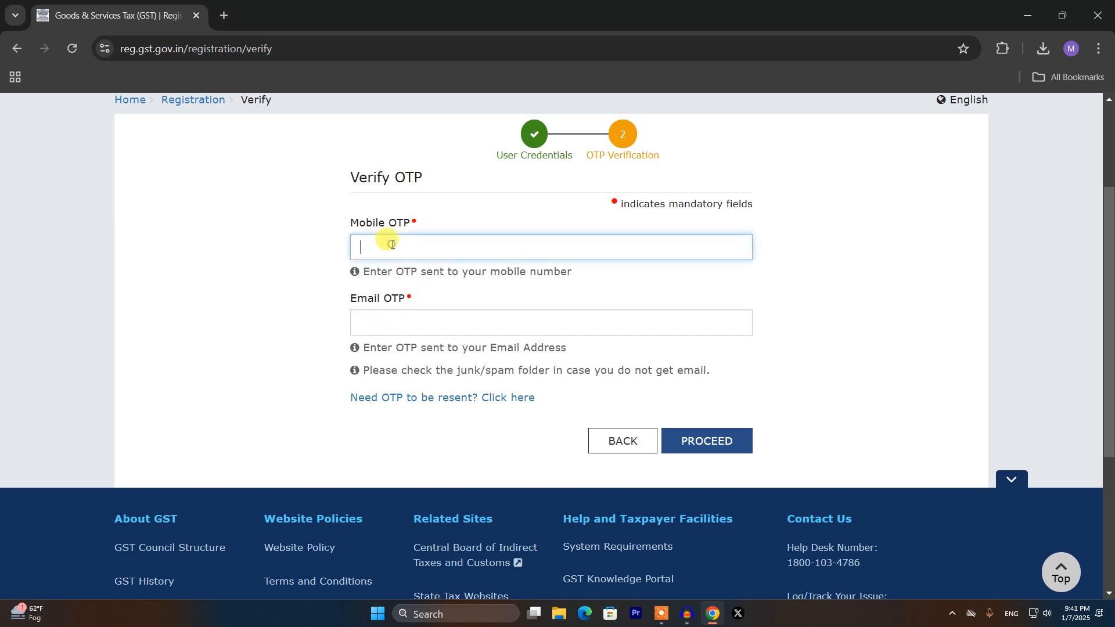
click(377, 326)
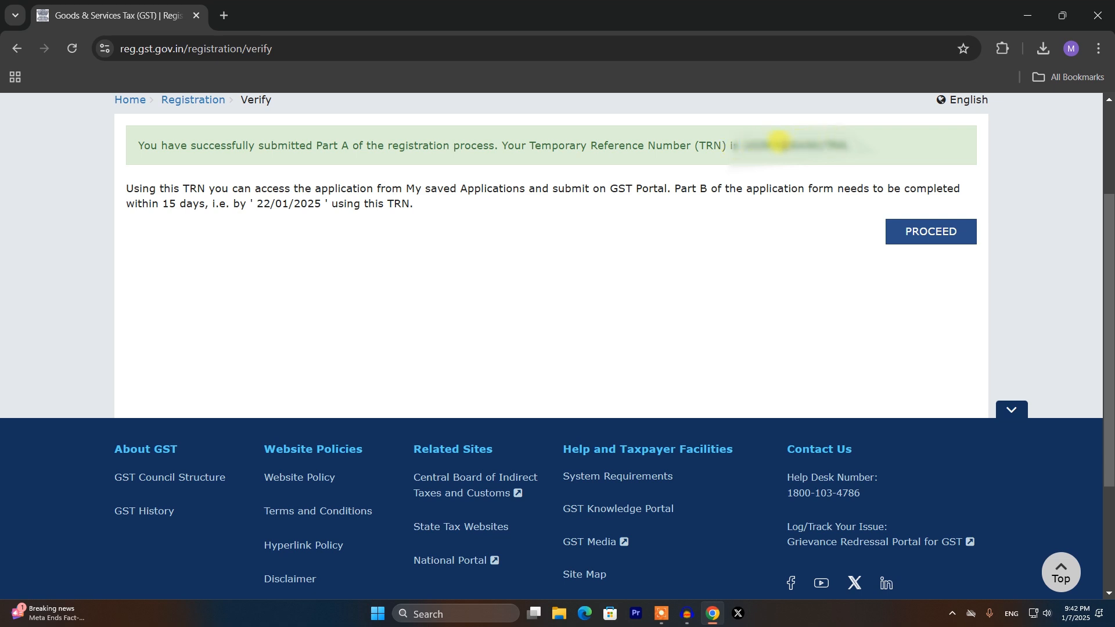
- Copy the Temporary Reference Number and proceed through the Mobile / Email OTP verification to the saved applications
double_click(777, 141)
right_click(776, 140)
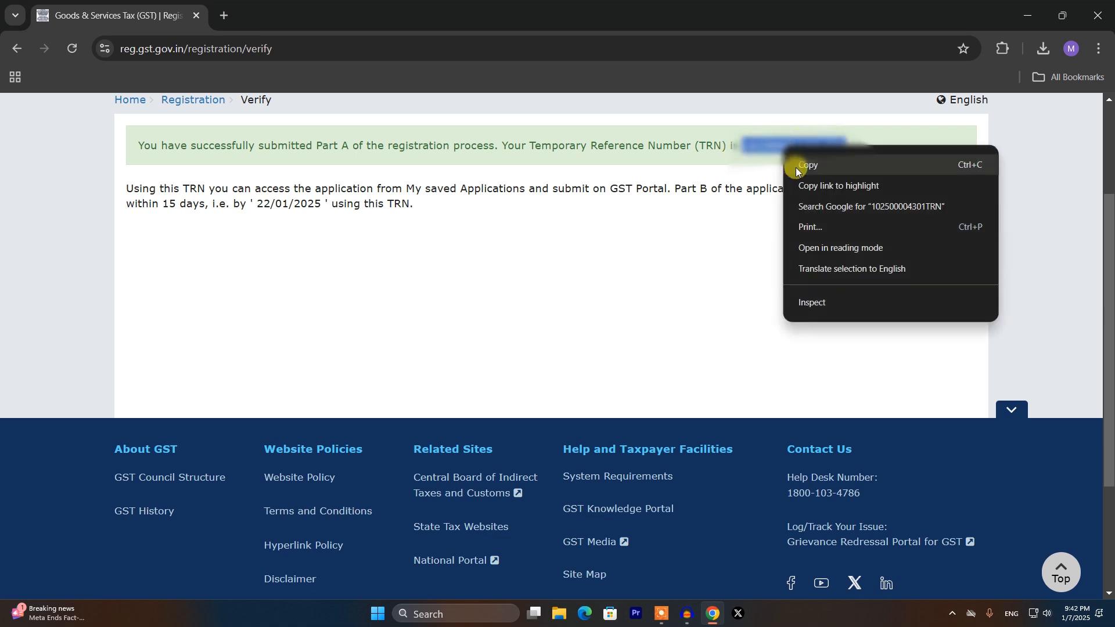
click(795, 167)
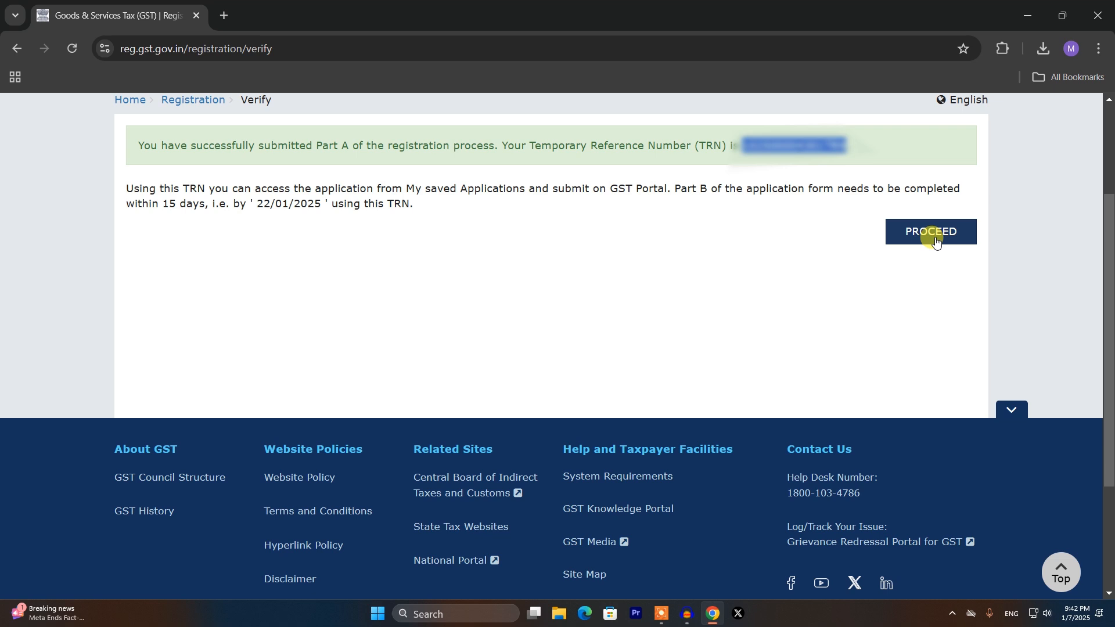
click(931, 231)
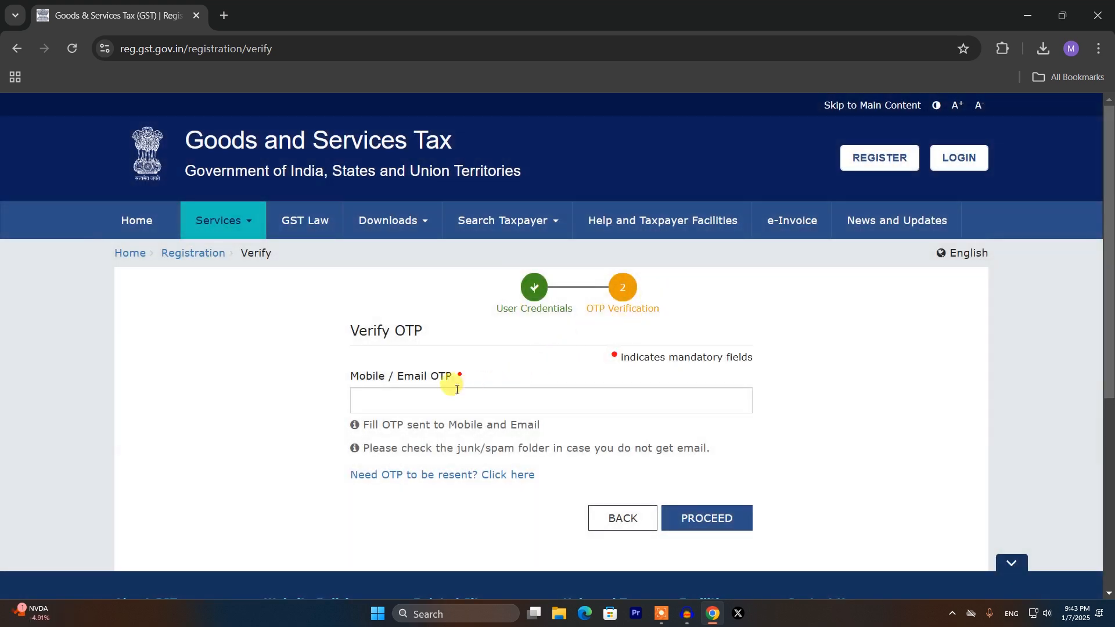
click(695, 530)
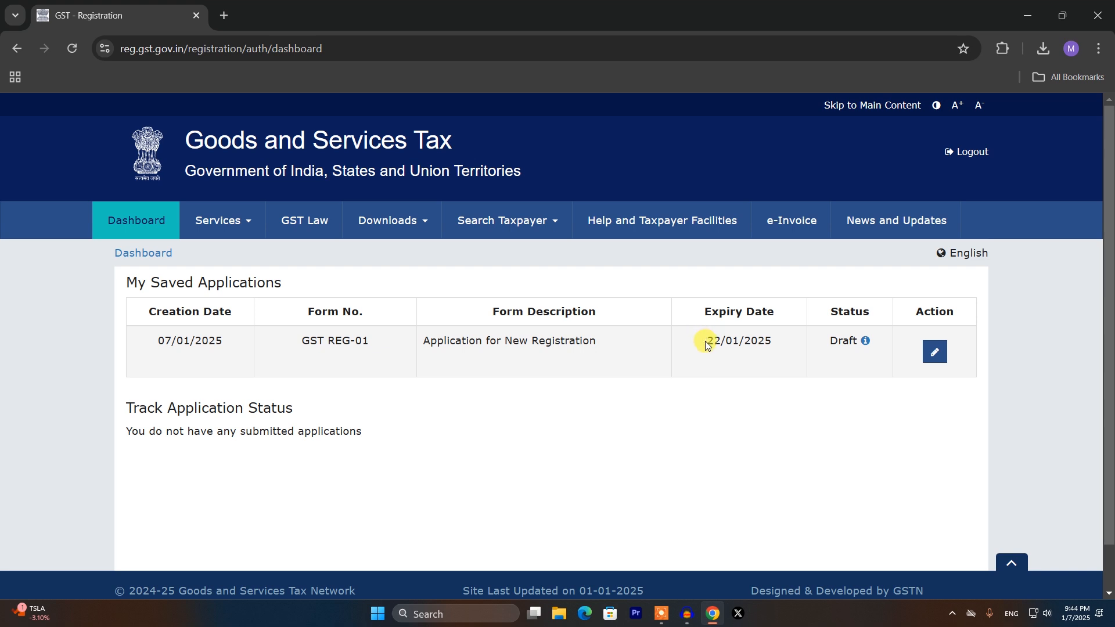
- Check the expiry date of the draft GST REG-01 application and open the draft for editing
drag(704, 343, 779, 341)
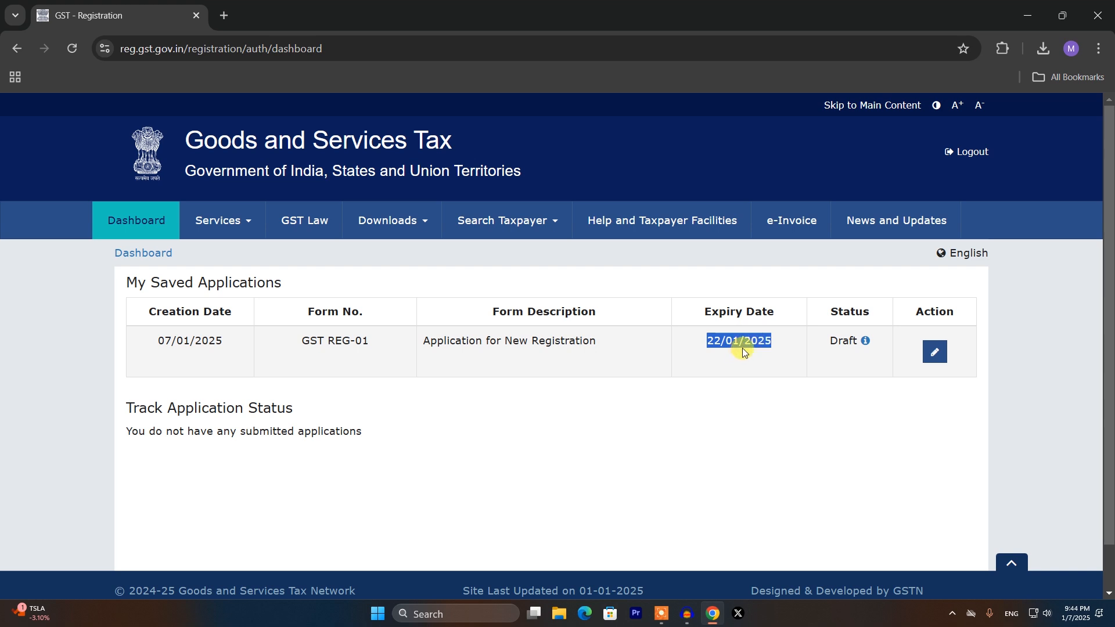
mouse_move(707, 341)
mouse_down()
mouse_move(736, 339)
mouse_move(705, 337)
mouse_up()
click(761, 360)
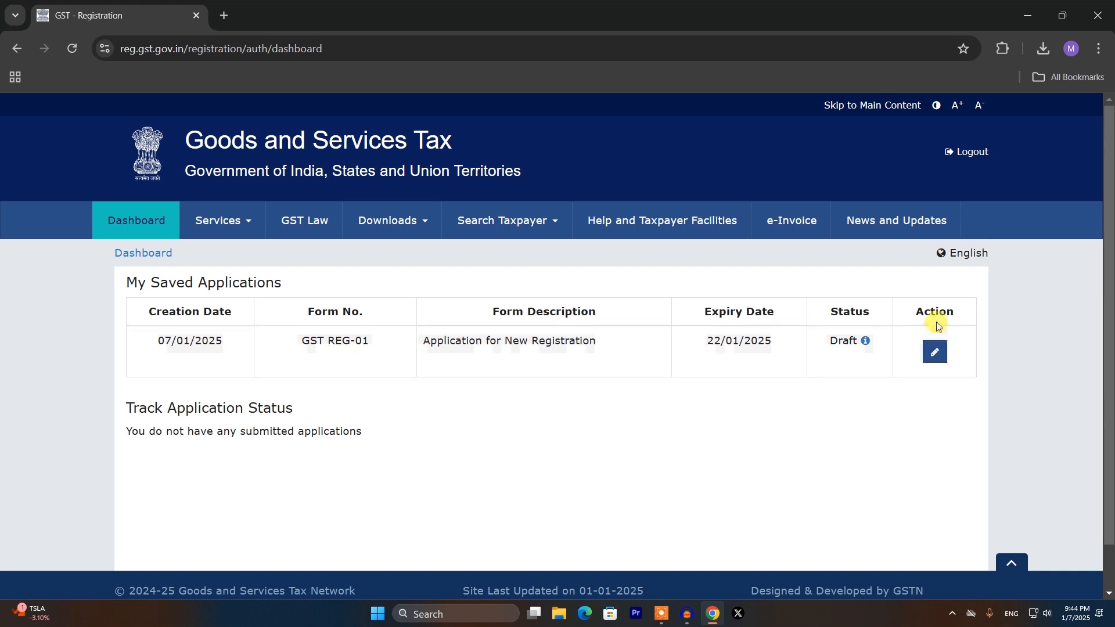
click(934, 351)
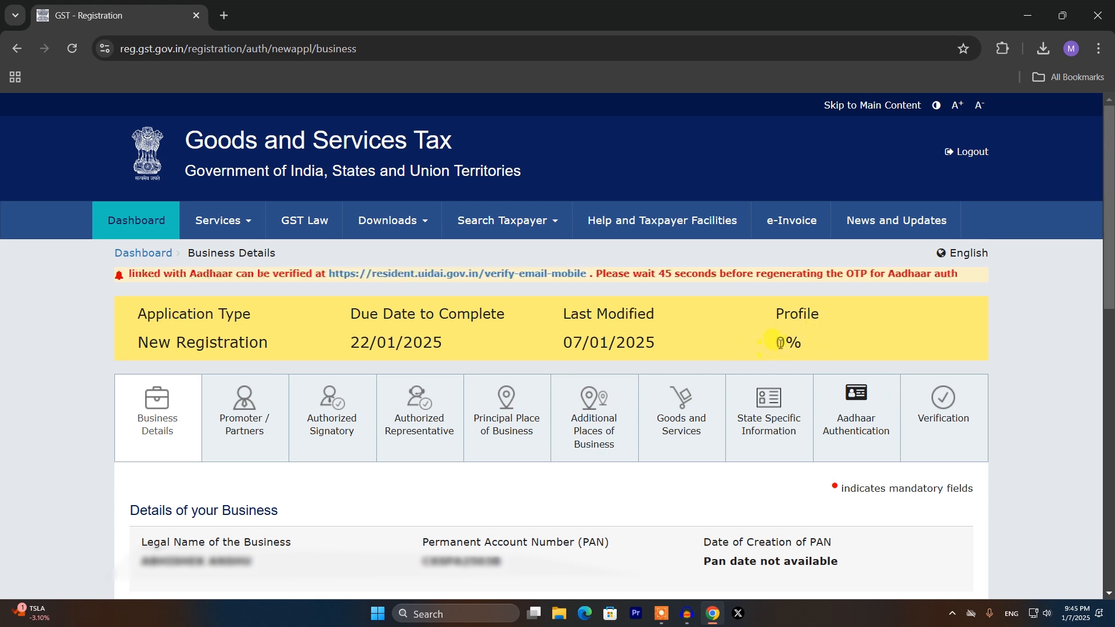
- Examine the profile completion percentage of the new registration application
drag(777, 343, 806, 343)
click(815, 338)
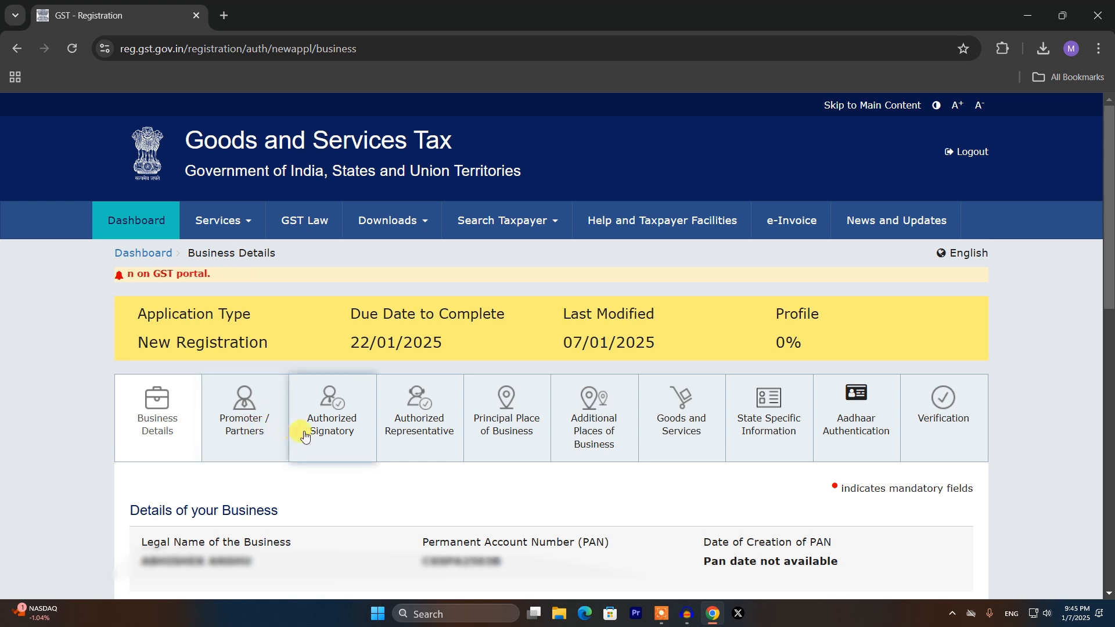
double_click(780, 343)
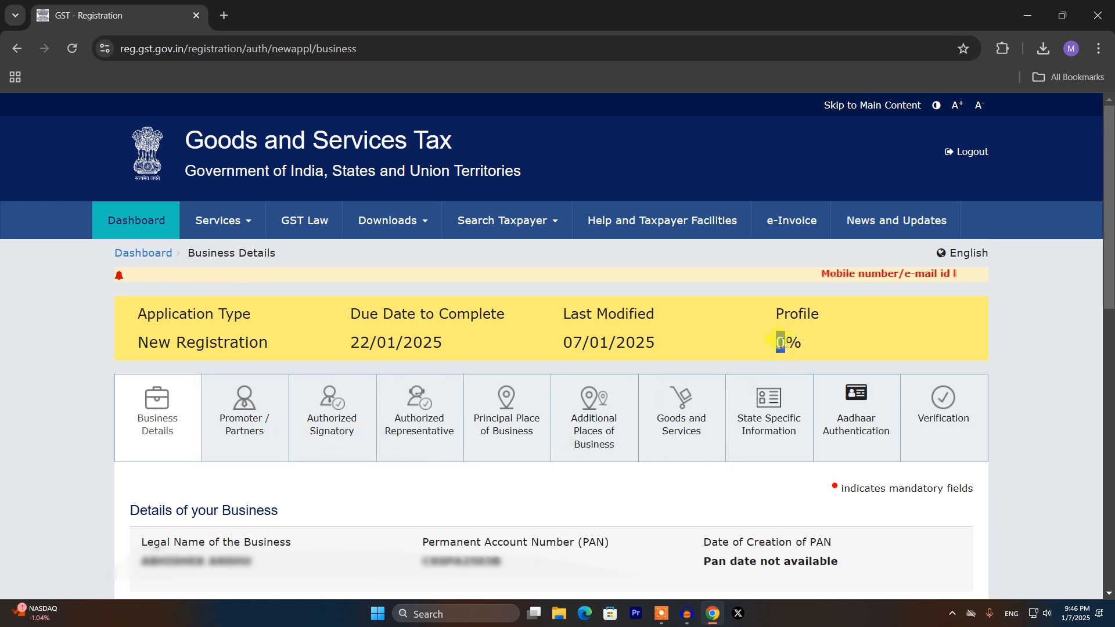
- Set the Constitution of Business to Proprietorship in the details of the business
scroll(1078, 287, down, 6)
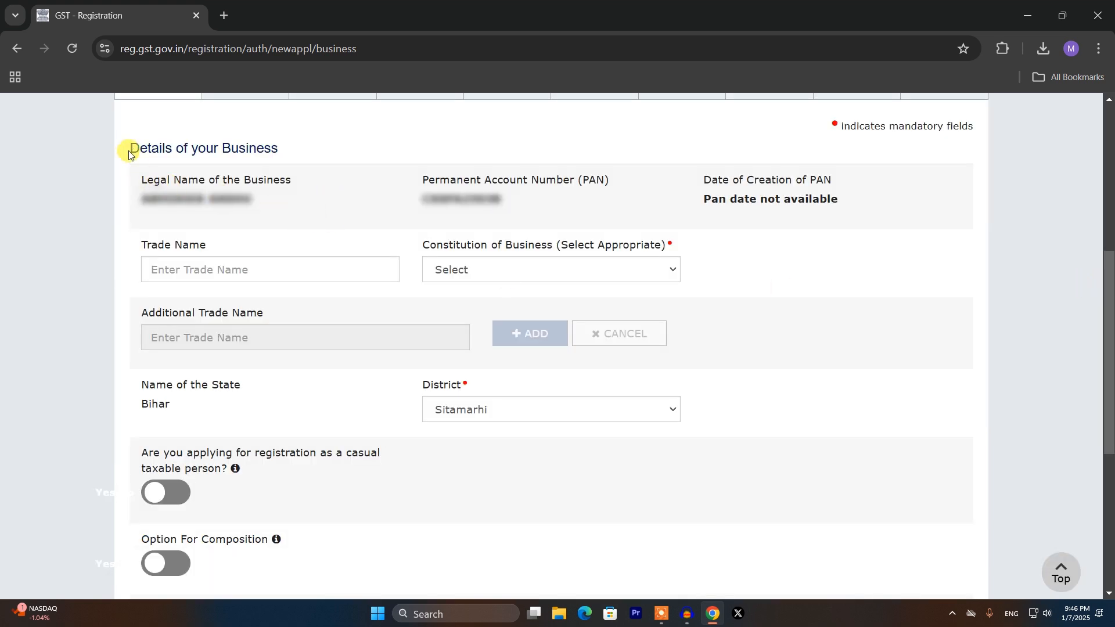
drag(129, 152, 295, 151)
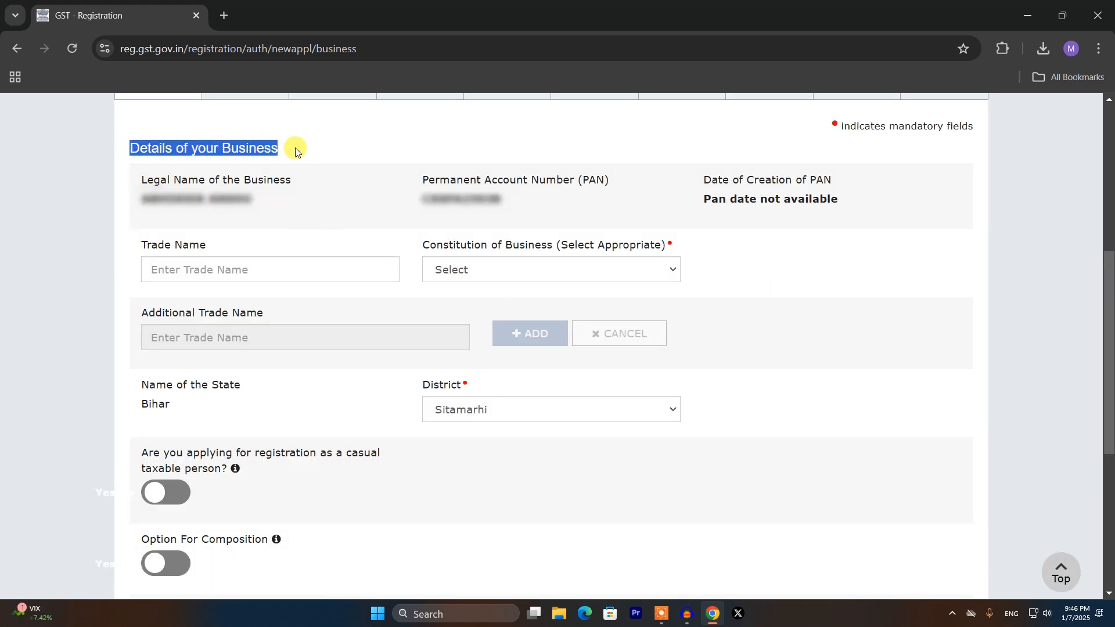
click(296, 151)
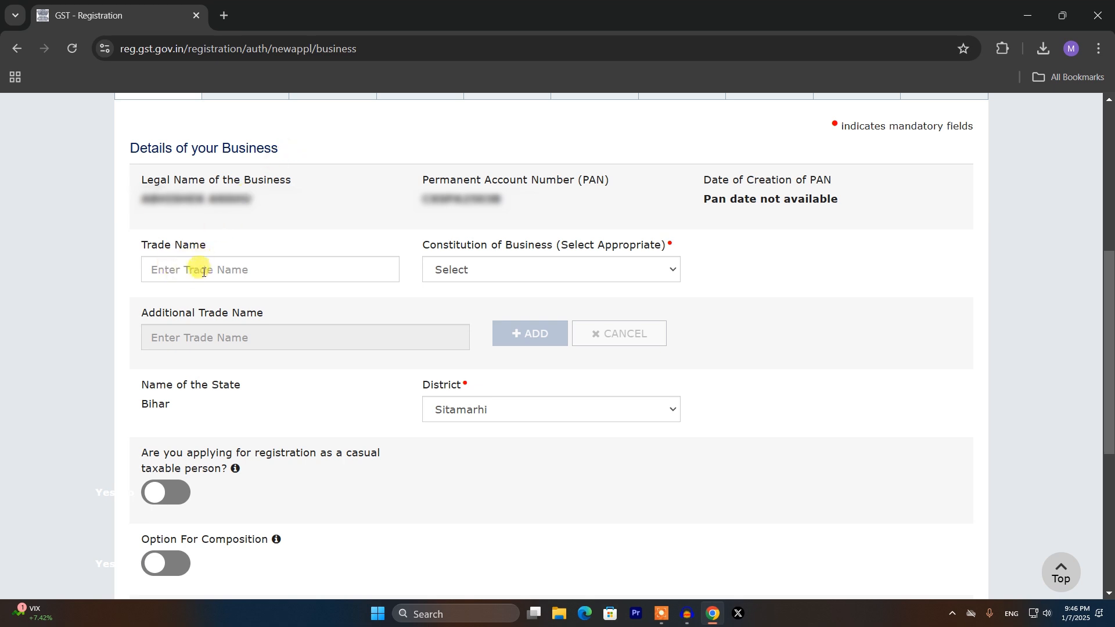
click(475, 267)
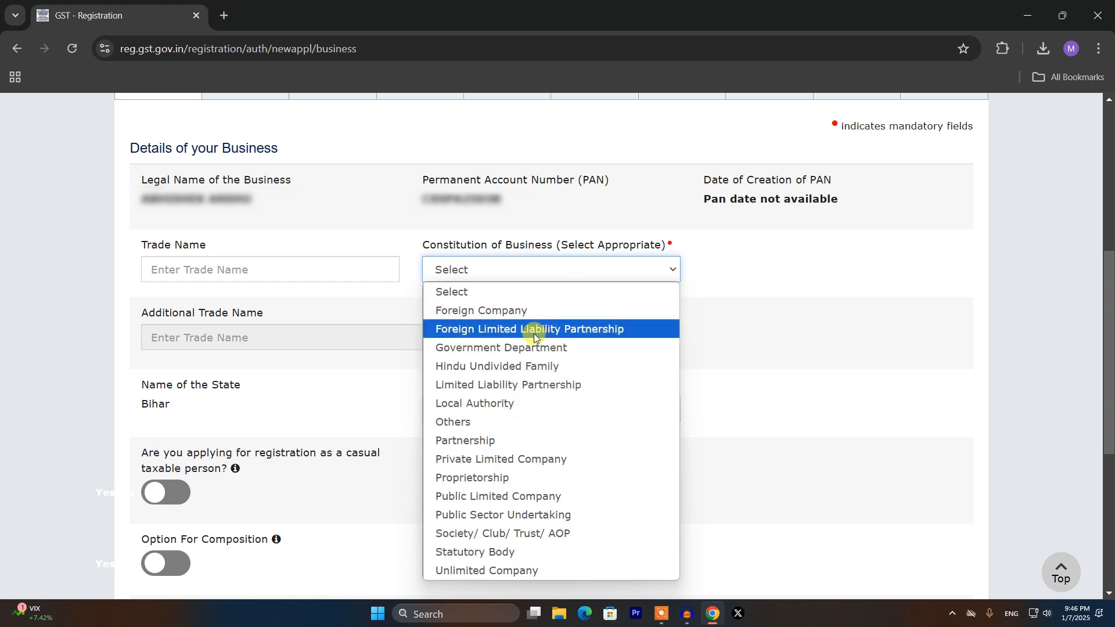
click(487, 479)
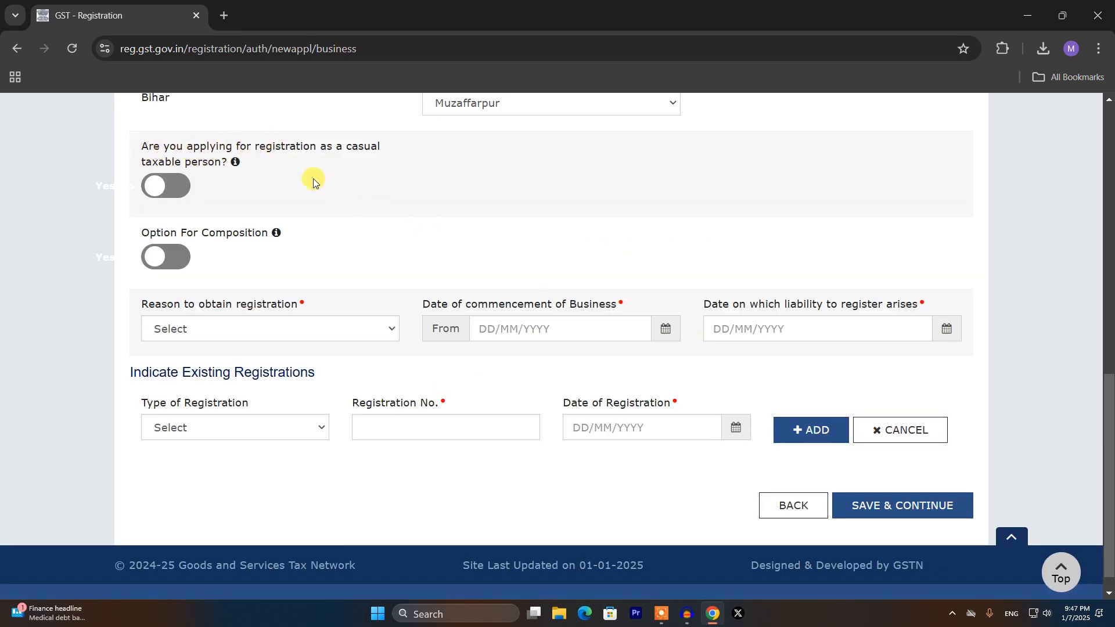
- Switch on registration as a casual taxable person to view its period and tax liability fields, and switch it back off
click(166, 199)
click(155, 189)
click(158, 193)
click(160, 193)
click(163, 194)
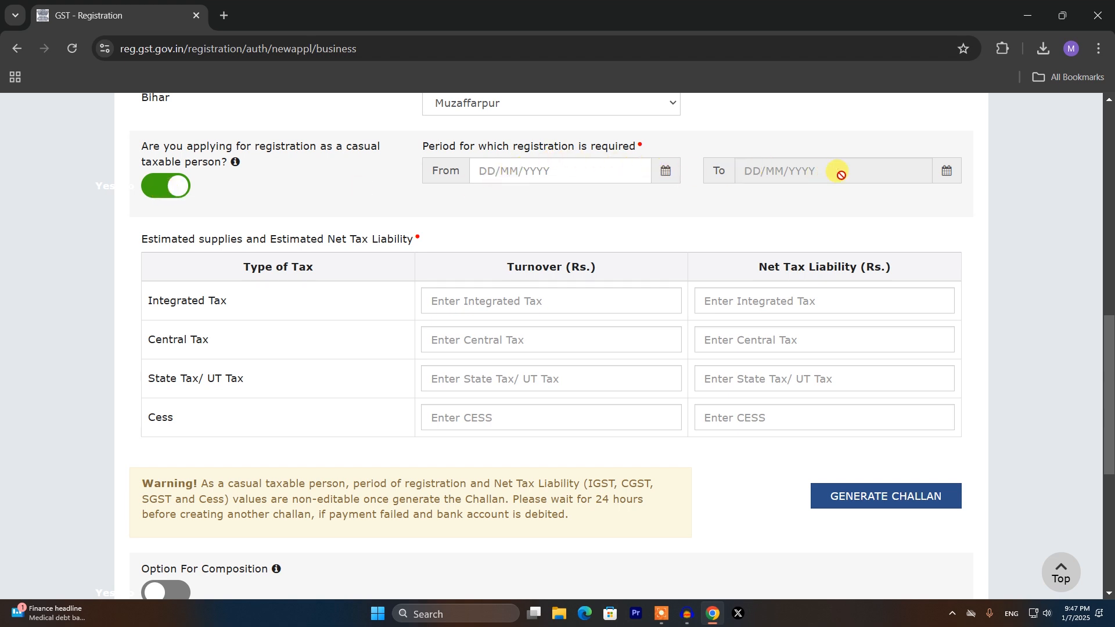
click(163, 187)
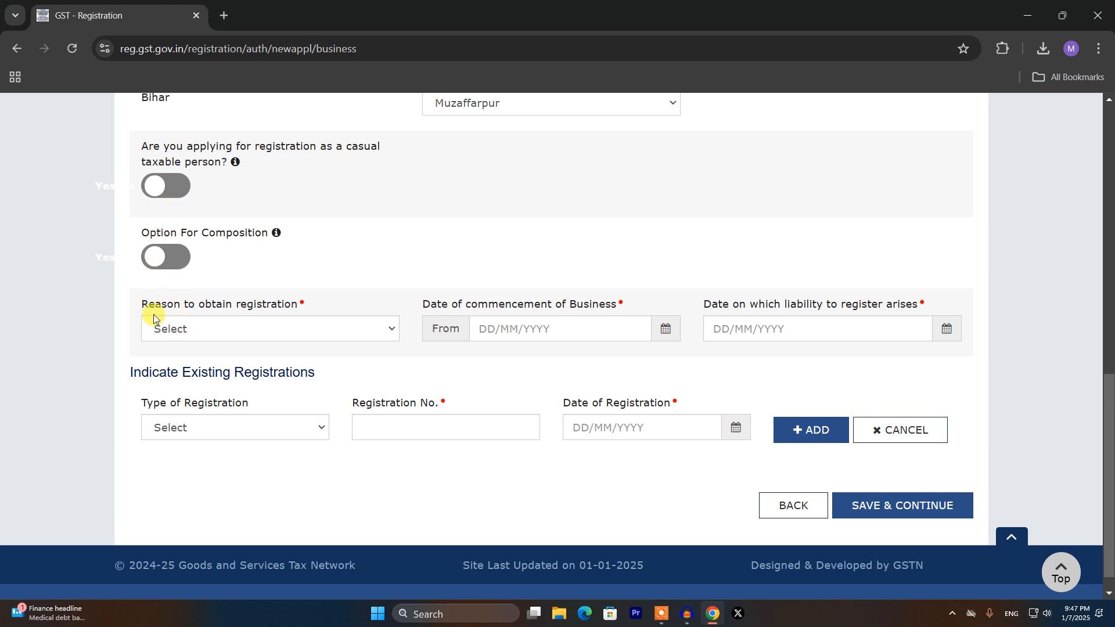
- Set the reason to obtain registration to Voluntary Basis
click(296, 329)
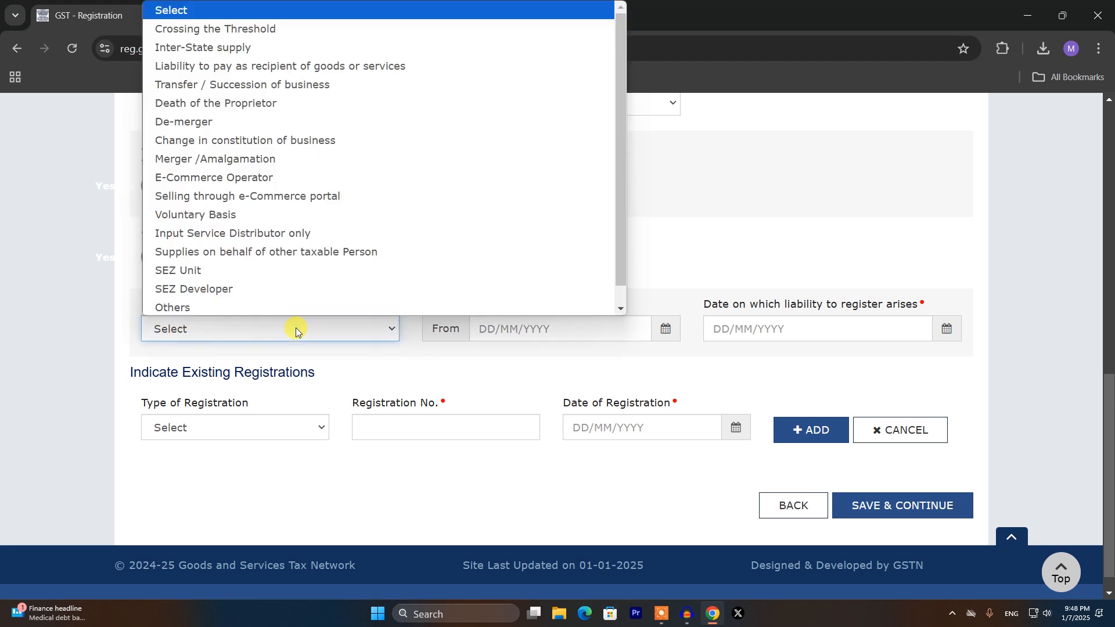
click(296, 330)
click(296, 329)
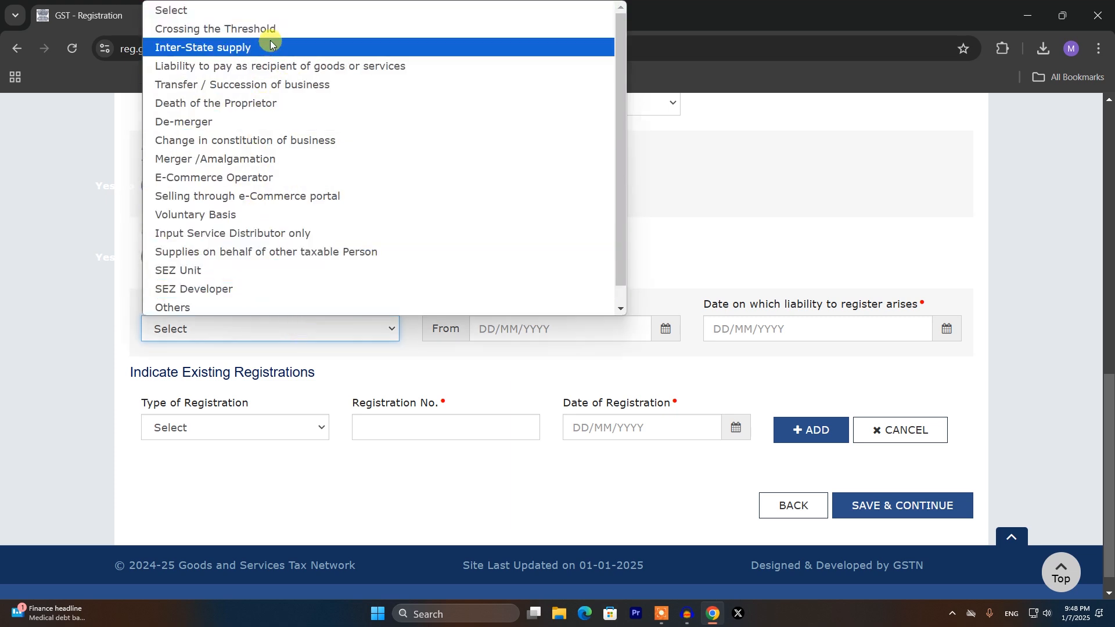
click(261, 218)
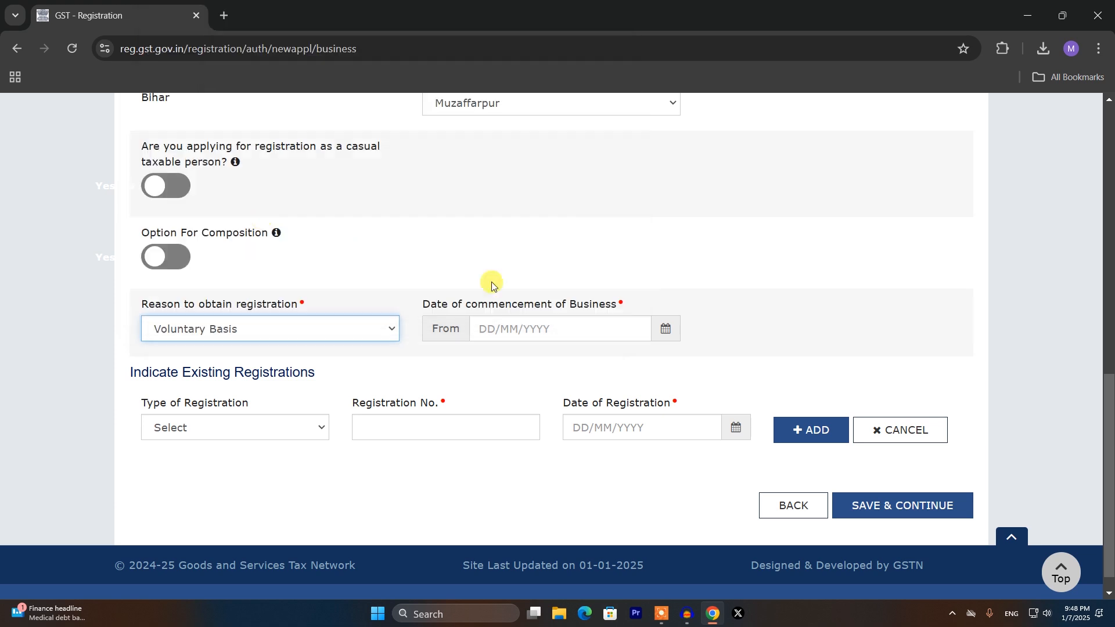
- View the calendar for the date of commencement of business and the available types of existing registration
click(598, 334)
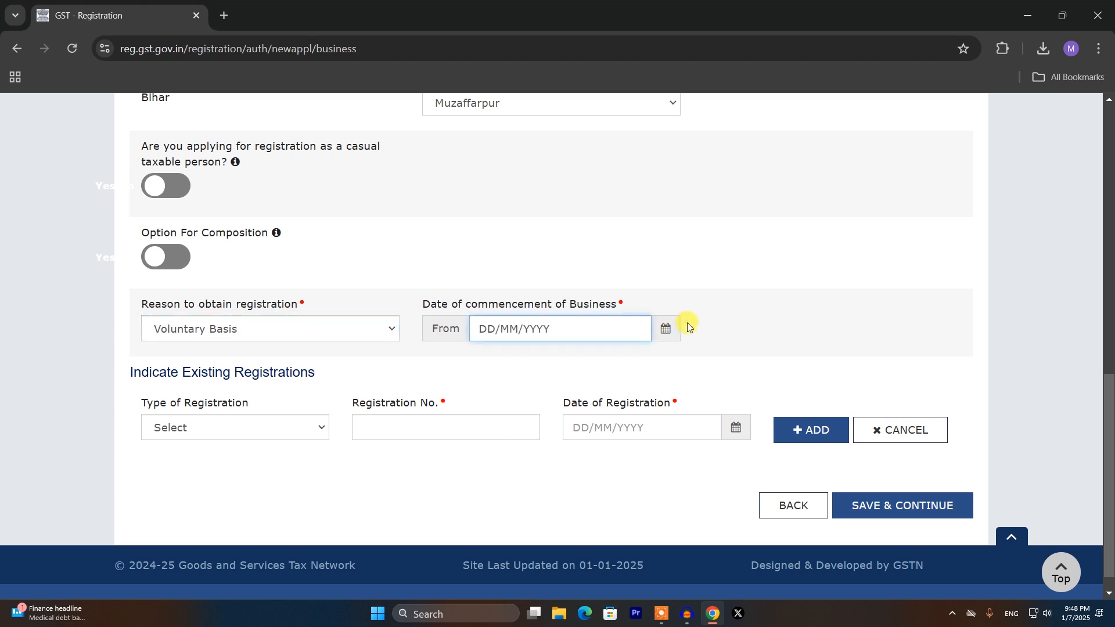
click(664, 328)
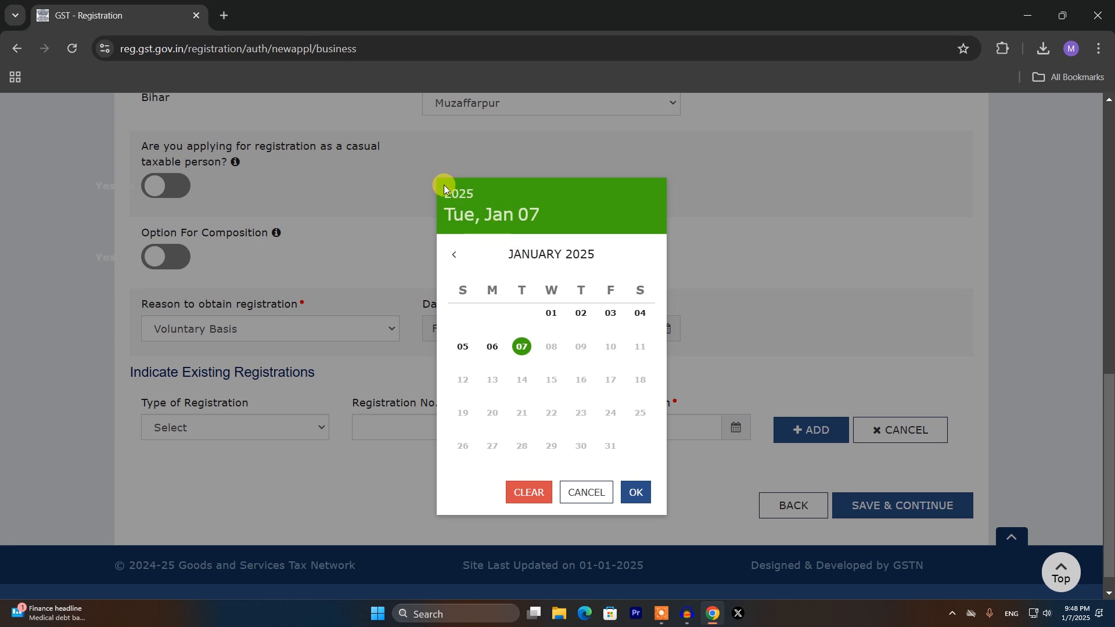
click(628, 482)
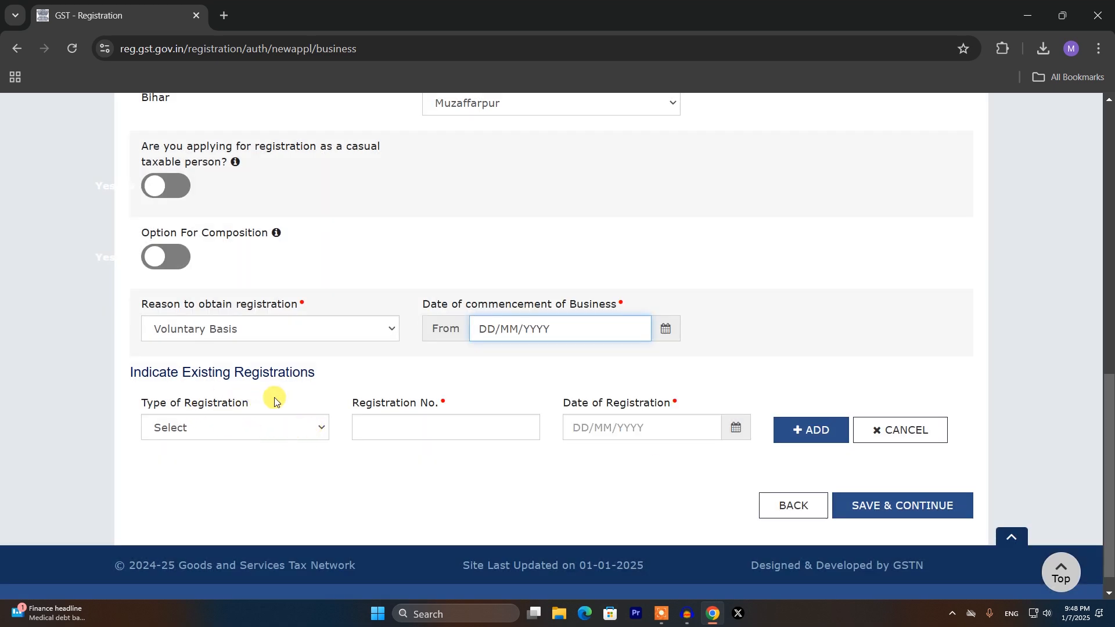
click(266, 428)
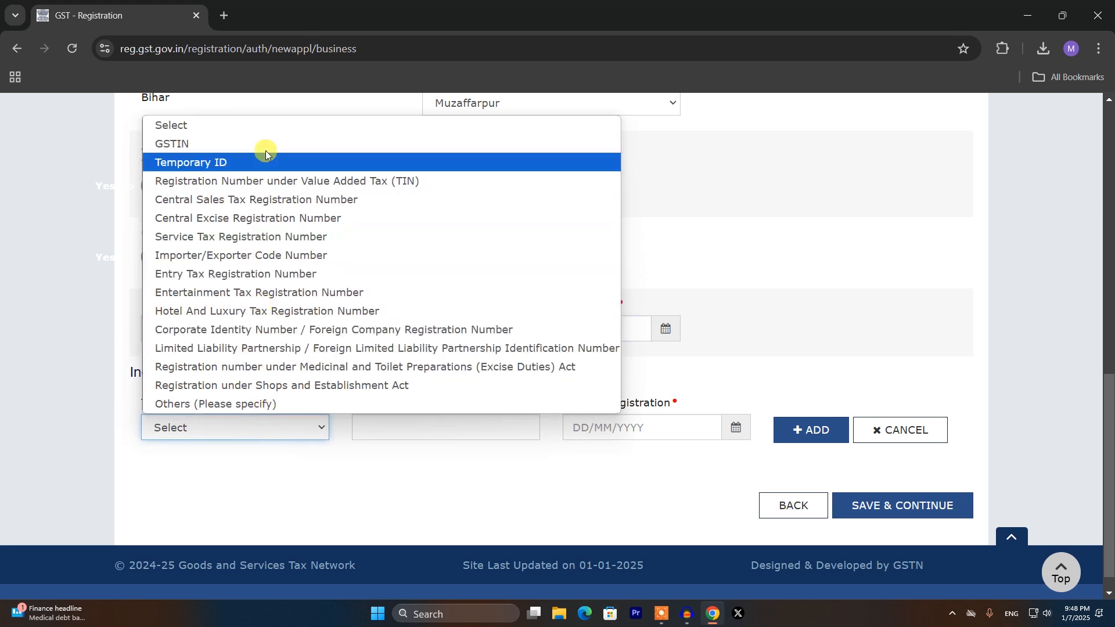
click(464, 514)
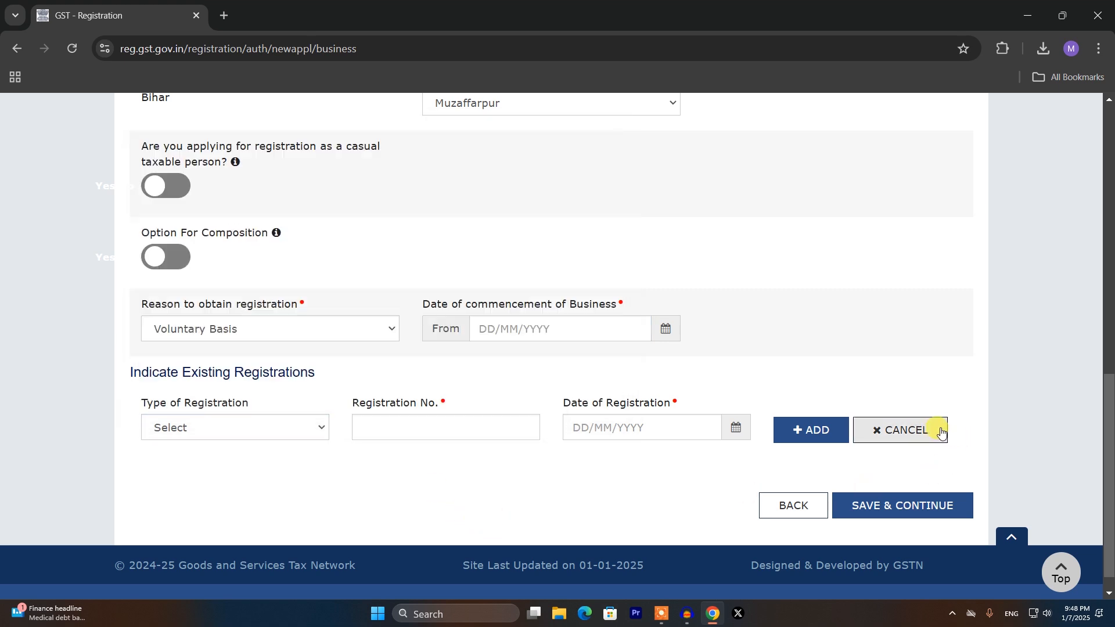
- Save the business details, continue to the promoter section and check the profile completion percentage
click(923, 515)
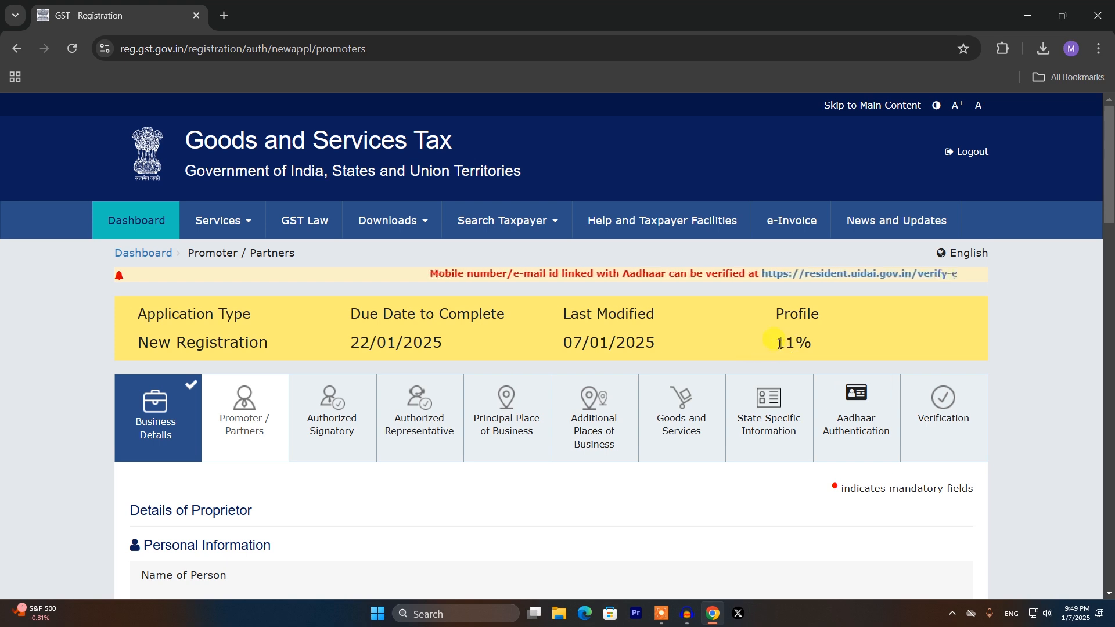
drag(775, 345, 818, 341)
click(829, 341)
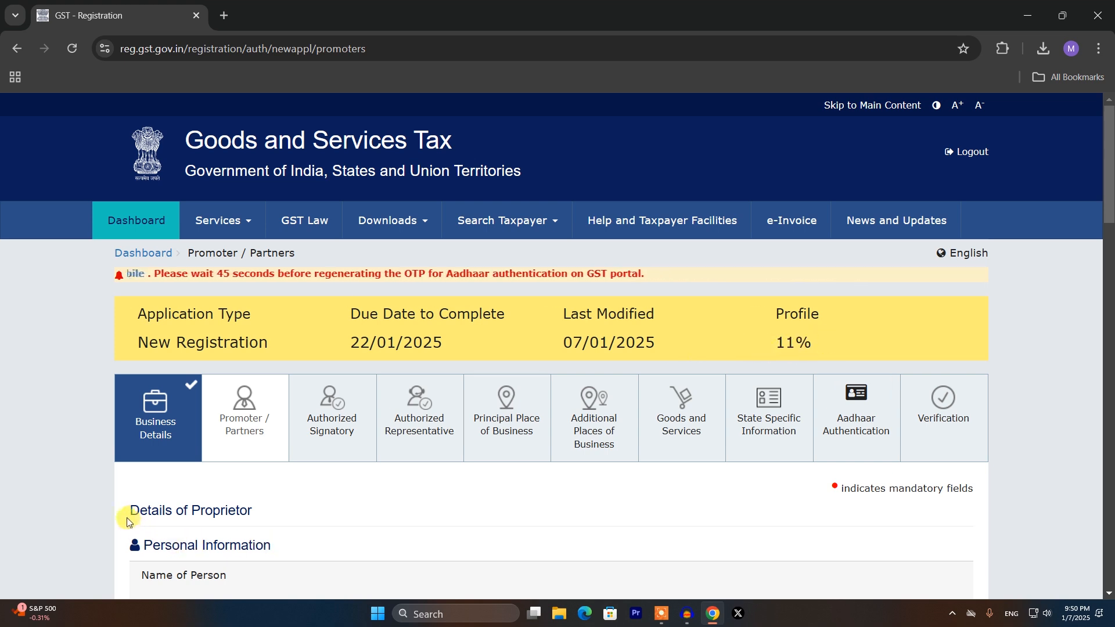
- Review the proprietor's personal and identity information fields down to the residential address
drag(126, 517, 311, 535)
scroll(139, 172, down, 8)
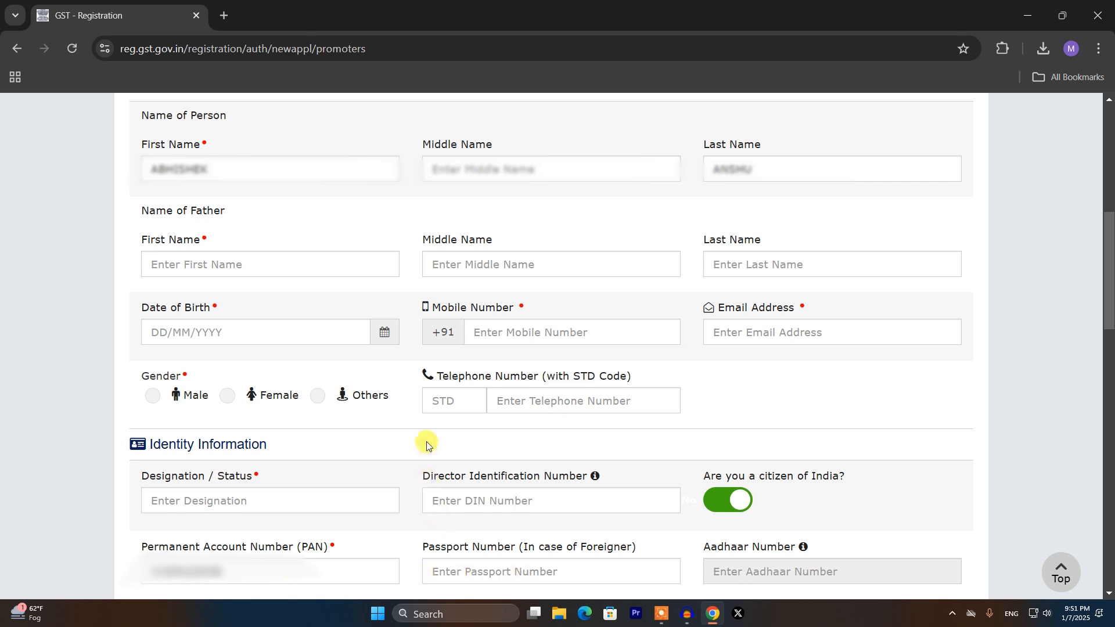
scroll(427, 441, down, 10)
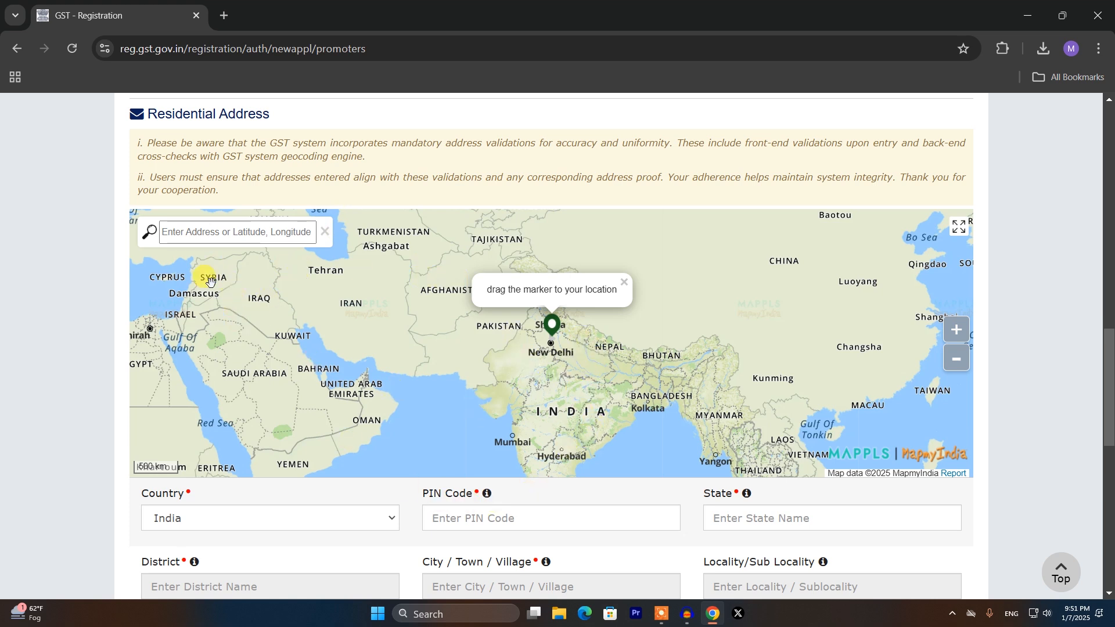
- Enter the PIN code of the proprietor's residential address and accept the first suggested district
click(481, 526)
key(ctrl+v)
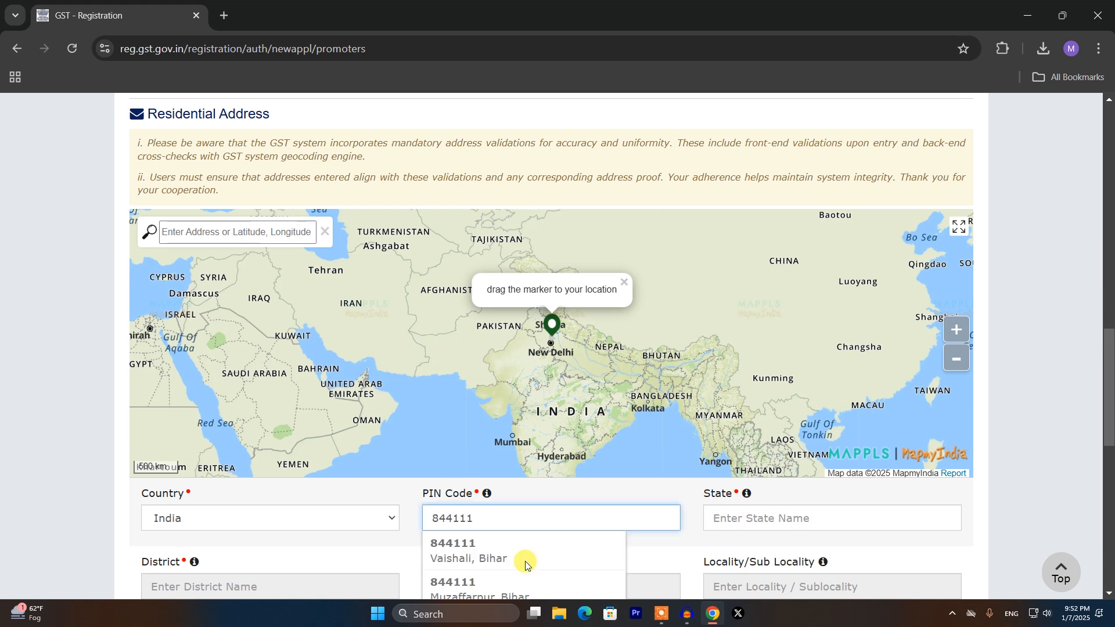
click(452, 558)
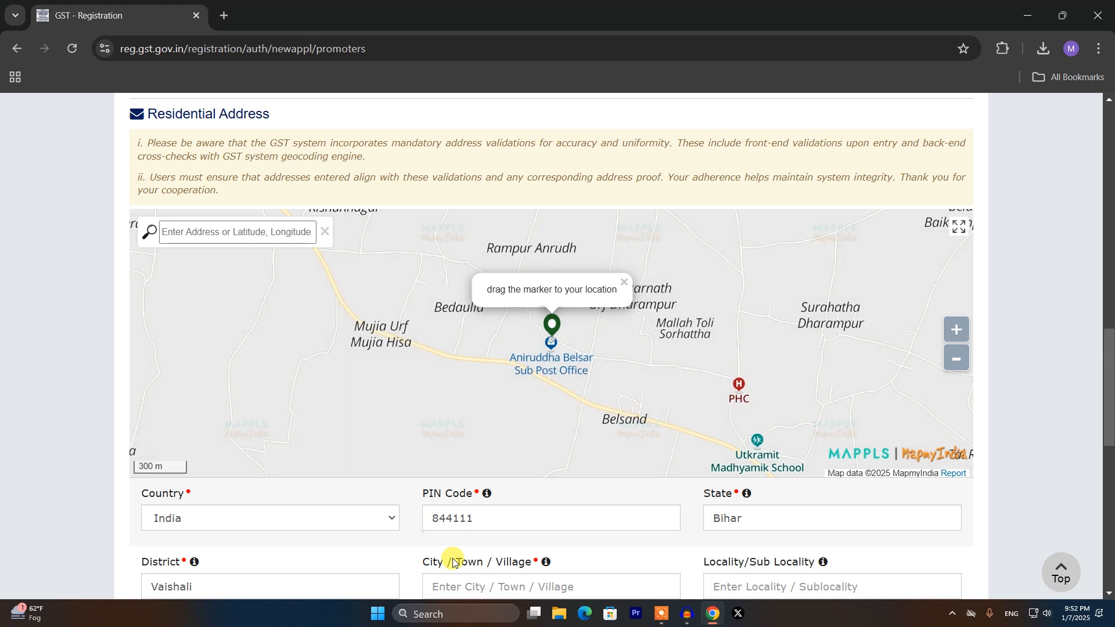
- Fill in the city, town or village of the residential address by choosing the suggested match
scroll(452, 561, down, 2)
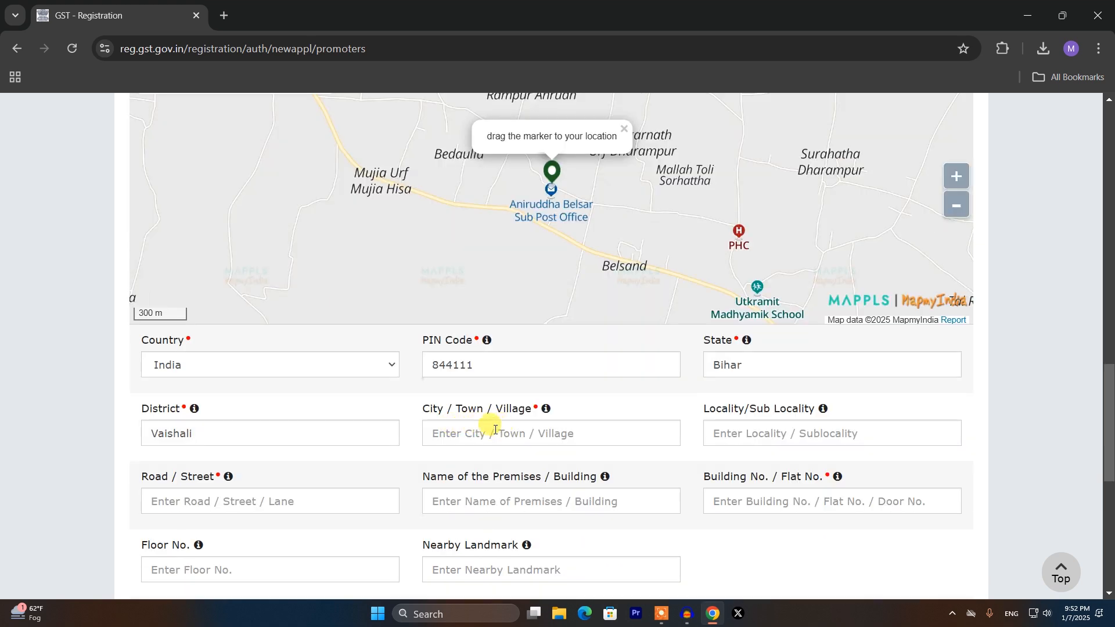
click(469, 431)
text(BELA)
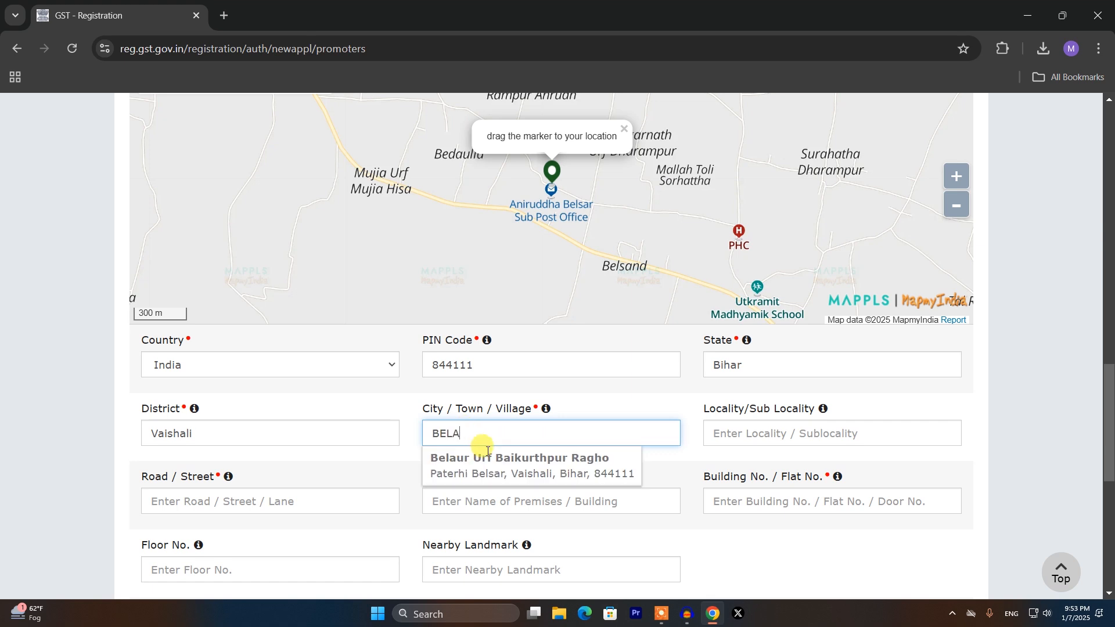
click(511, 473)
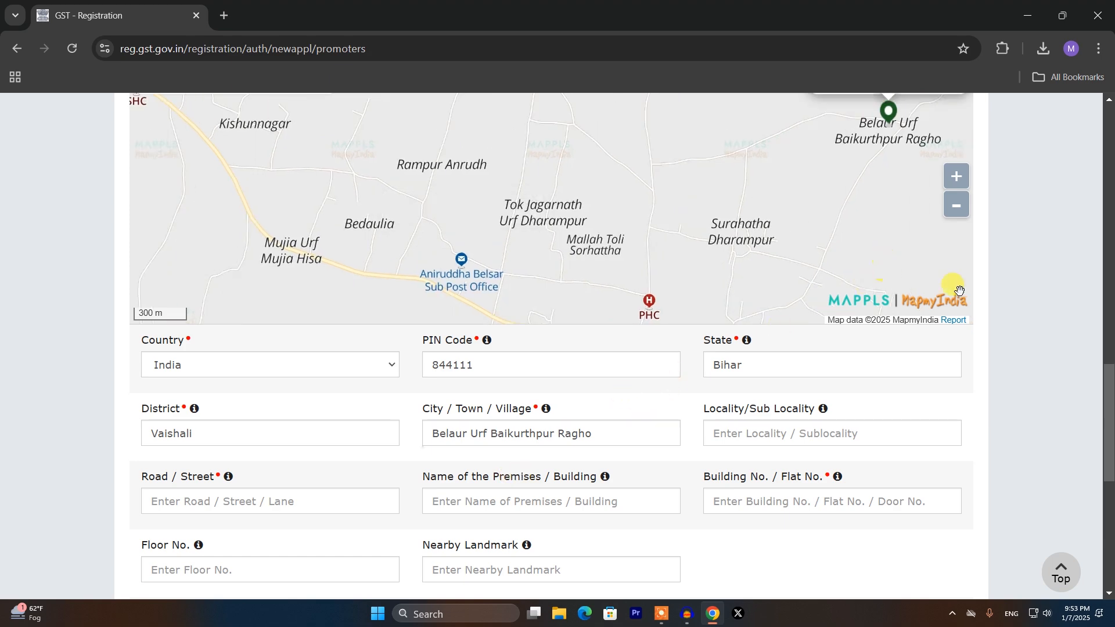
- Move the residential address map marker slightly and confirm the location found there
scroll(1029, 351, up, 3)
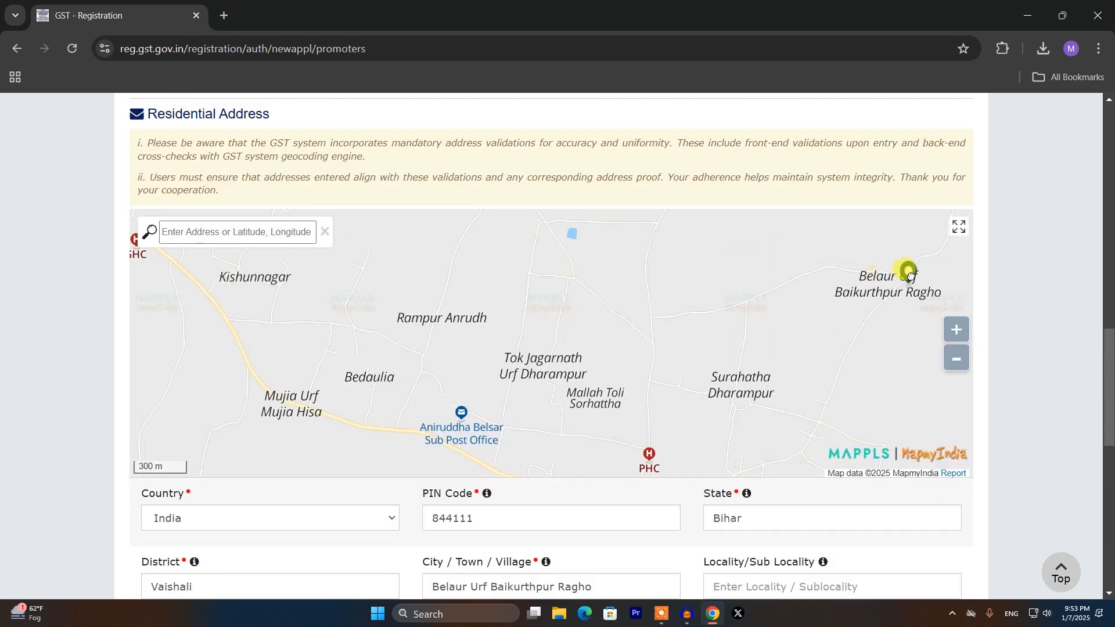
mouse_move(886, 279)
mouse_down()
mouse_move(907, 273)
mouse_move(869, 283)
mouse_move(891, 284)
mouse_move(863, 272)
mouse_move(913, 277)
mouse_move(884, 261)
mouse_move(898, 258)
mouse_move(847, 270)
mouse_move(857, 278)
mouse_move(841, 268)
mouse_move(850, 277)
mouse_up()
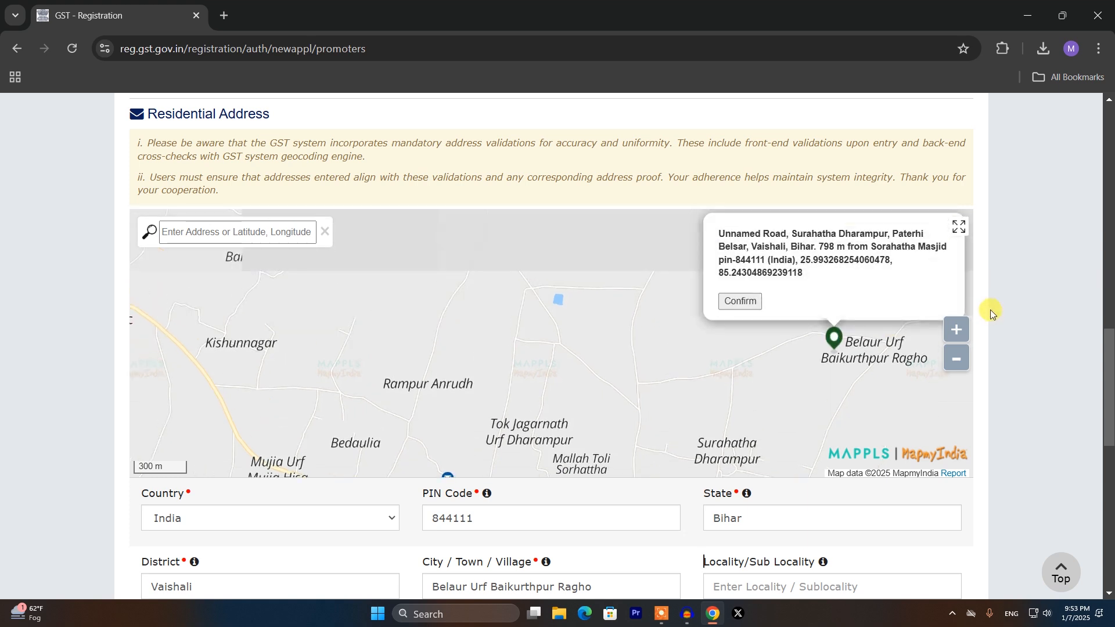
click(746, 301)
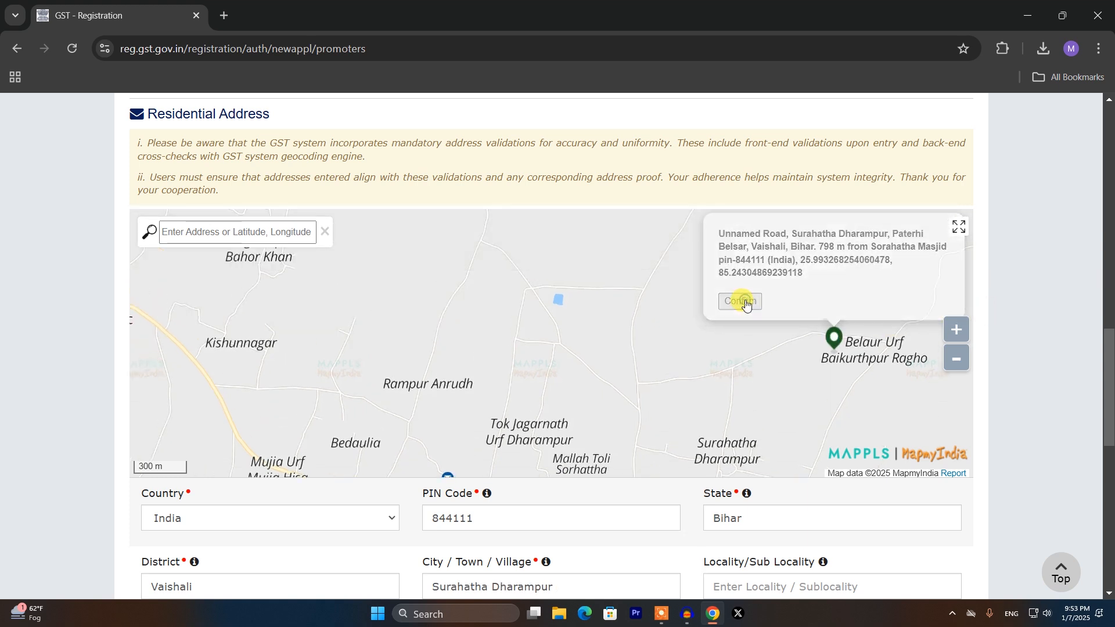
- Examine the remaining residential address fields, from locality and premises to floor number and nearby landmark
scroll(770, 405, down, 3)
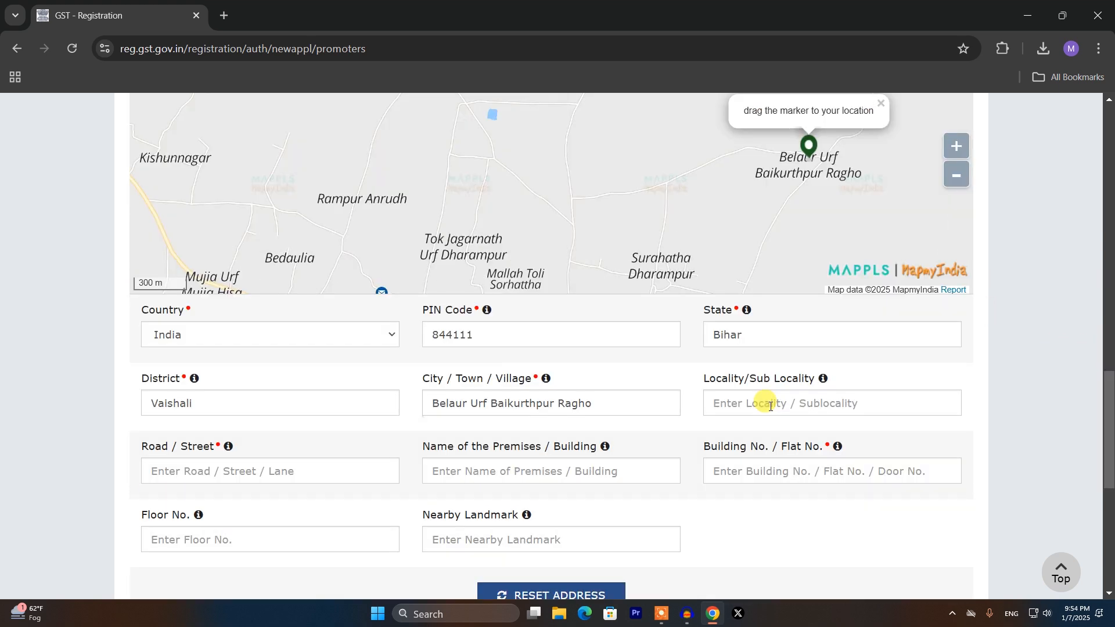
click(770, 405)
scroll(629, 455, down, 1)
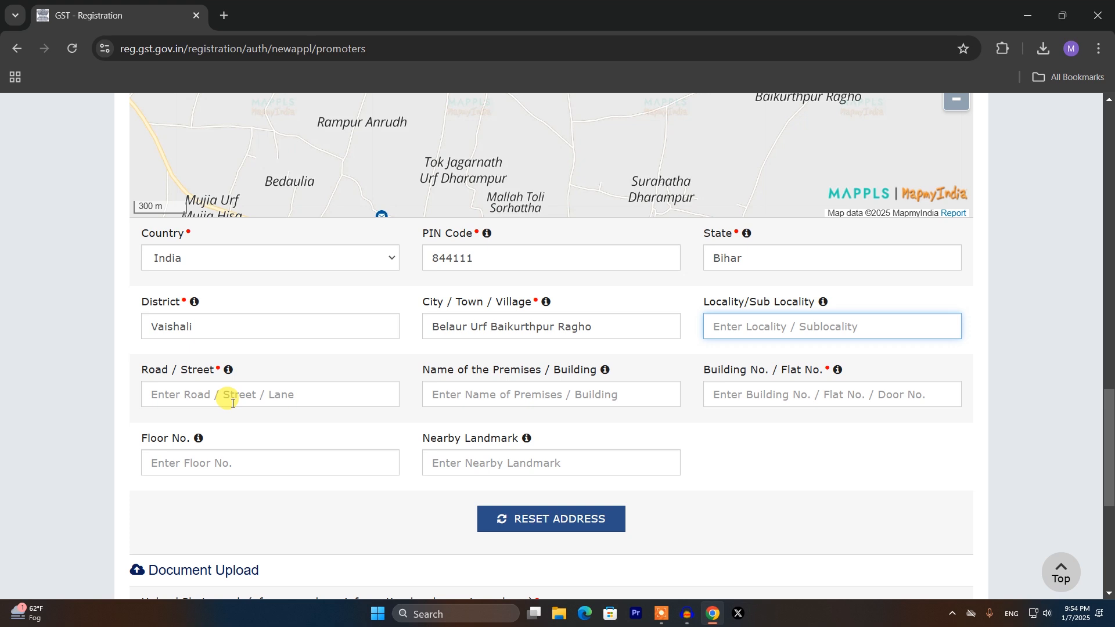
click(498, 398)
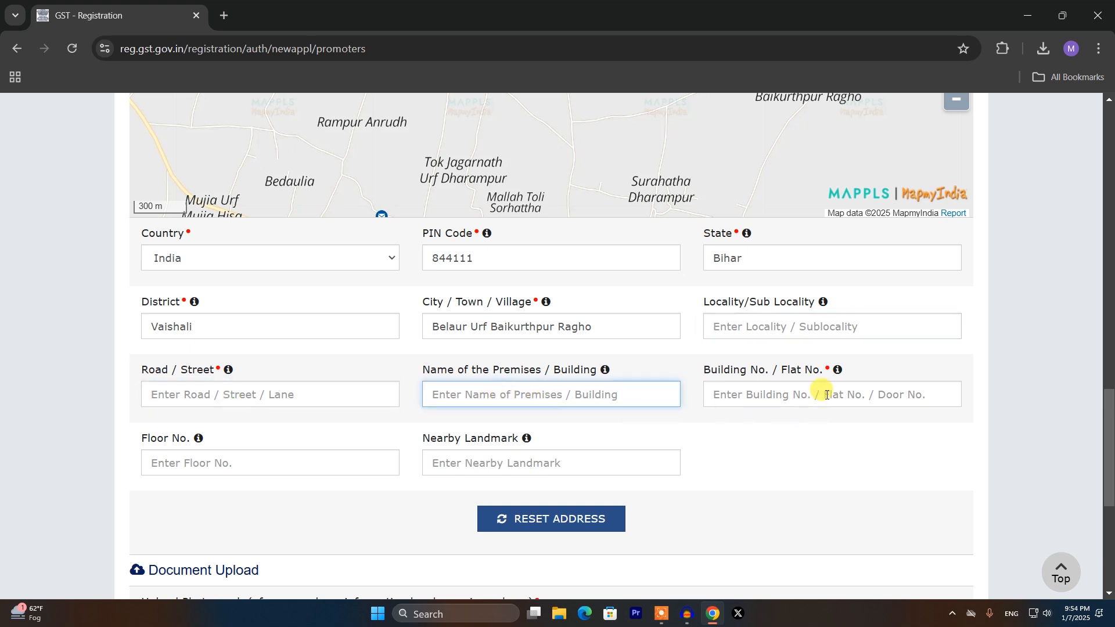
click(796, 395)
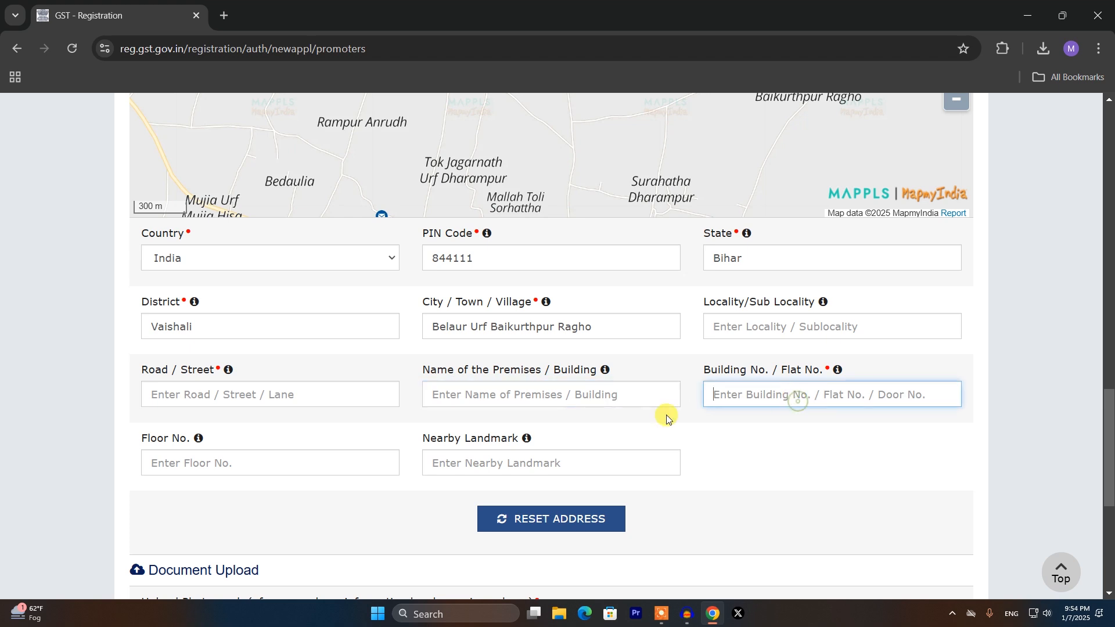
click(246, 464)
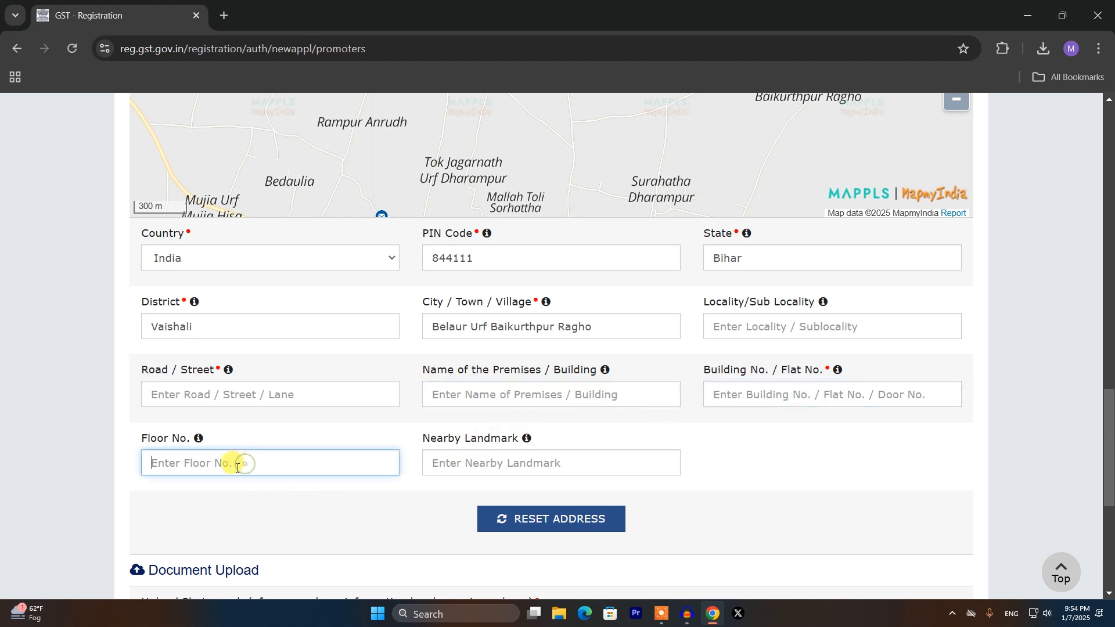
click(548, 462)
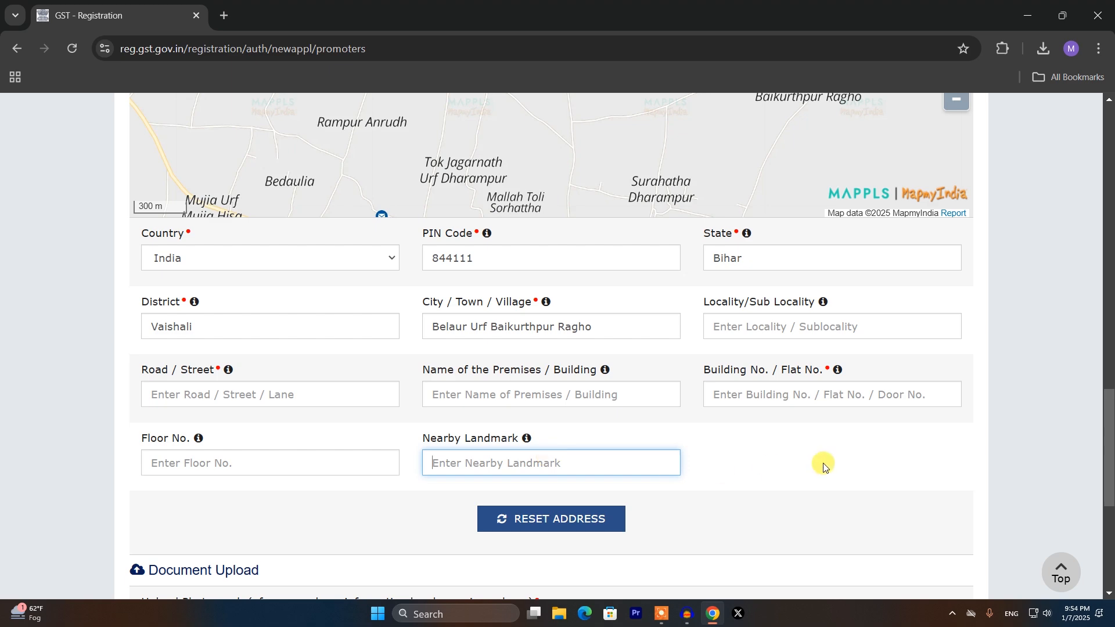
- Check the photograph upload requirements and mark the proprietor as also being the authorized signatory
scroll(825, 464, down, 5)
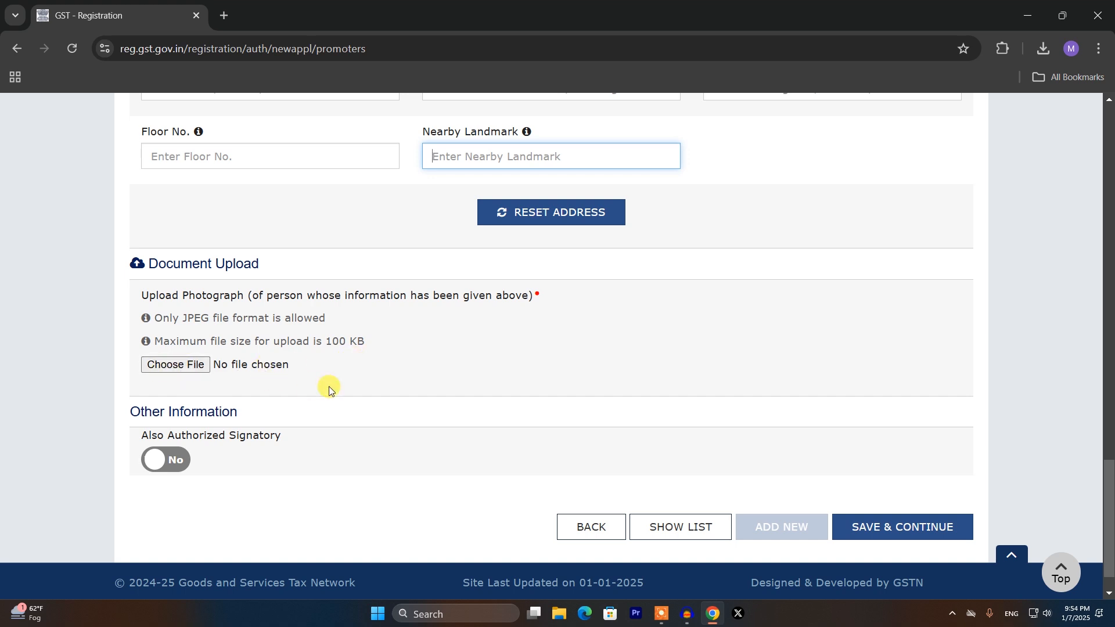
click(168, 461)
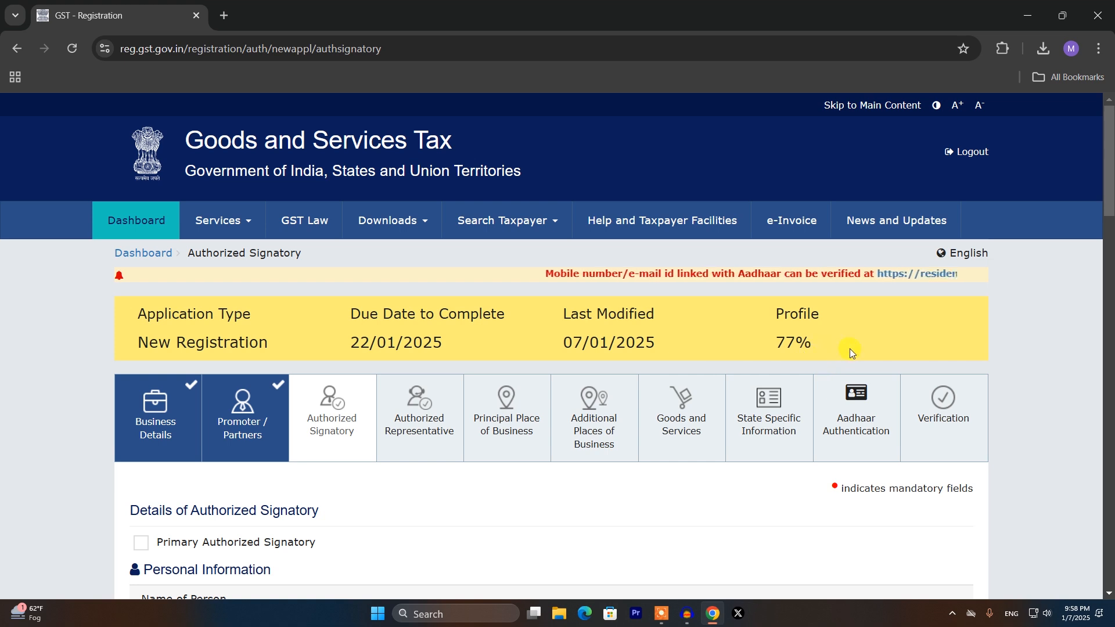
- Mark the person as Primary Authorized Signatory and save the authorized signatory details
scroll(127, 121, down, 5)
drag(137, 128, 364, 127)
click(364, 132)
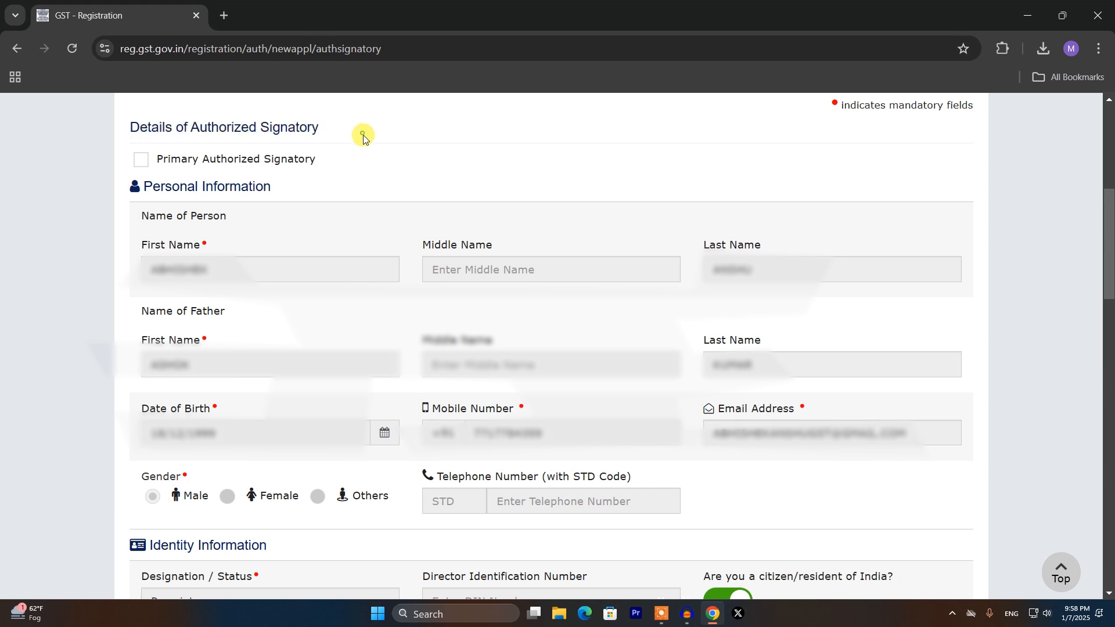
click(144, 161)
scroll(755, 349, down, 15)
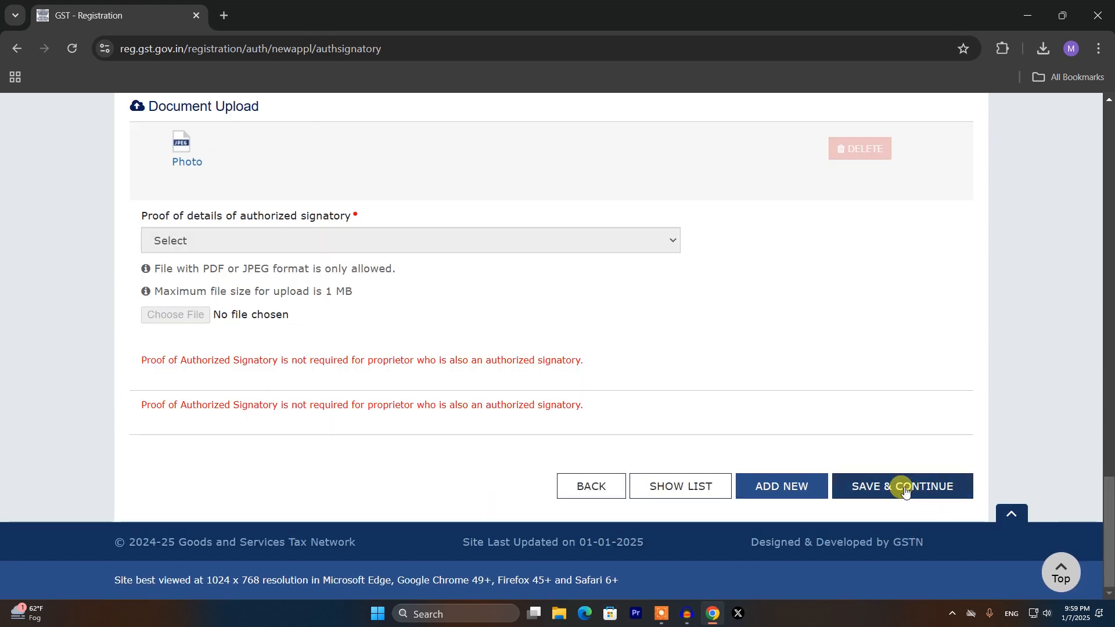
click(904, 487)
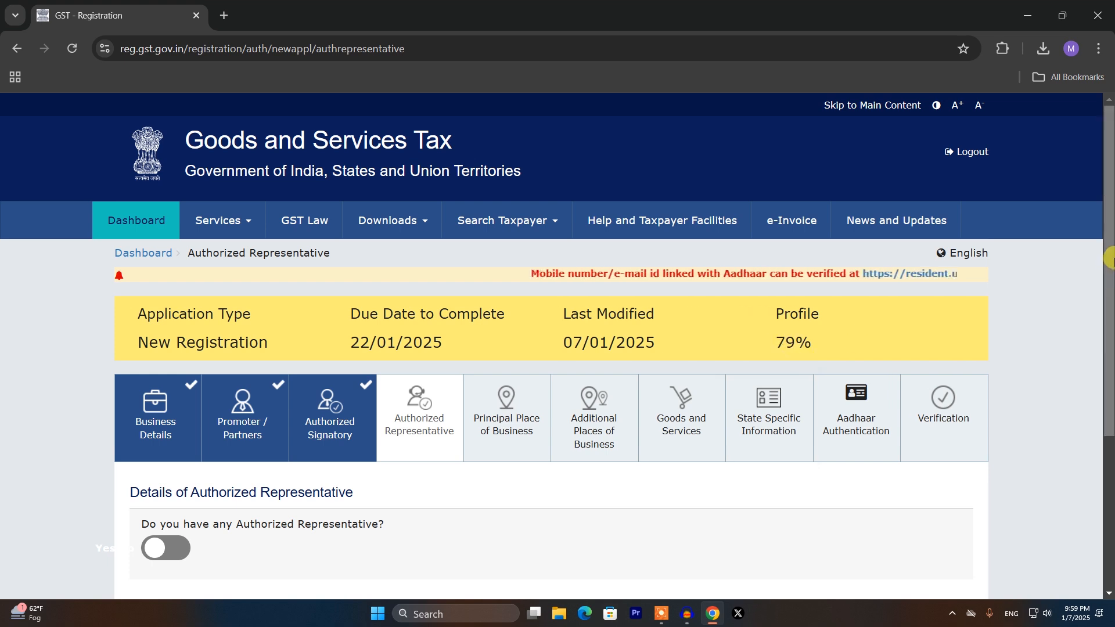
- Switch on the authorized representative option to view its fields, and switch it back off
scroll(174, 490, down, 1)
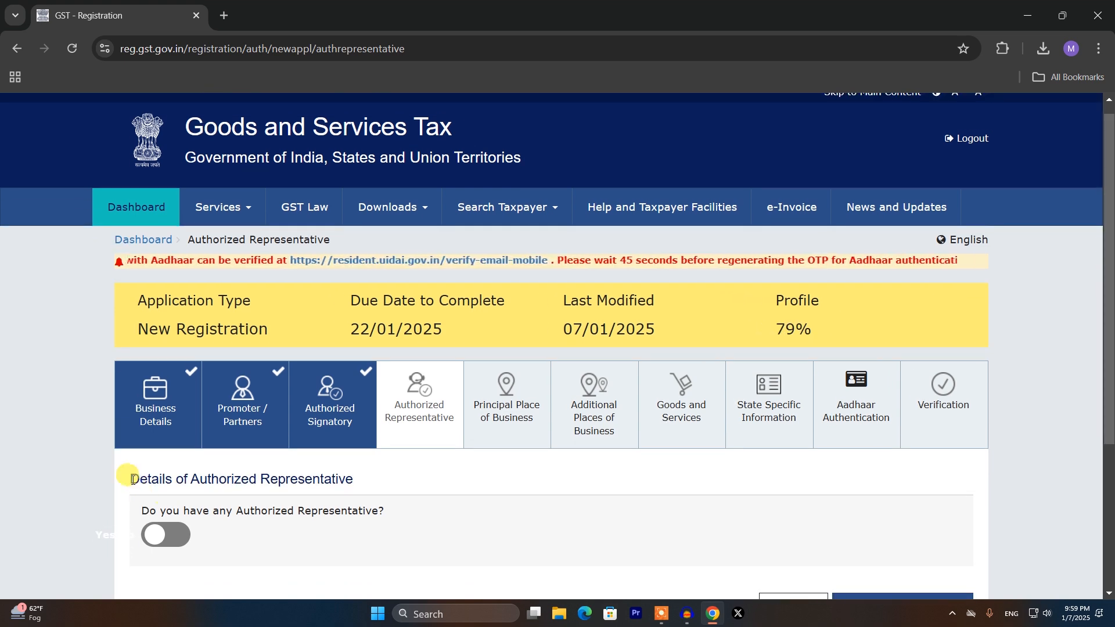
drag(132, 479, 360, 470)
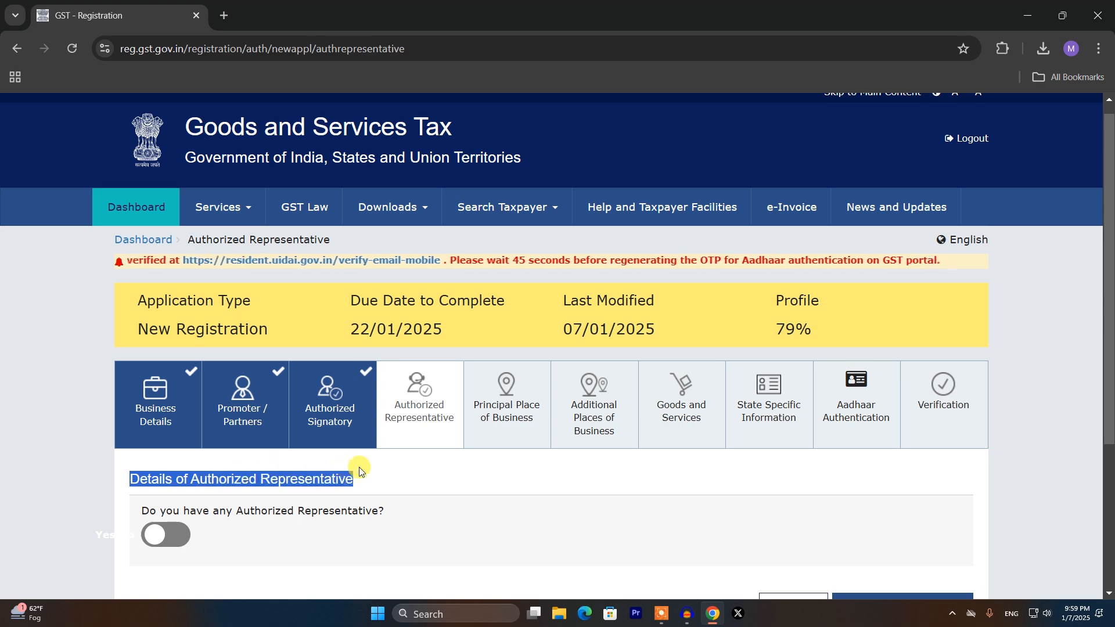
click(169, 537)
scroll(385, 443, down, 5)
scroll(385, 443, up, 3)
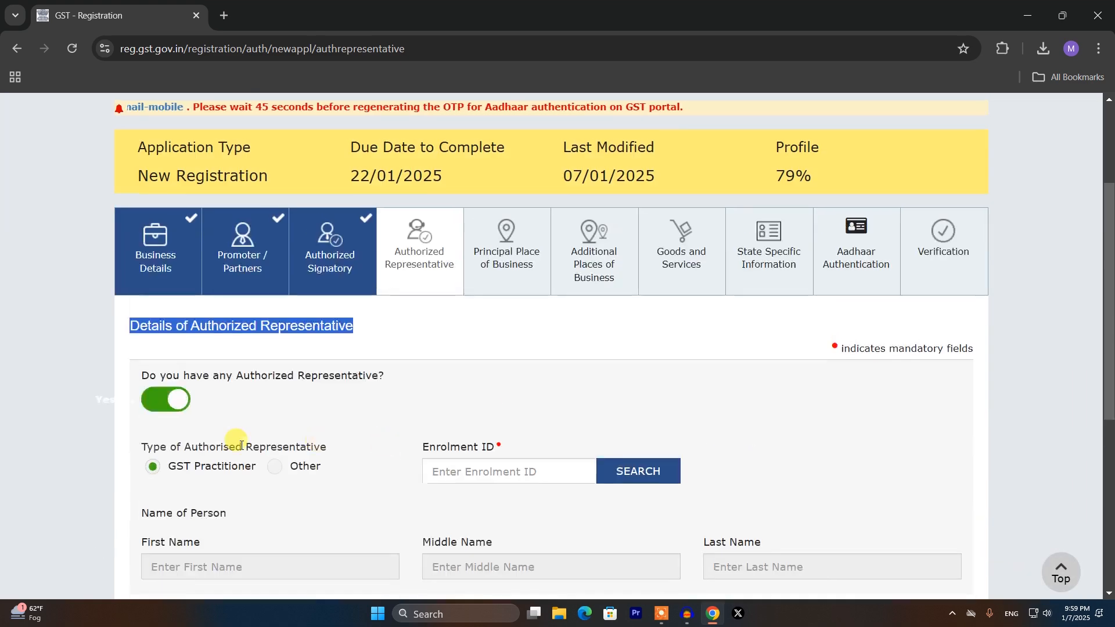
click(164, 399)
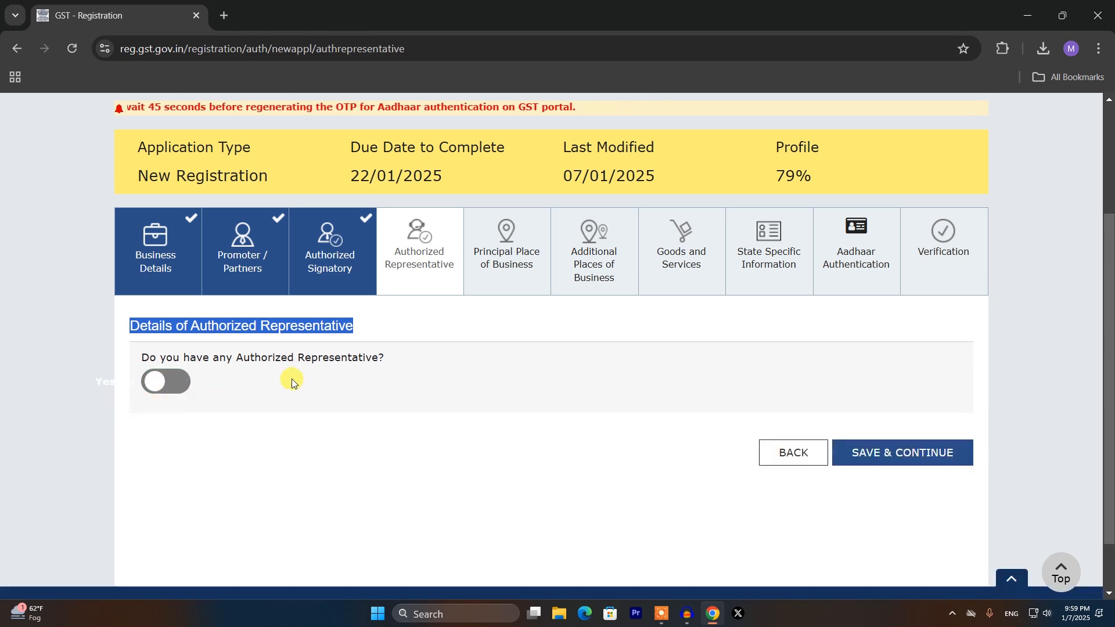
- Save the authorized representative section without adding a representative and proceed to the principal place of business details
click(923, 456)
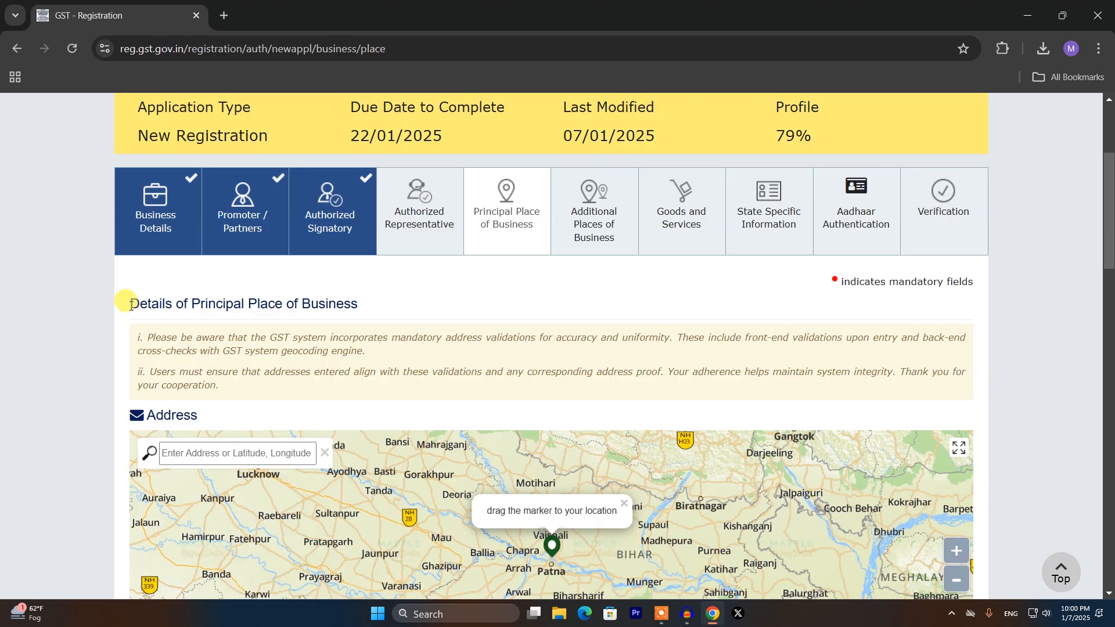
drag(130, 305, 361, 302)
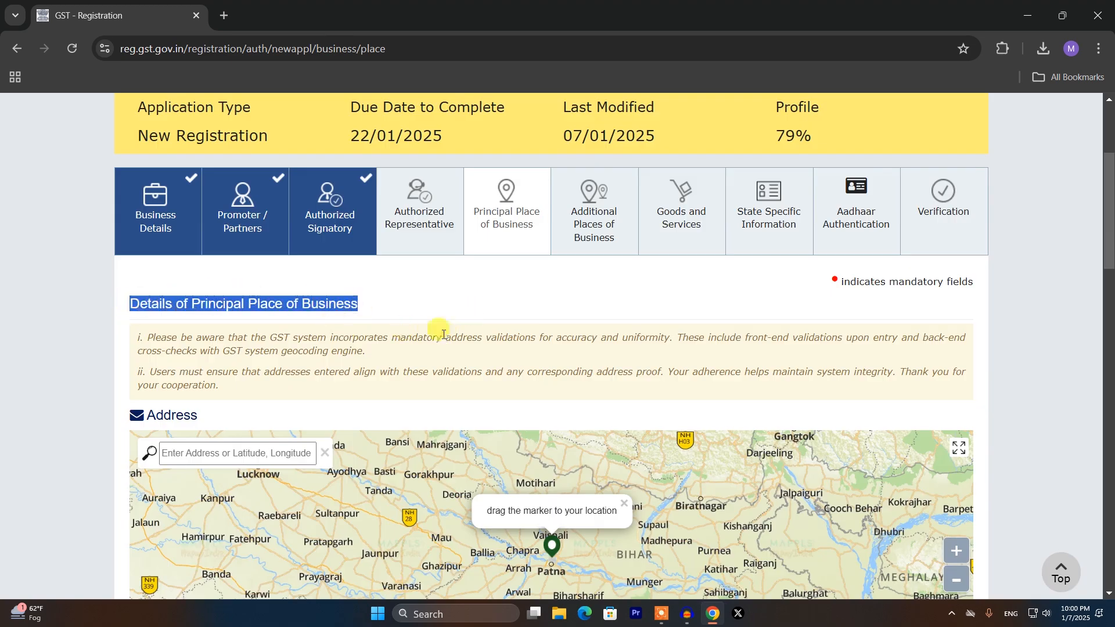
click(348, 302)
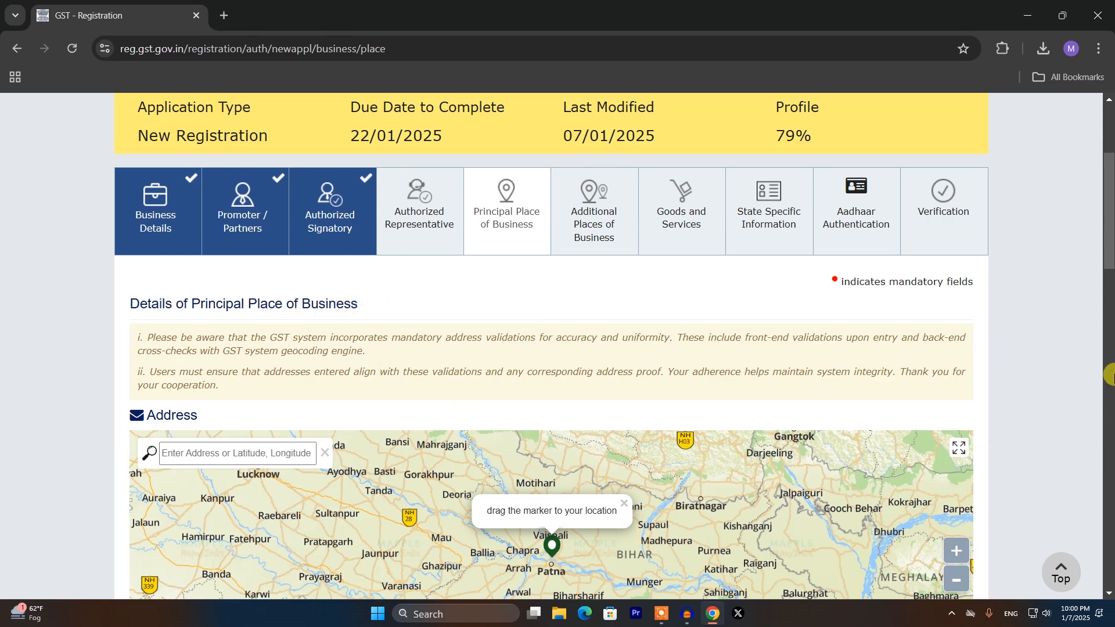
- Fill in the principal place's PIN code, district, city and locality, and adjust the map marker to the business location
drag(1110, 243, 1090, 330)
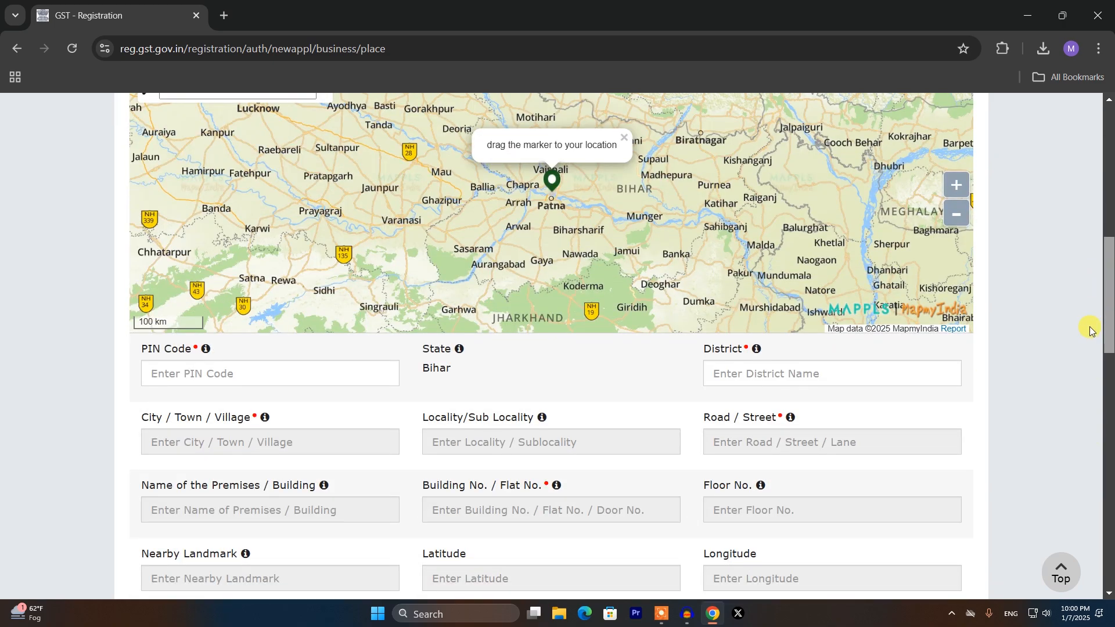
drag(1091, 329, 1087, 316)
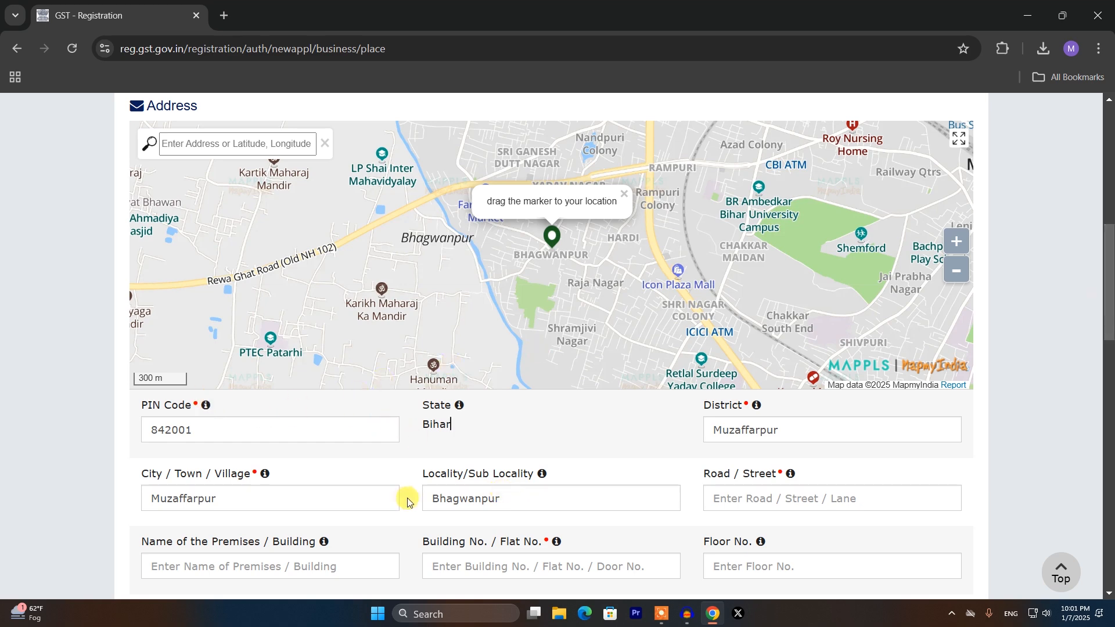
click(516, 499)
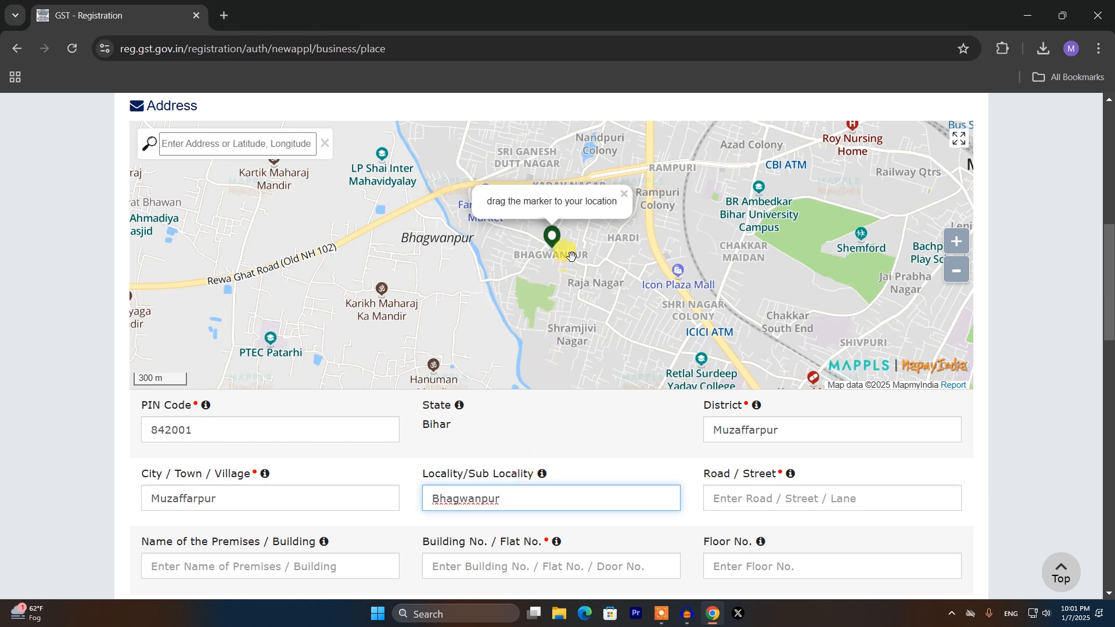
mouse_move(551, 241)
mouse_down()
mouse_move(525, 239)
mouse_move(498, 258)
mouse_move(543, 237)
mouse_up()
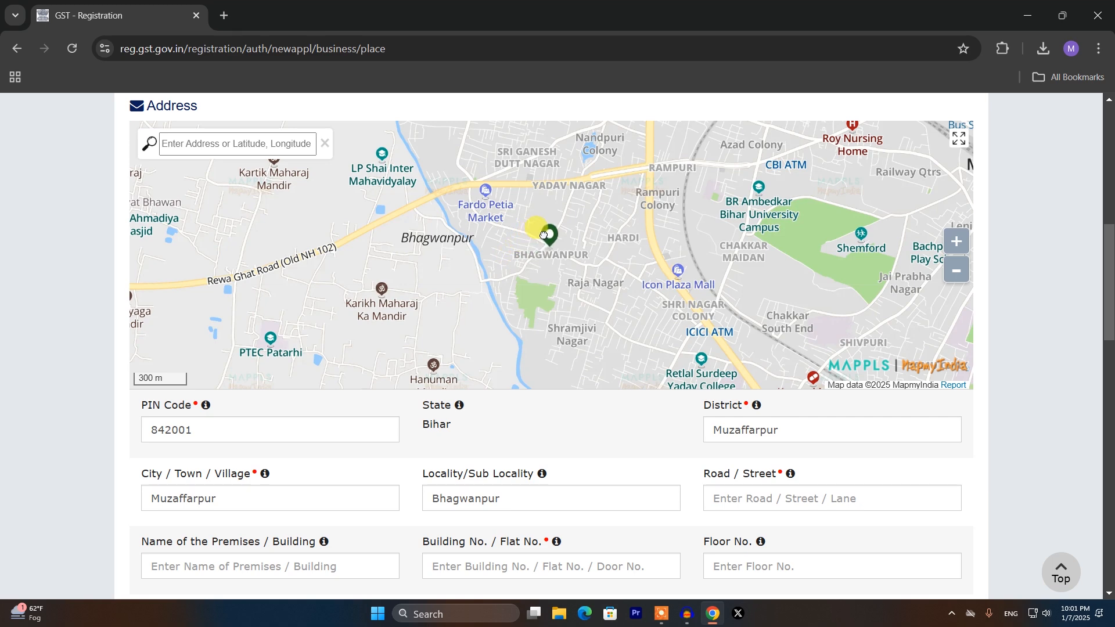
drag(540, 238, 548, 235)
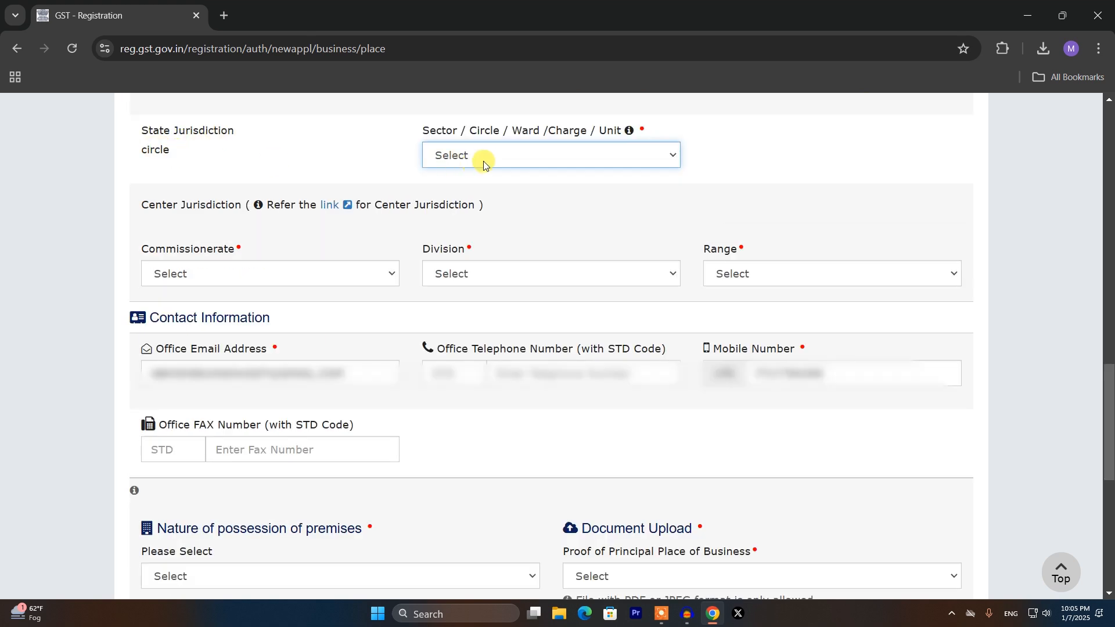
- Set the state jurisdiction to Muzaffarpur East and the center jurisdiction to PATNA II commissionerate, MUZAFFARPUR DIVISION and MUZAFFARPUR EAST RANGE
click(507, 152)
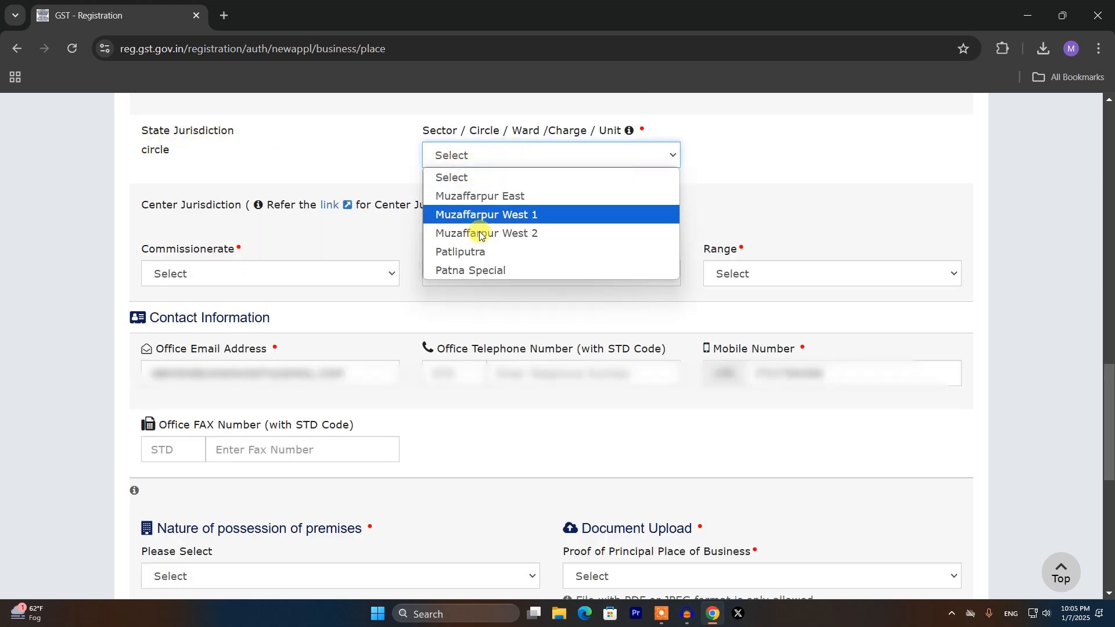
click(483, 198)
scroll(165, 189, down, 1)
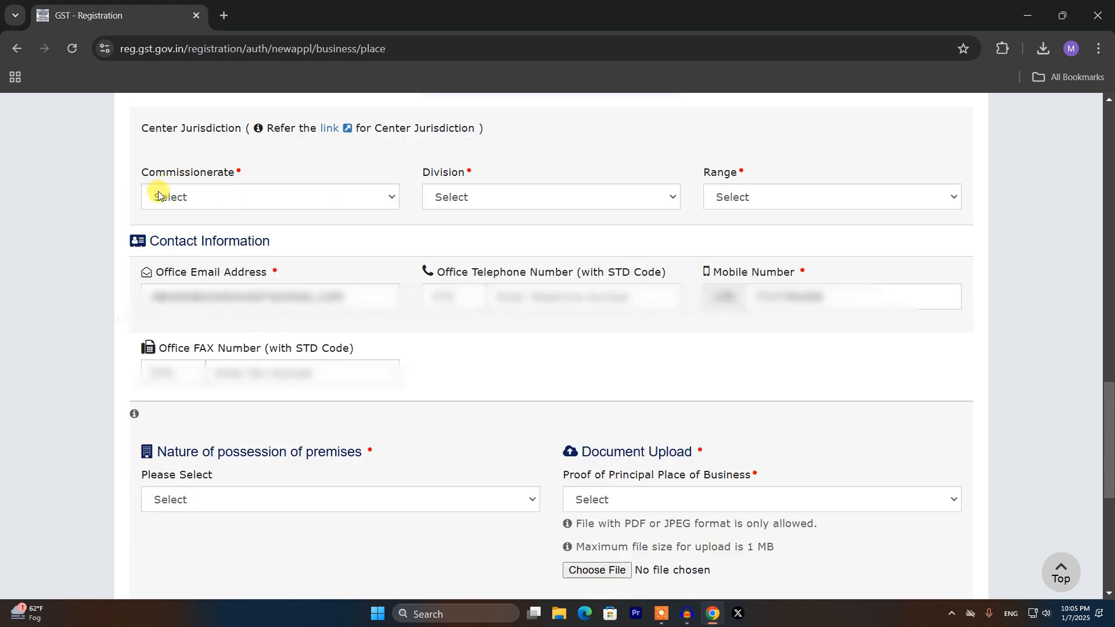
click(223, 196)
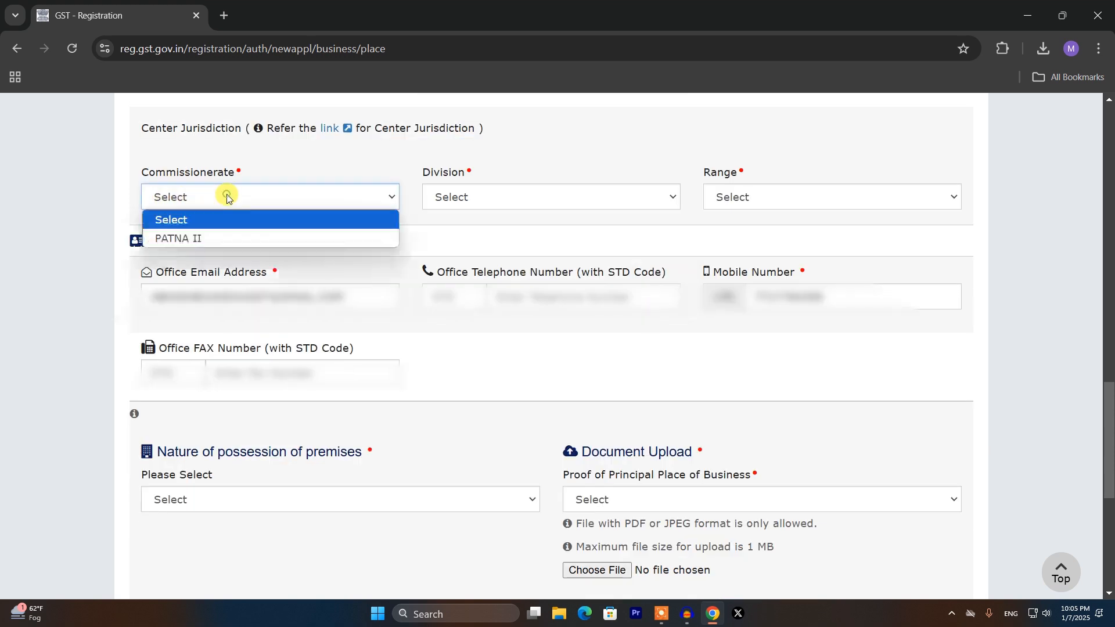
click(214, 237)
click(490, 196)
click(490, 238)
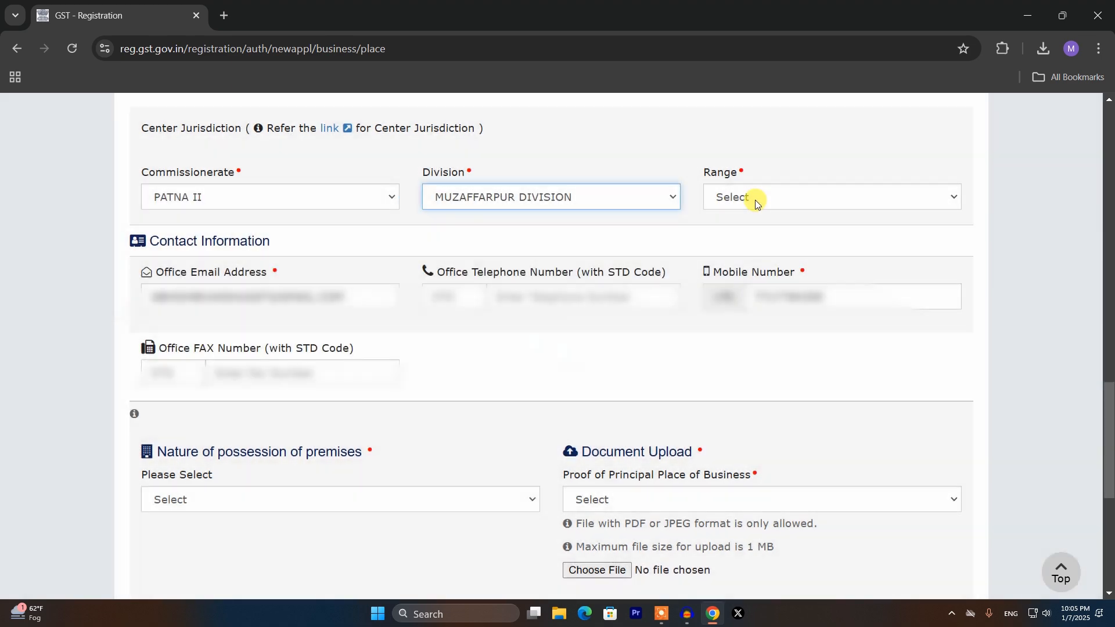
click(754, 198)
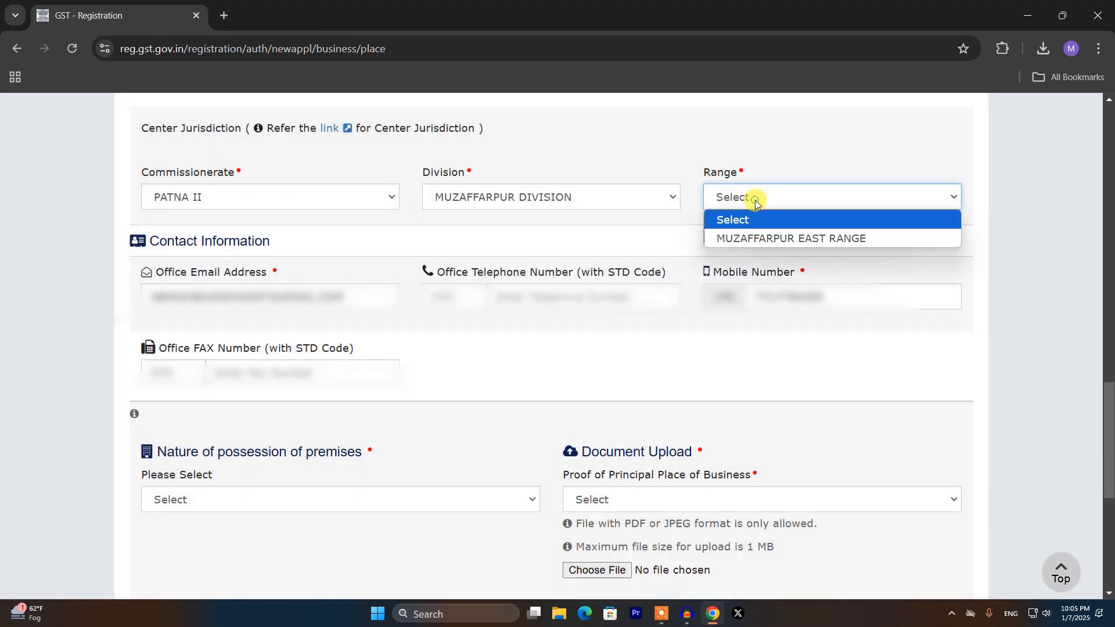
click(753, 236)
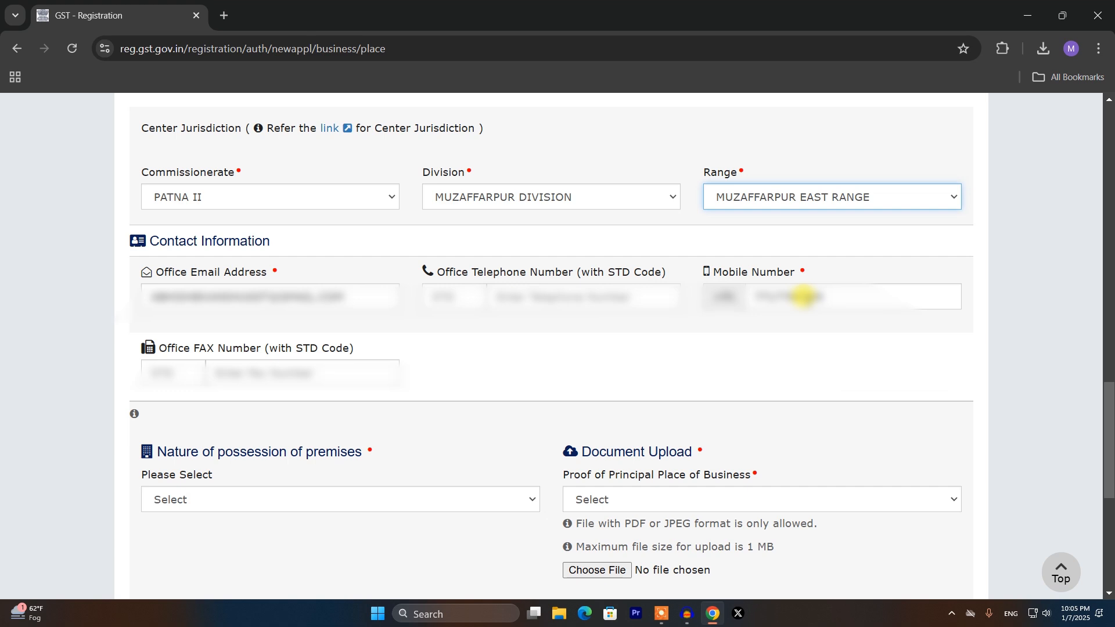
- Set the nature of possession of premises to Consent
scroll(215, 468, down, 5)
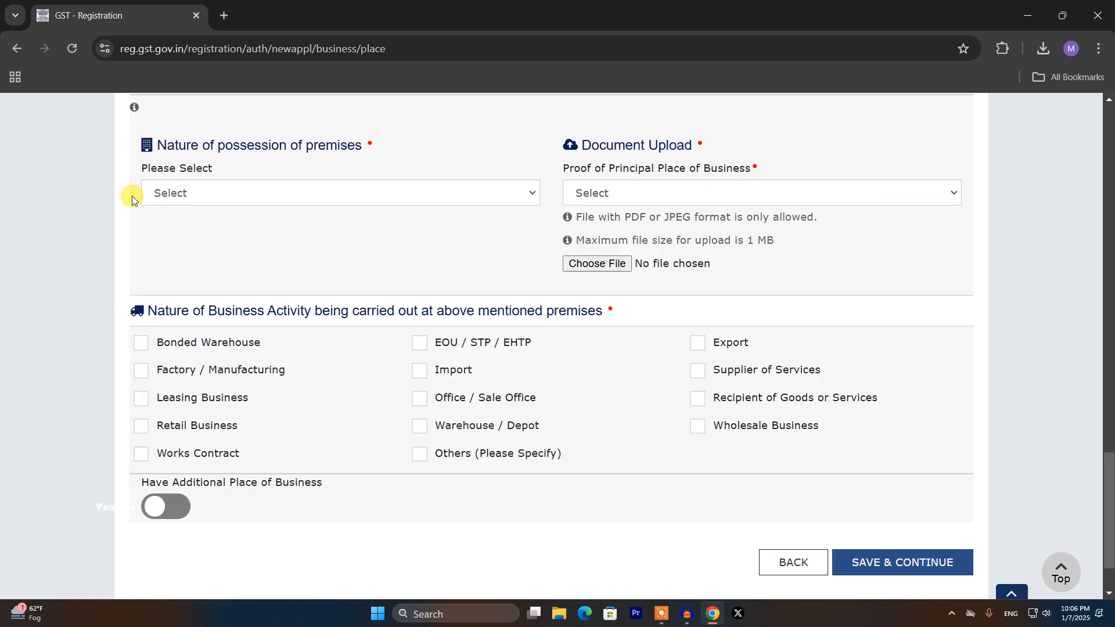
click(185, 193)
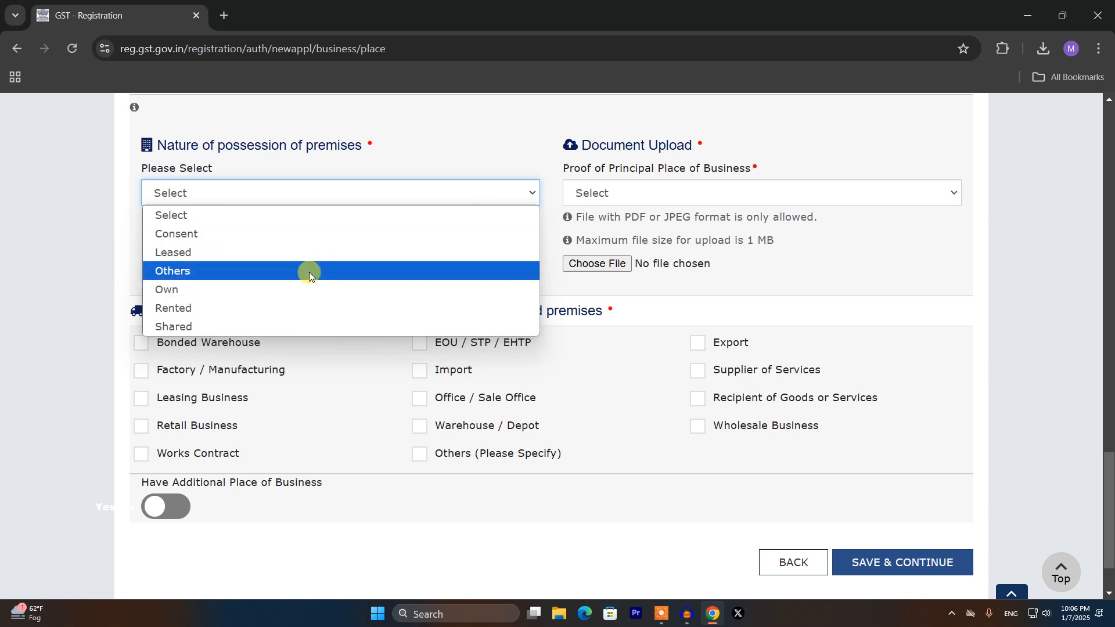
click(311, 239)
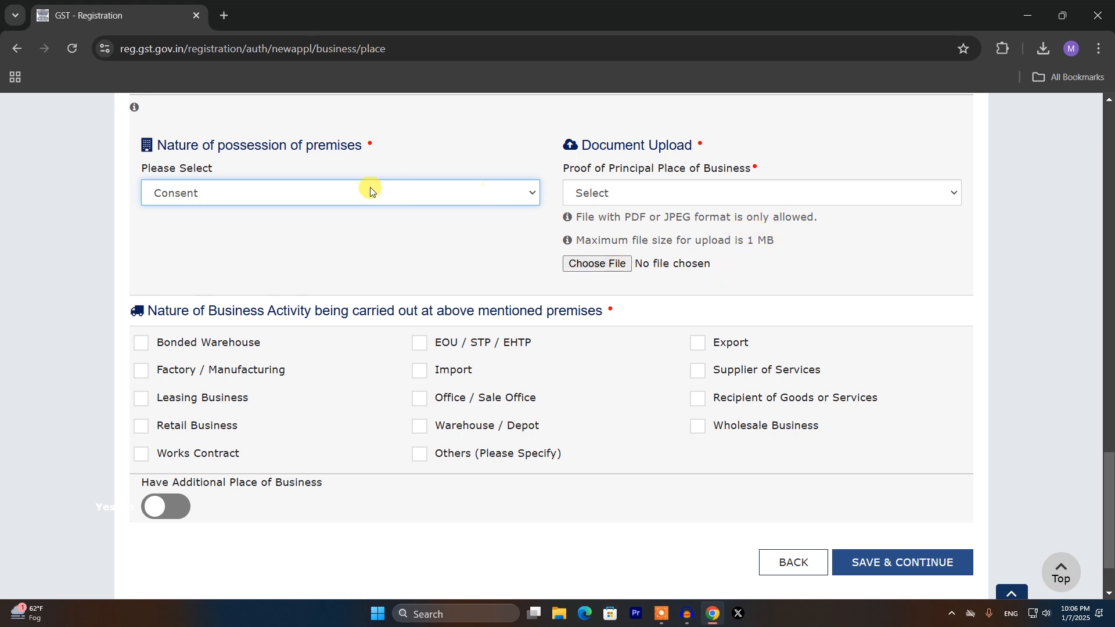
click(308, 216)
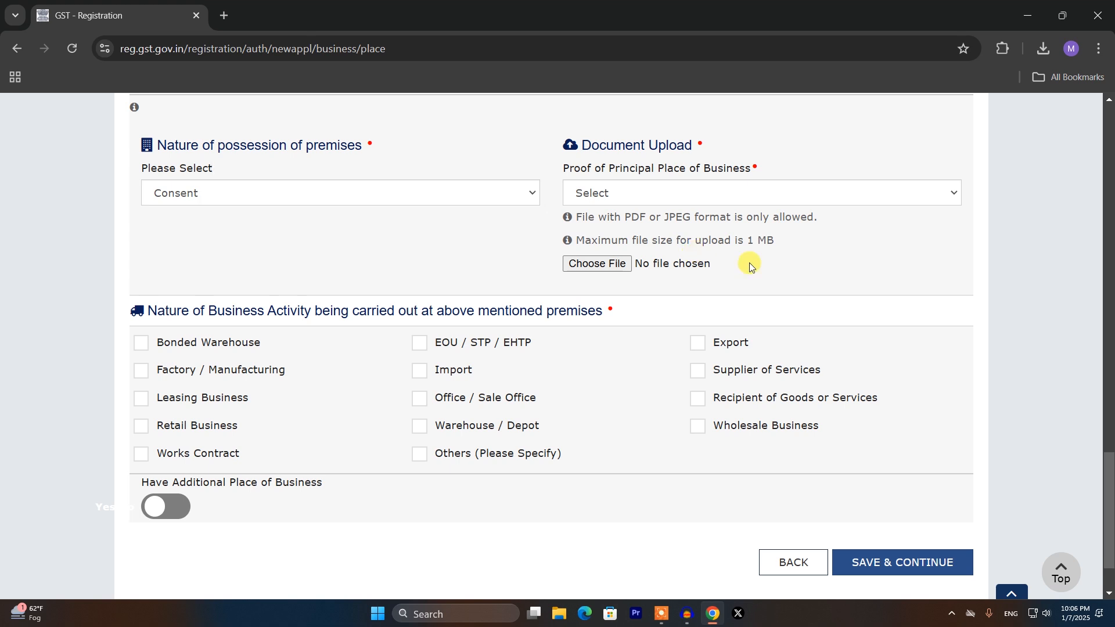
- Set the nature of possession of premises to Others and the proof of principal place of business to Legal ownership document
click(221, 201)
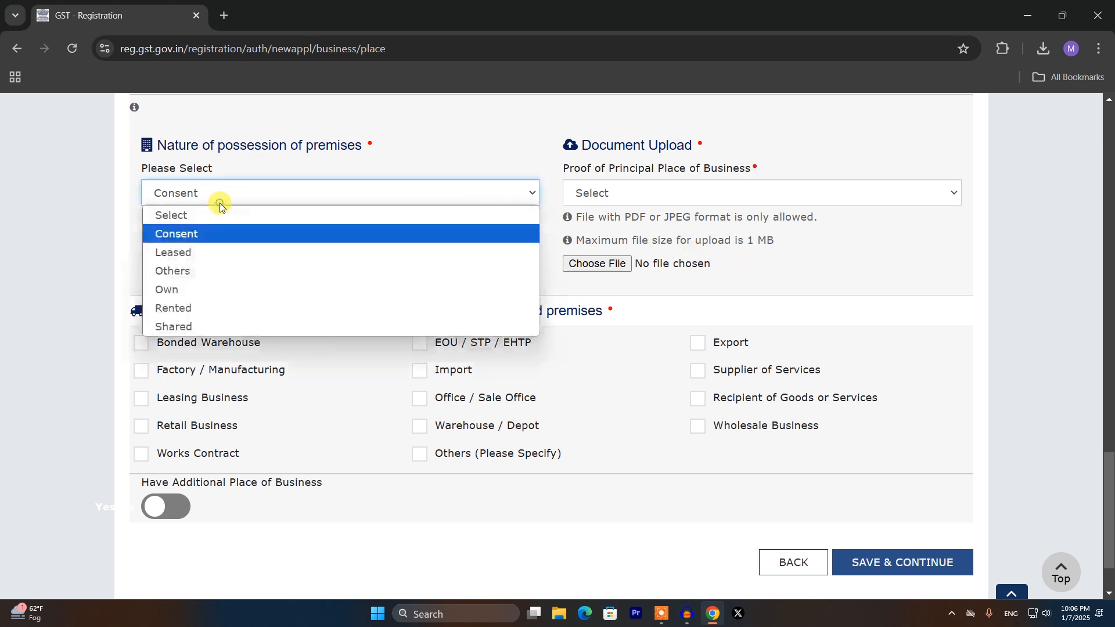
click(194, 274)
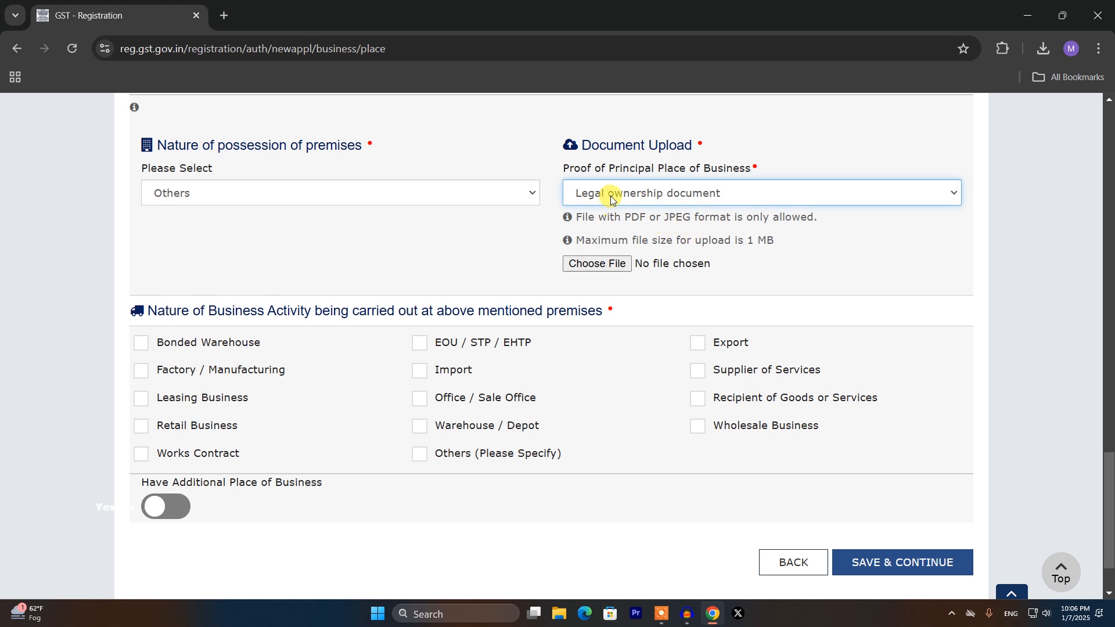
click(610, 196)
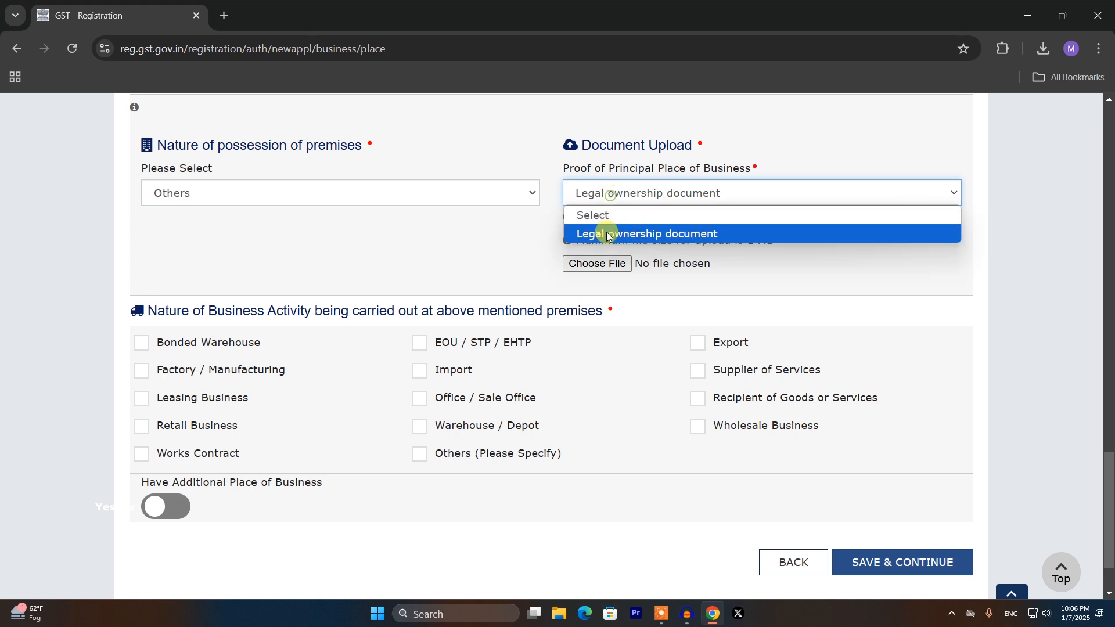
click(686, 235)
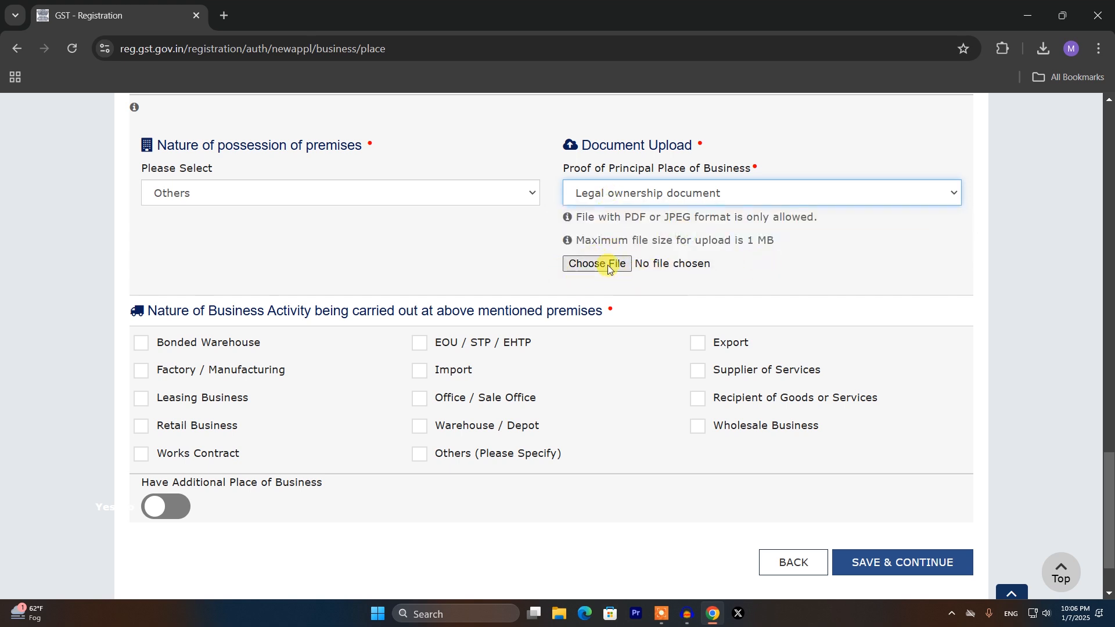
- Upload two proof files for the principal place of business, both as Legal ownership document
click(608, 264)
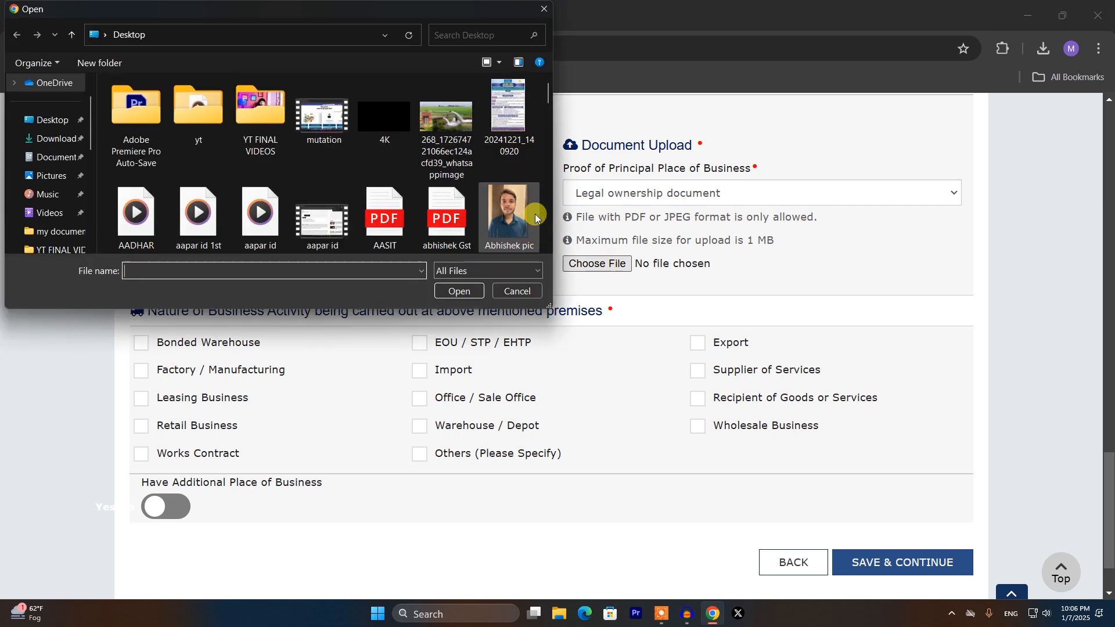
double_click(530, 215)
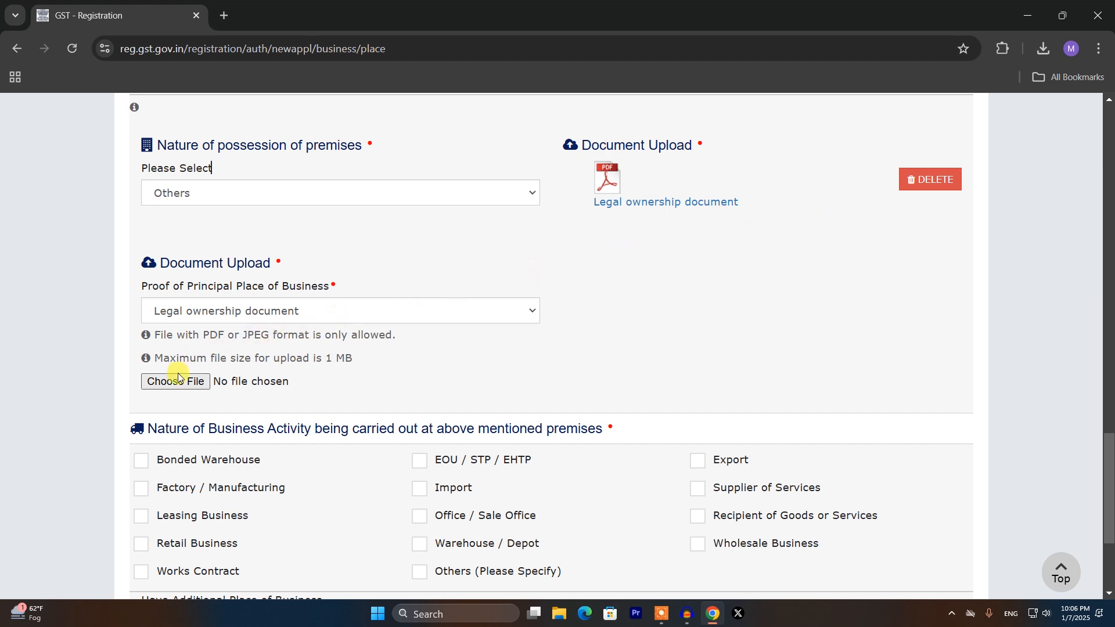
click(214, 314)
click(183, 384)
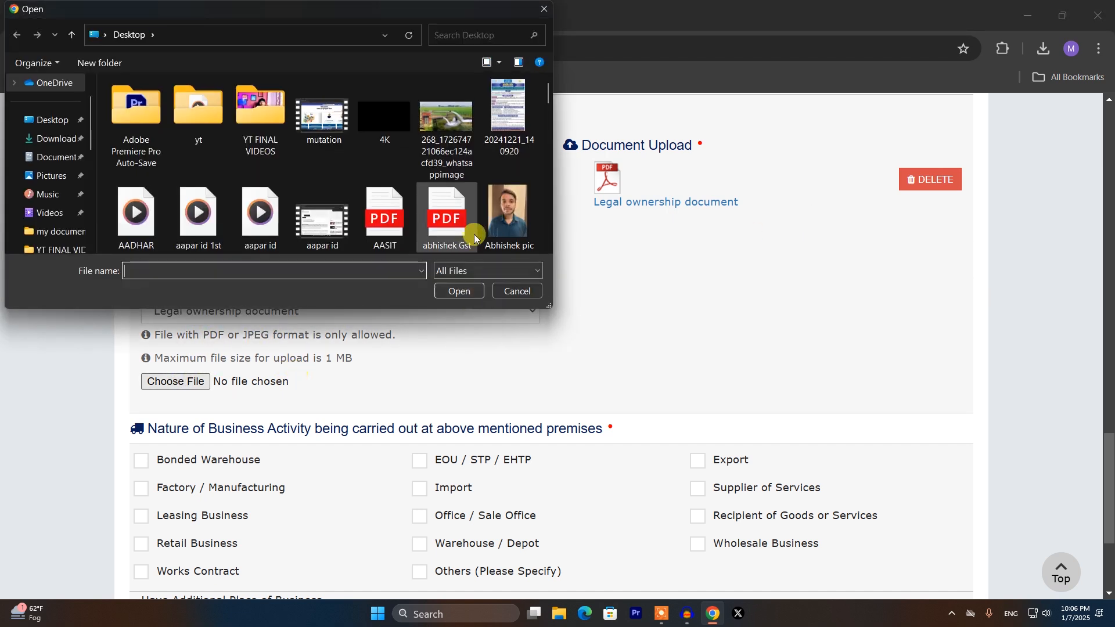
double_click(447, 220)
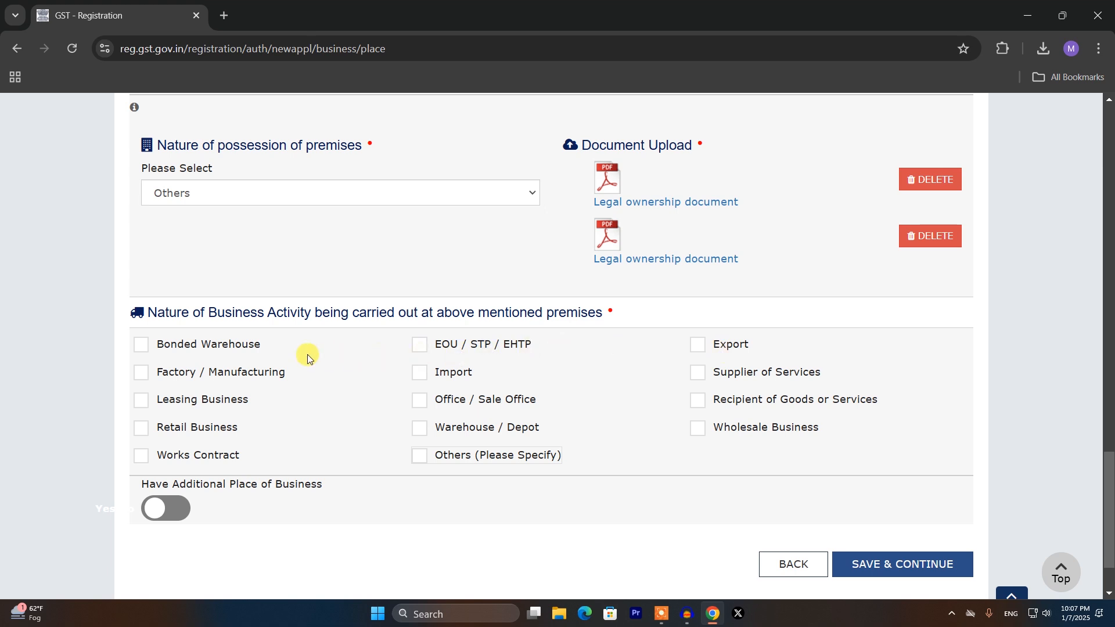
- Mark Others as the nature of business activity carried out at the premises and start its description
click(421, 457)
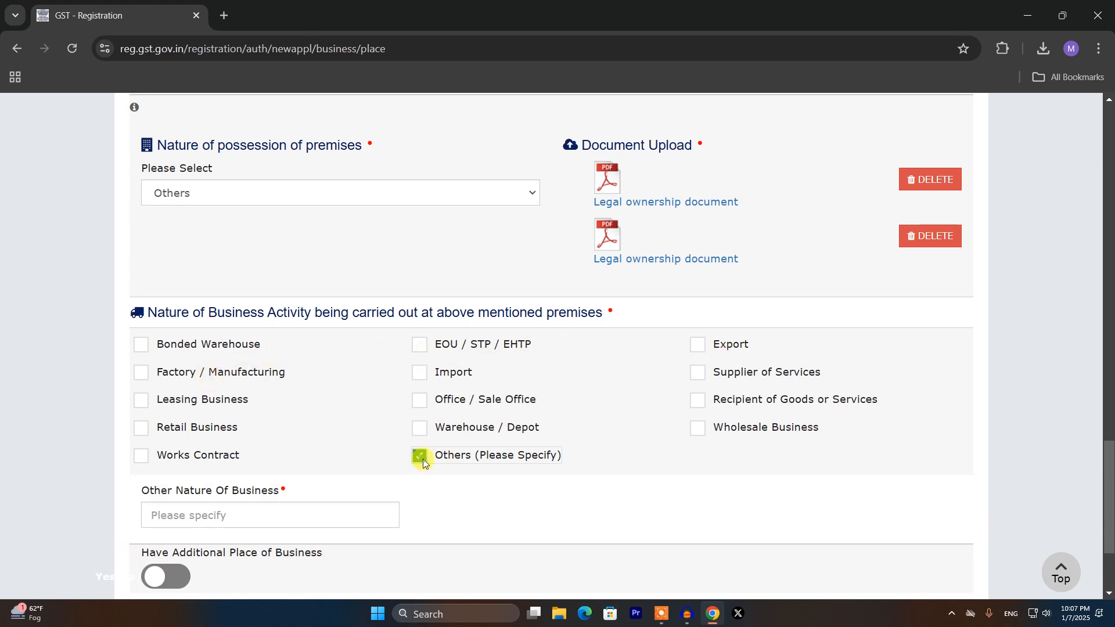
click(258, 518)
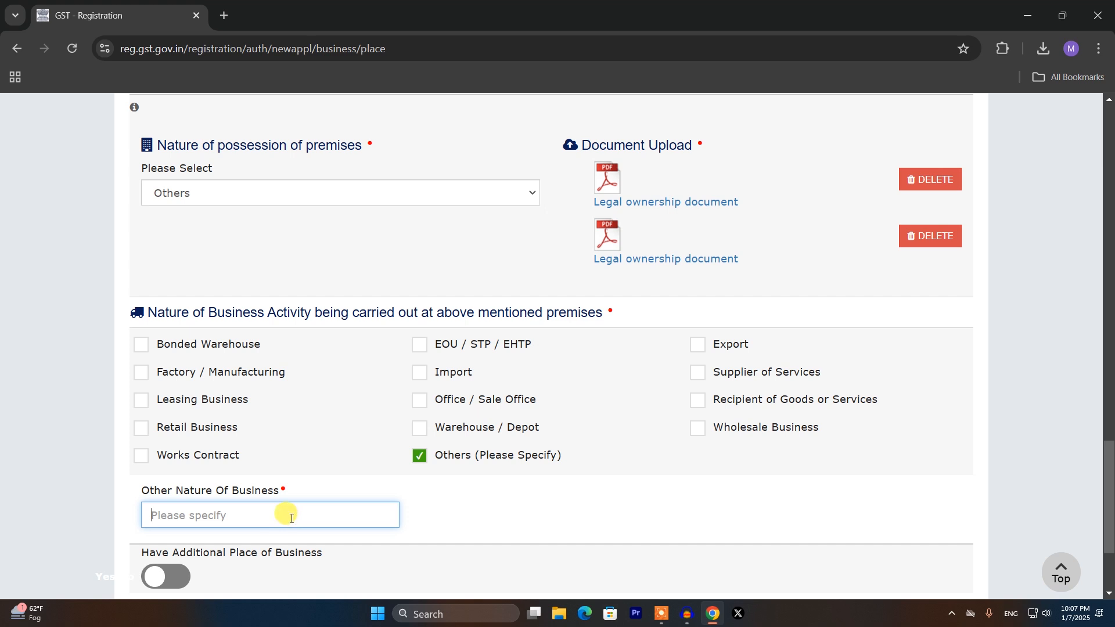
- Switch on the additional place of business option and switch it back off, confirming deletion of the additional place records
scroll(292, 518, down, 3)
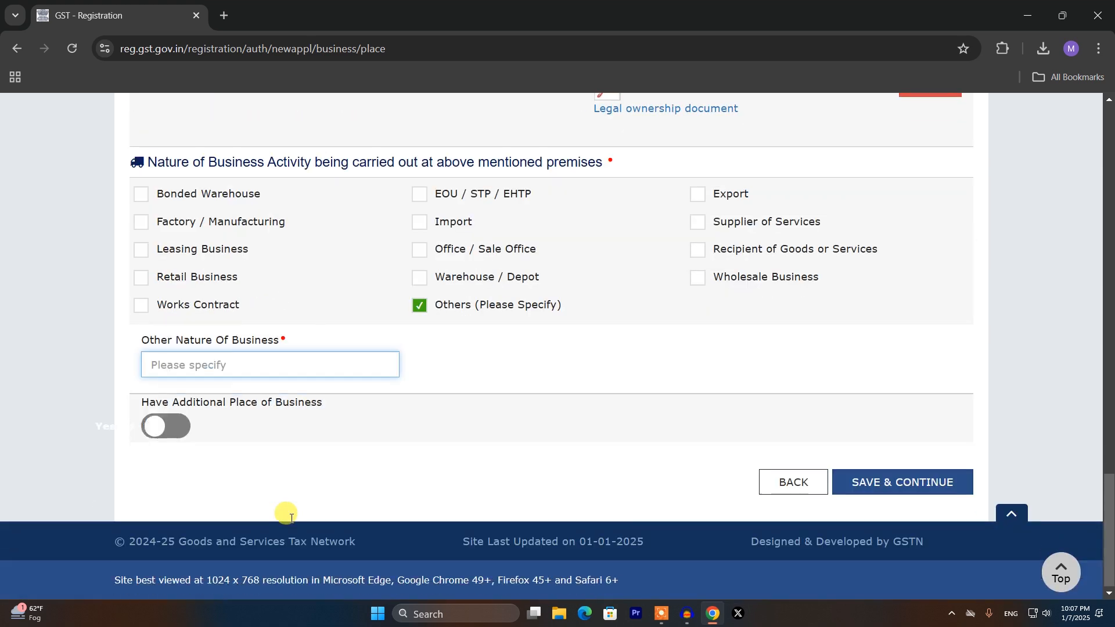
click(176, 430)
click(163, 430)
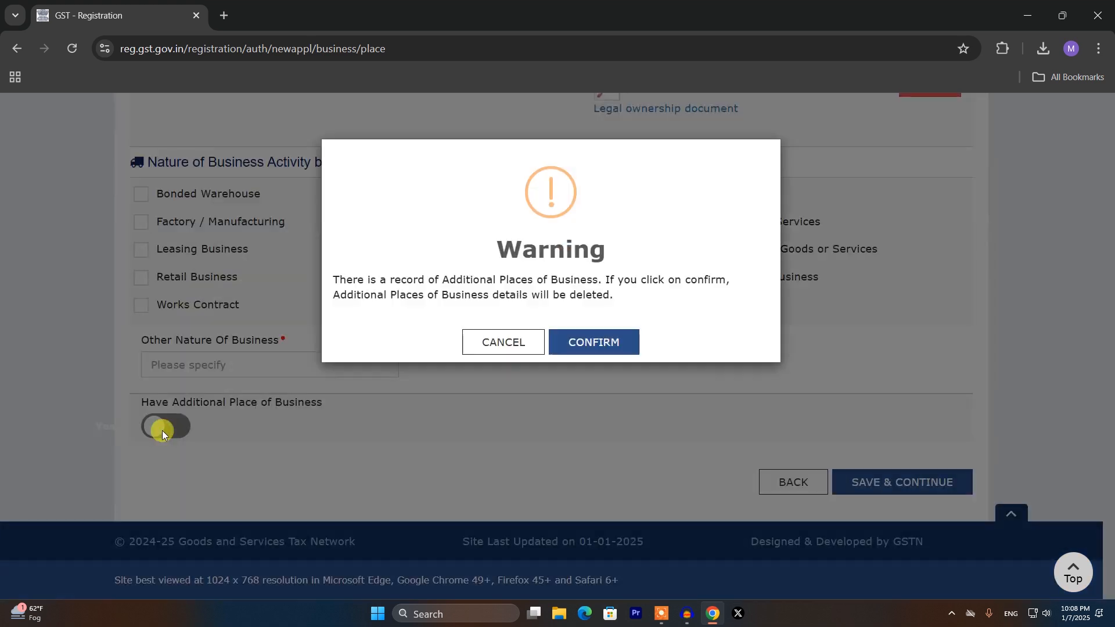
click(581, 341)
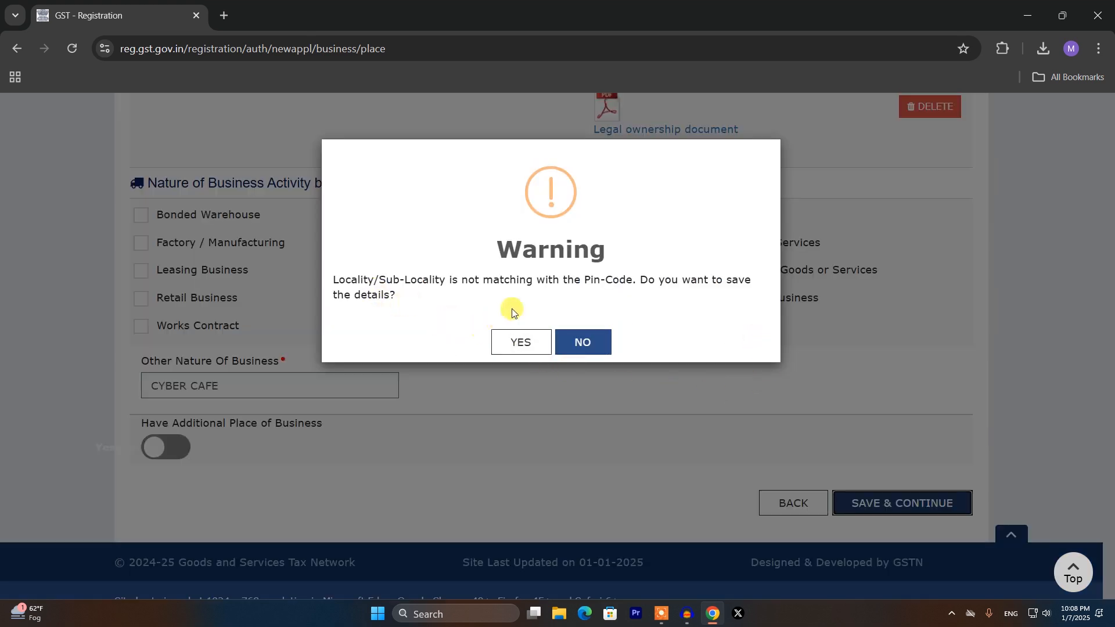
- Specify CYBER CAFE as the other nature of business and save the principal place details despite the locality mismatch
click(521, 345)
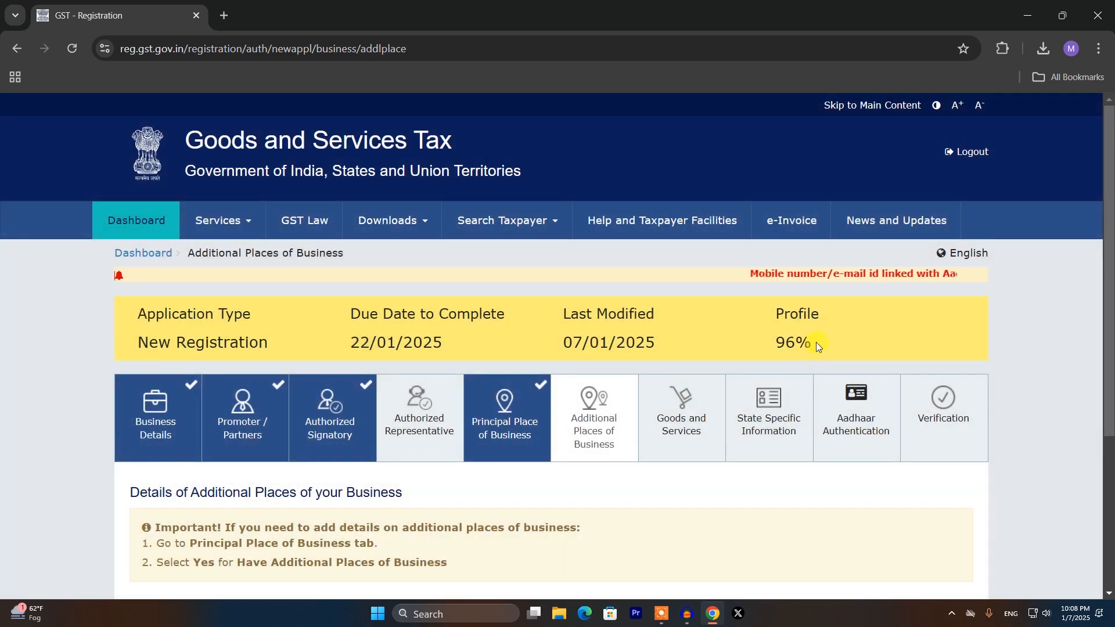
- Continue past the additional places of business section without adding any, and go to the details of goods supplied
scroll(371, 504, down, 1)
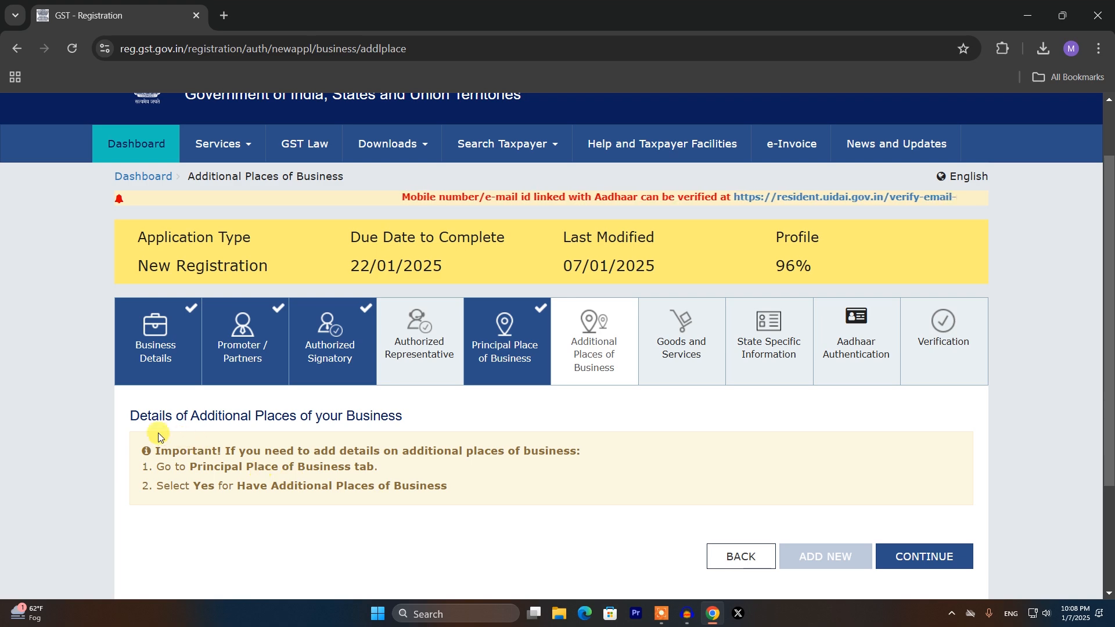
click(927, 560)
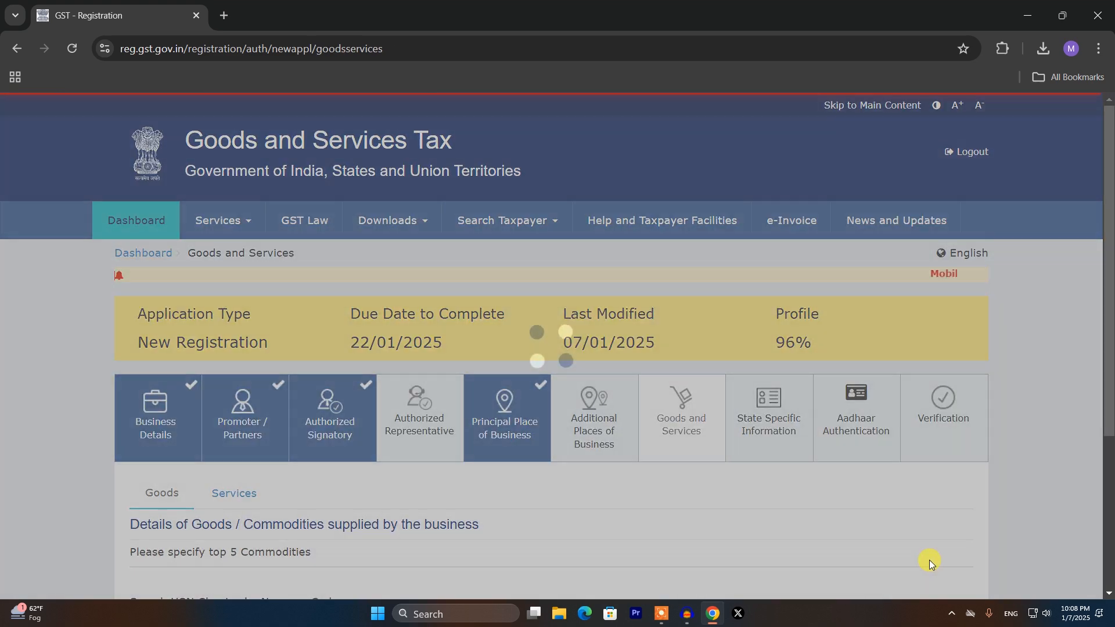
scroll(96, 346, down, 3)
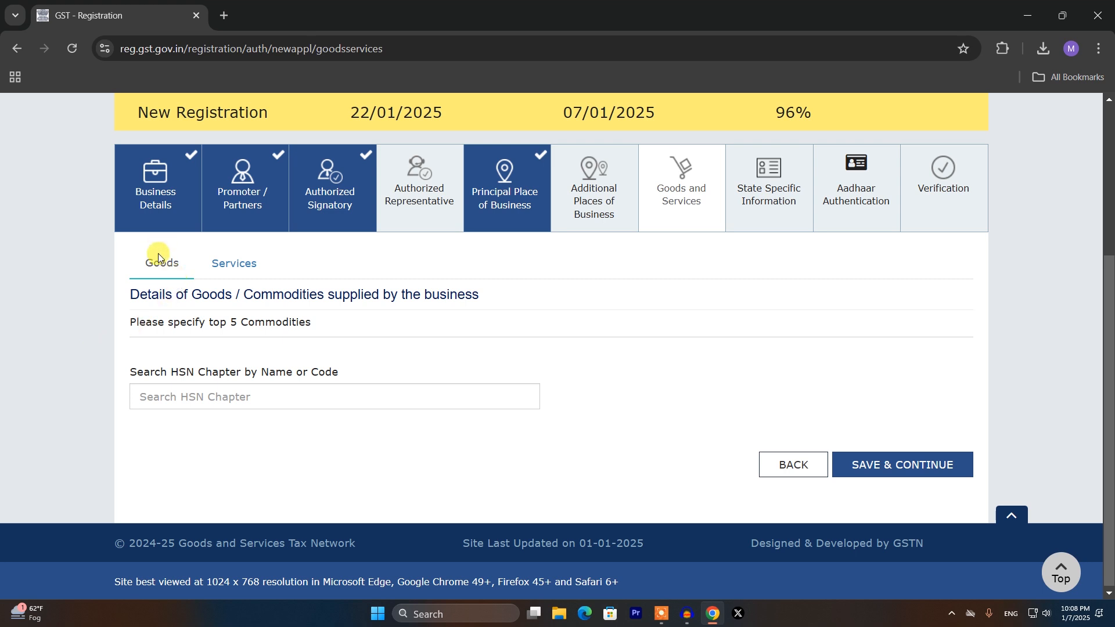
- Search the goods HSN chapters for HARDWARE, widen the search to HARDW to browse the matches, and clear the search
click(192, 401)
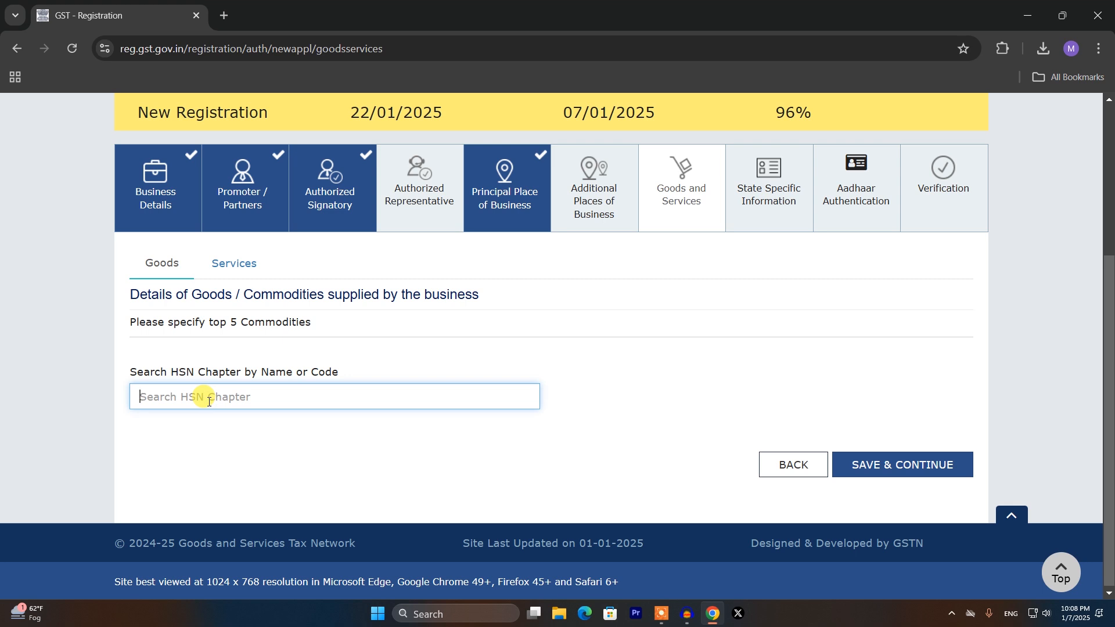
text(HARD)
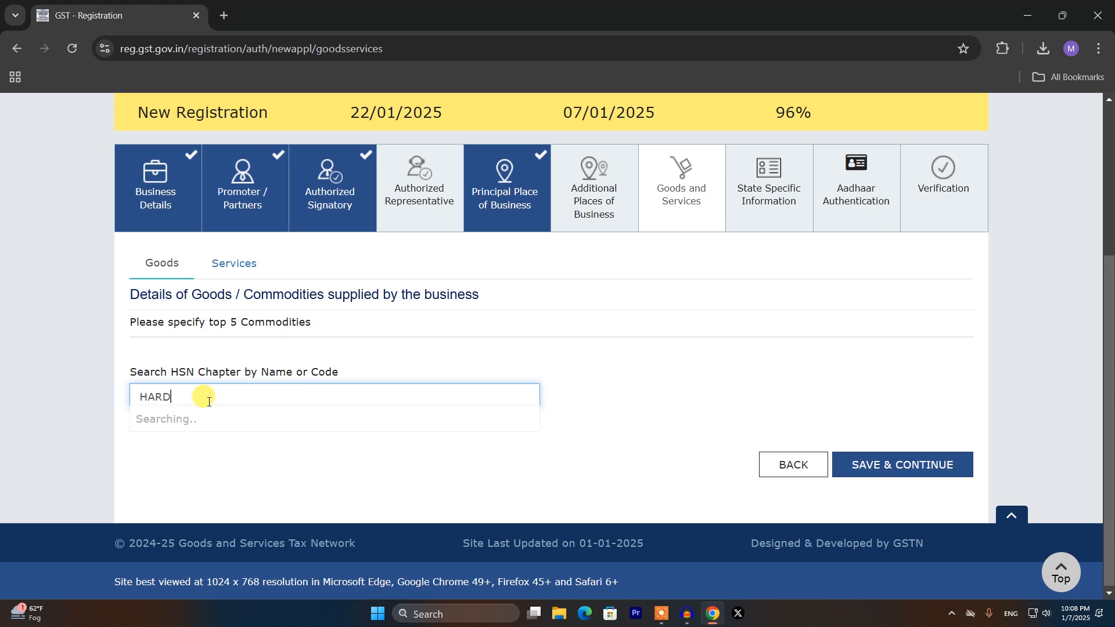
text(WARE)
key(BackSpace)
key(BackSpace)
key(BackSpace)
scroll(238, 462, down, 2)
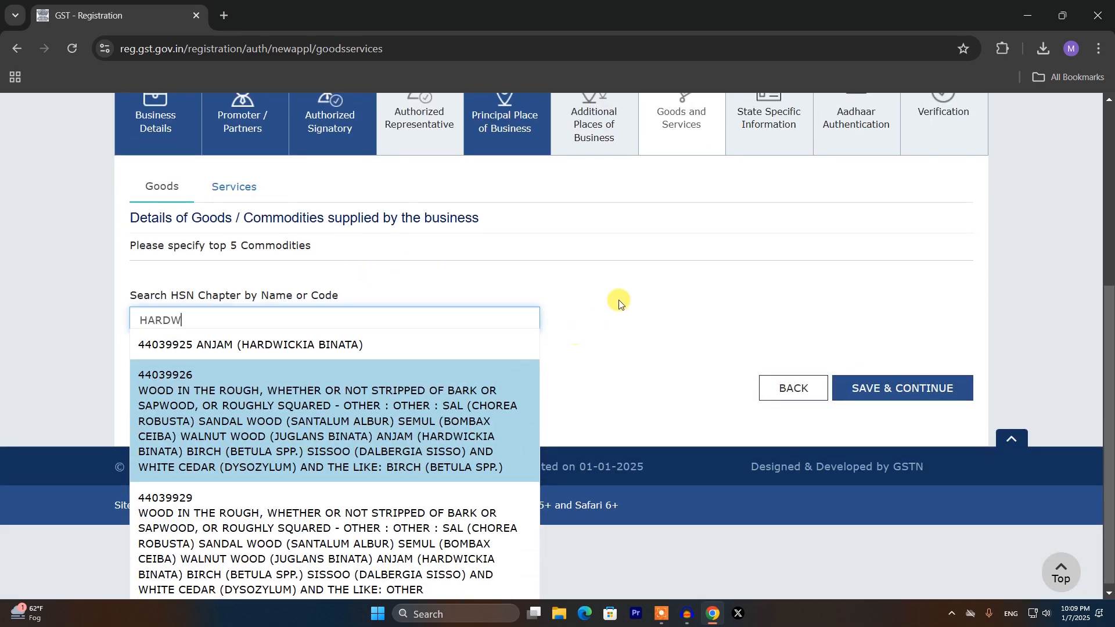
key(BackSpace)
key(BackSpace)
key(BackSpace)
key(BackSpace)
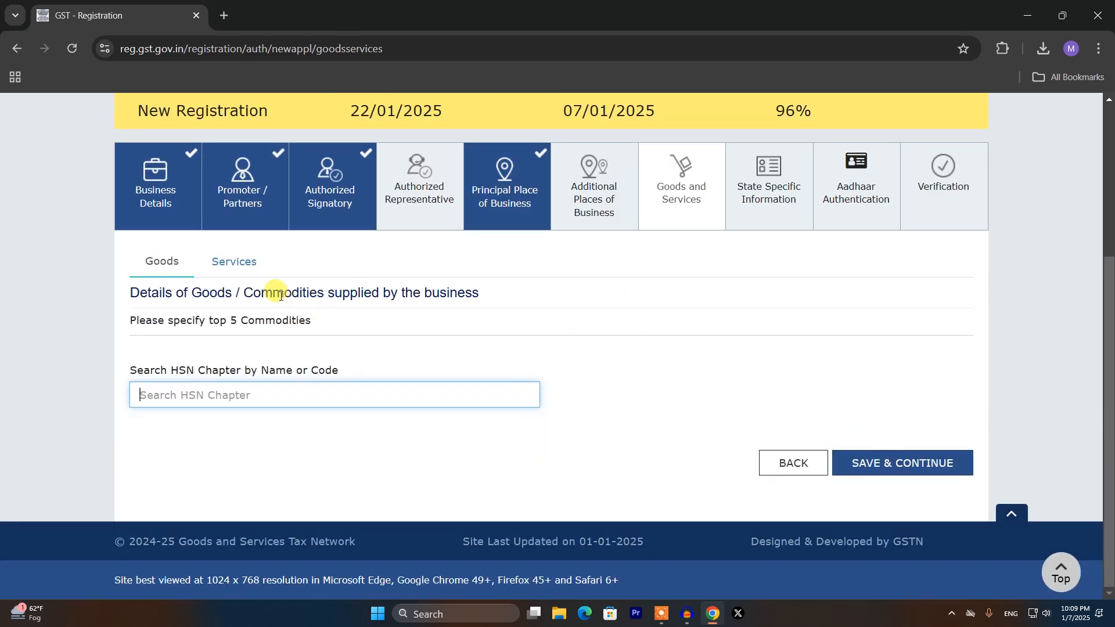
- Add service classification codes 998431, 998423 and 9984 to the services offered, and save the goods and services section
click(231, 267)
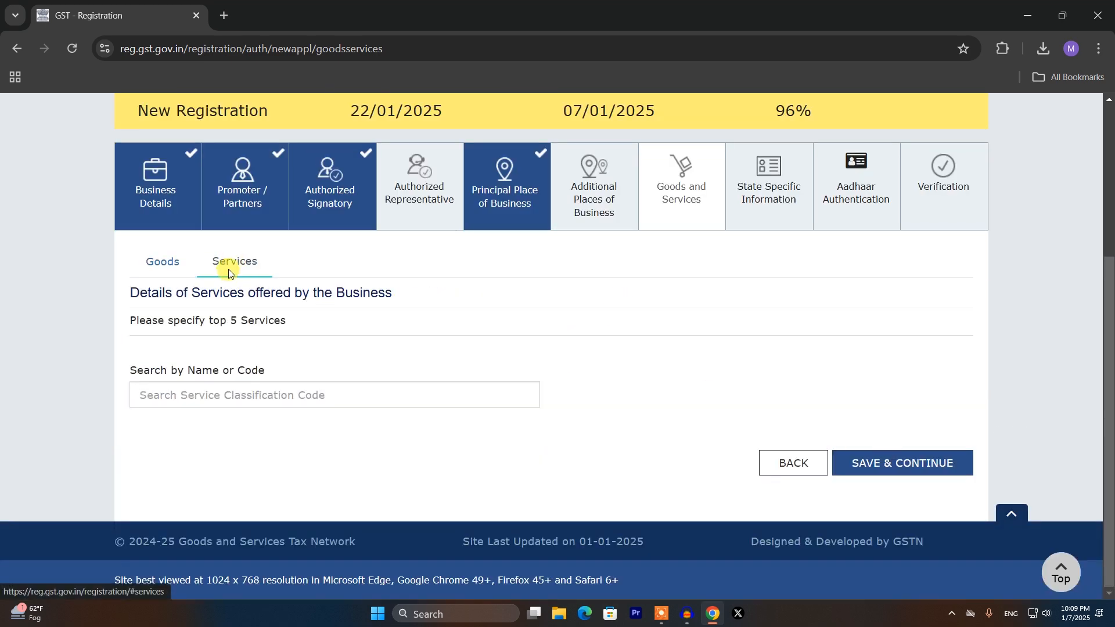
click(201, 392)
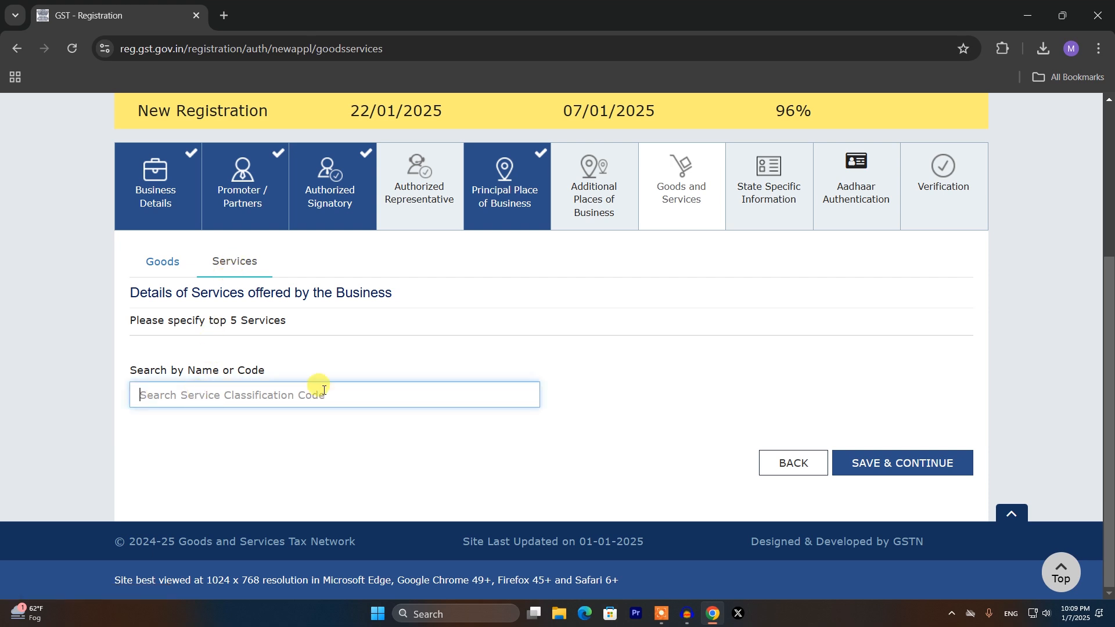
scroll(324, 390, down, 1)
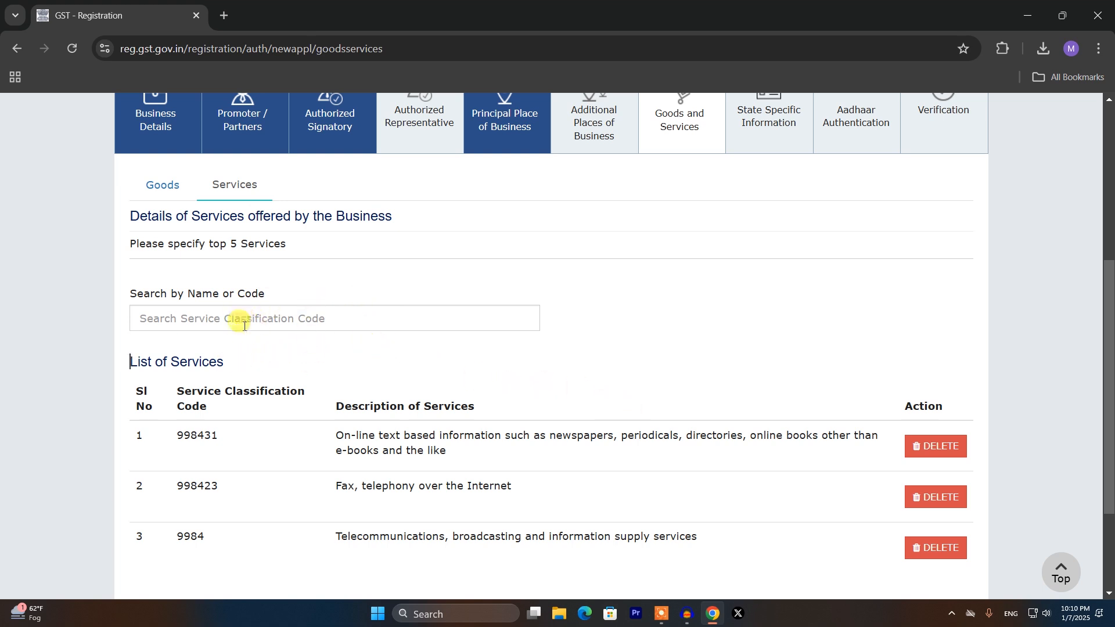
scroll(838, 458, down, 2)
click(894, 499)
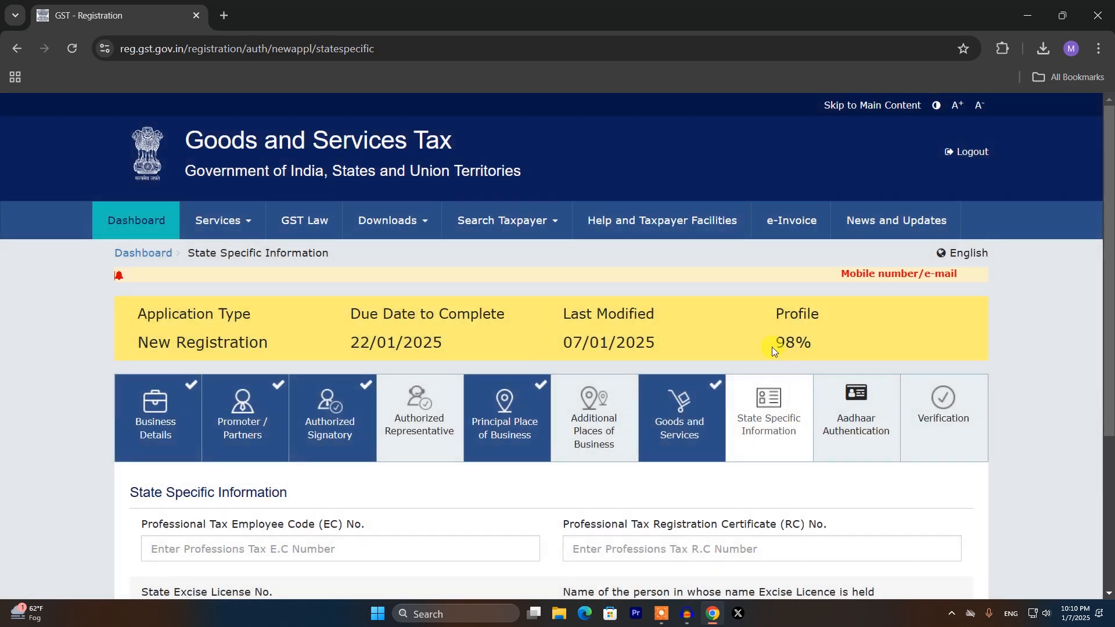
- Save the state specific information with its fields blank, and save Aadhaar authentication opted as Yes, accepting the warning
drag(772, 343, 822, 344)
click(832, 346)
scroll(679, 413, down, 1)
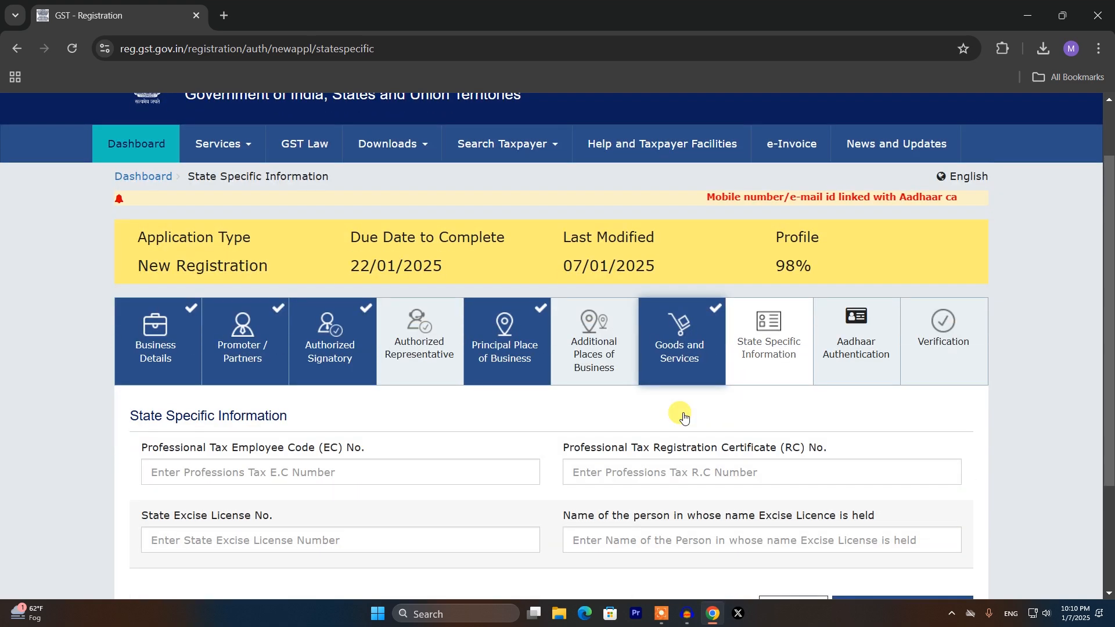
scroll(680, 415, down, 3)
drag(128, 264, 289, 266)
click(305, 270)
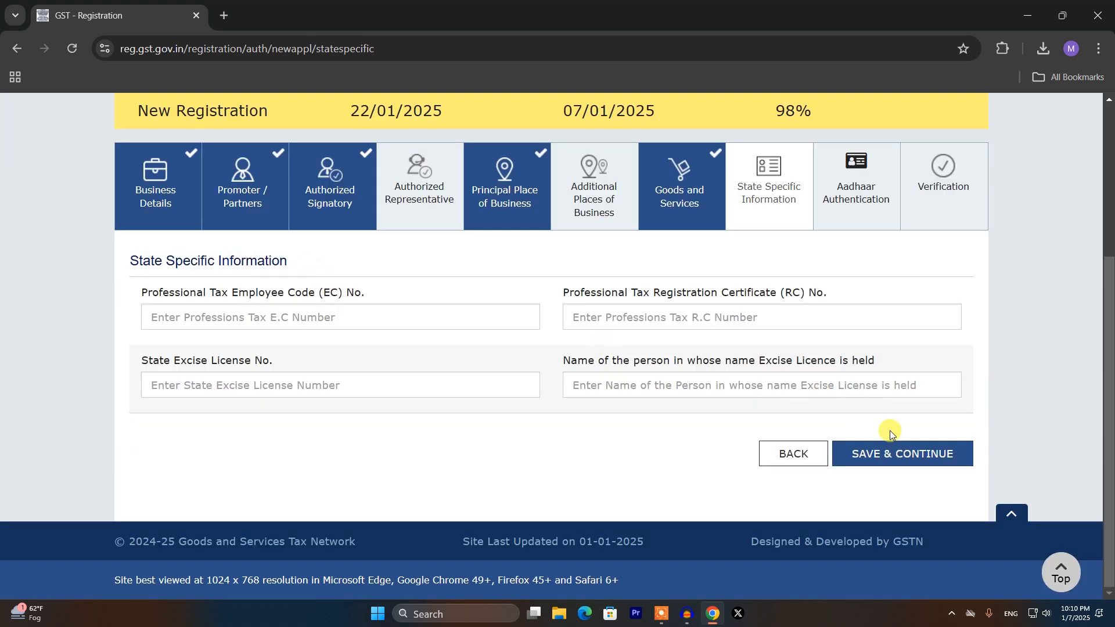
click(910, 459)
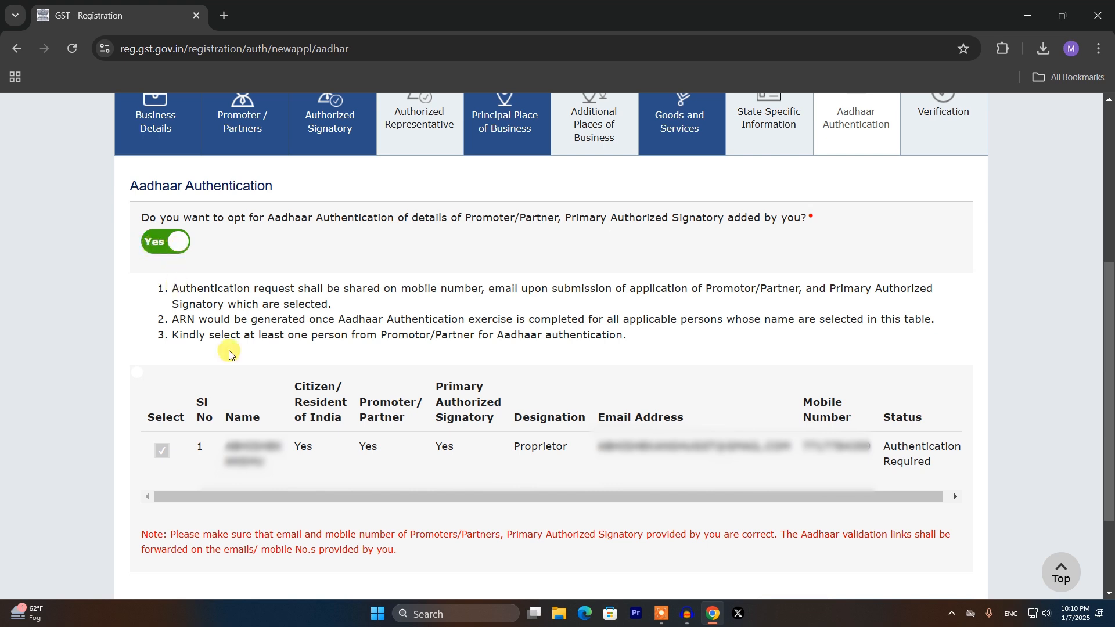
scroll(394, 391, down, 1)
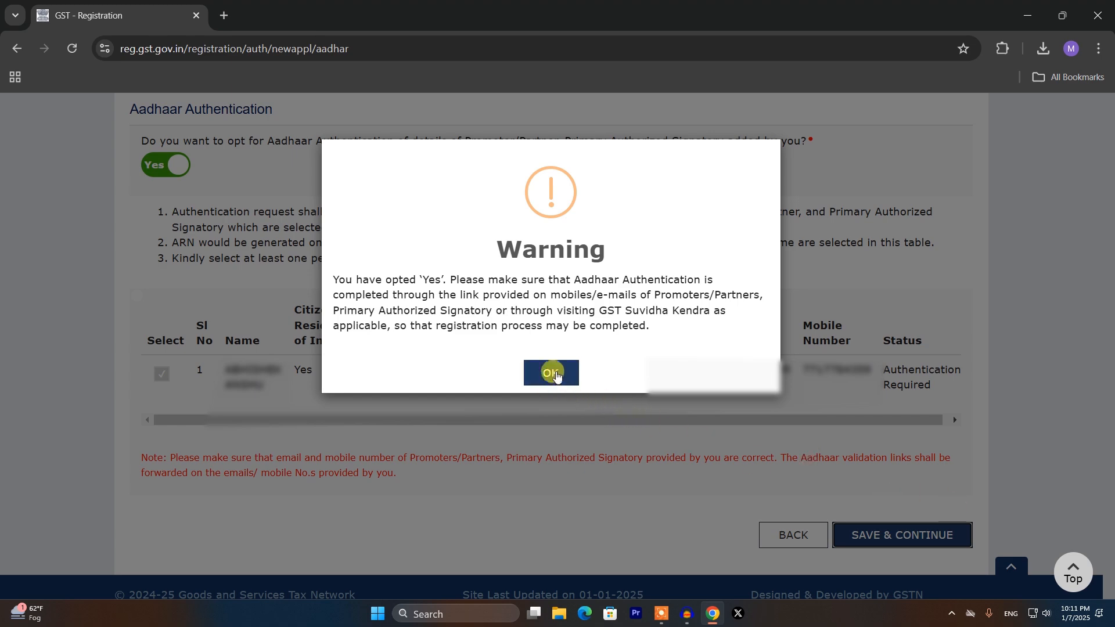
click(552, 373)
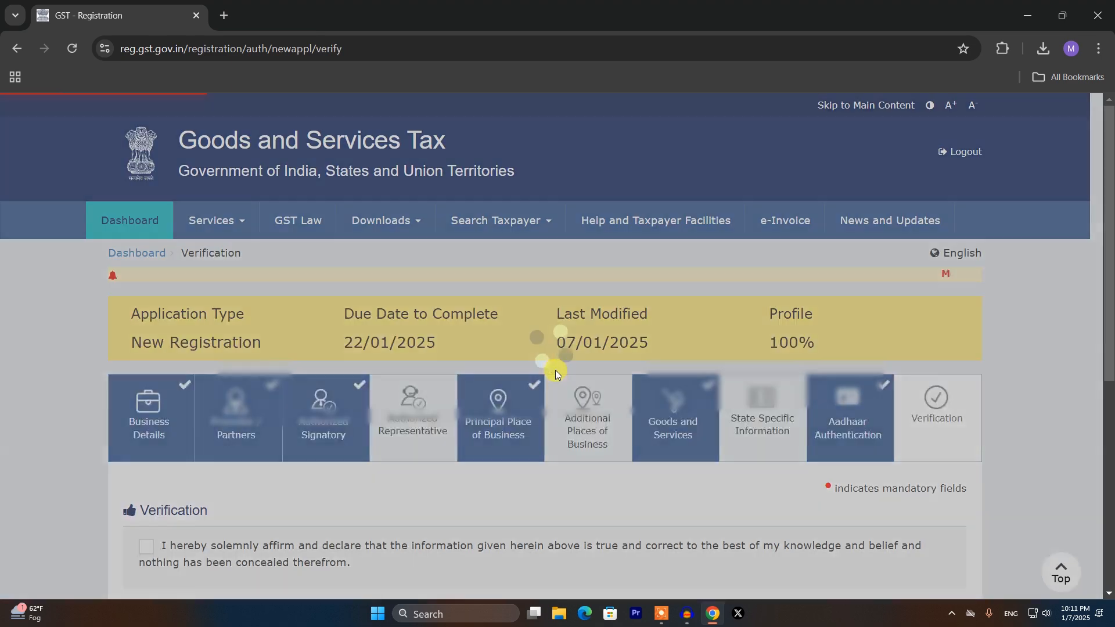
- Accept the verification declaration, choose the authorized signatory and set the place to MUZAFFARPUR
scroll(555, 378, down, 1)
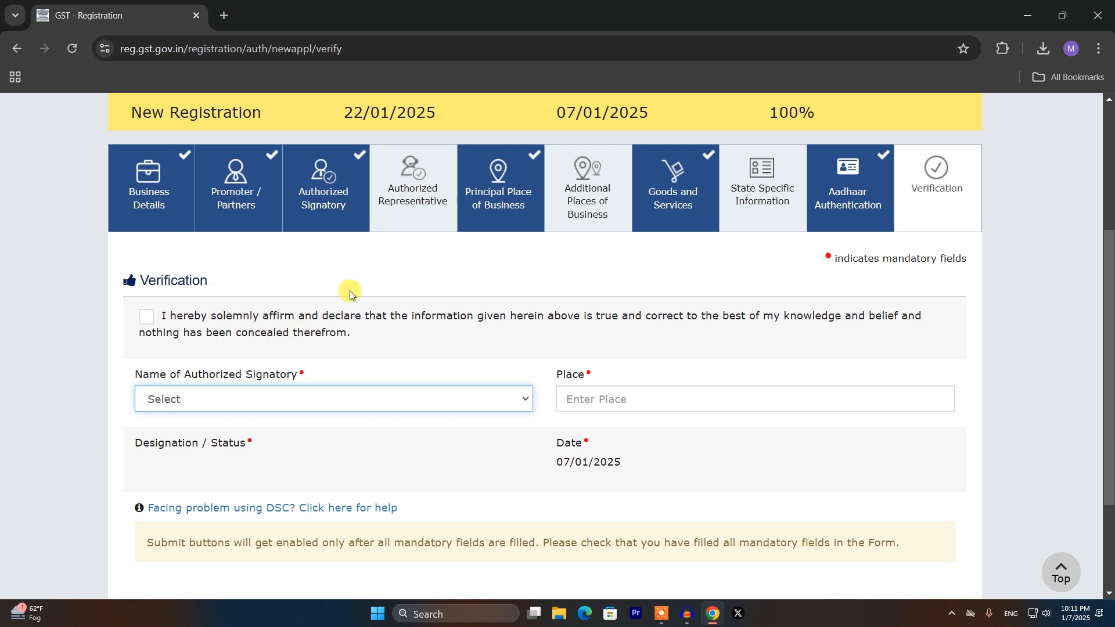
click(147, 320)
click(174, 399)
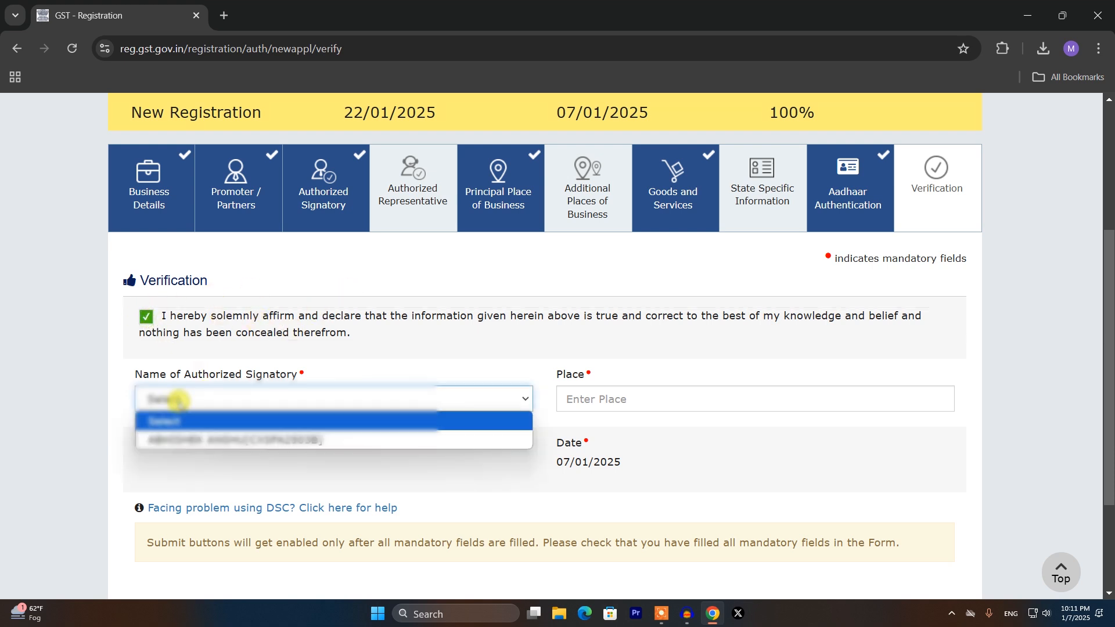
click(179, 440)
click(600, 401)
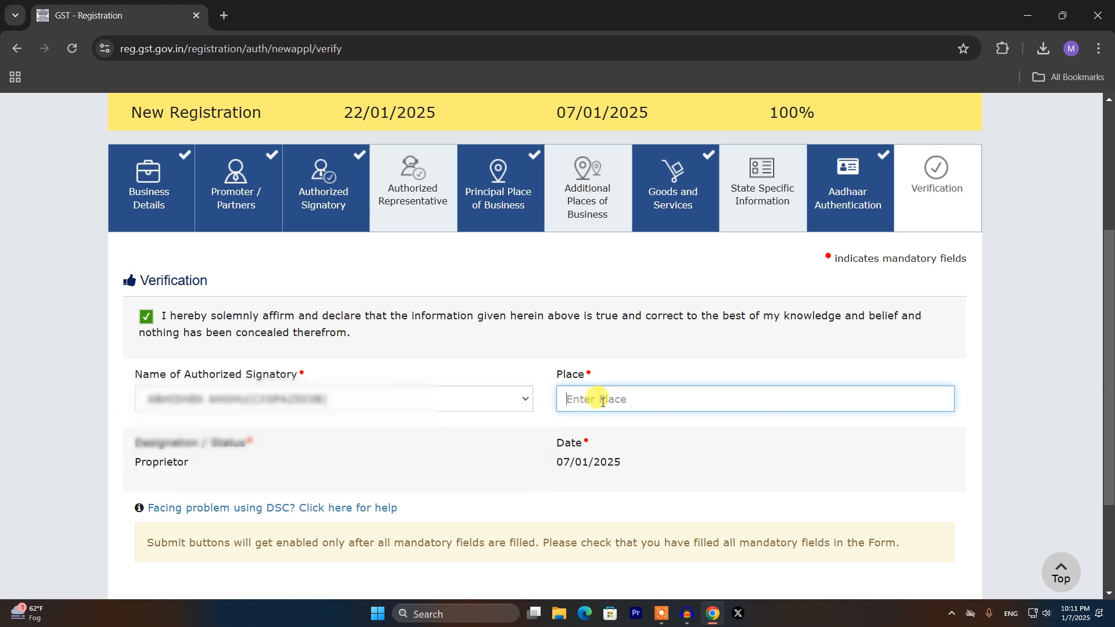
text(MUZAFFARPUR)
key(Tab)
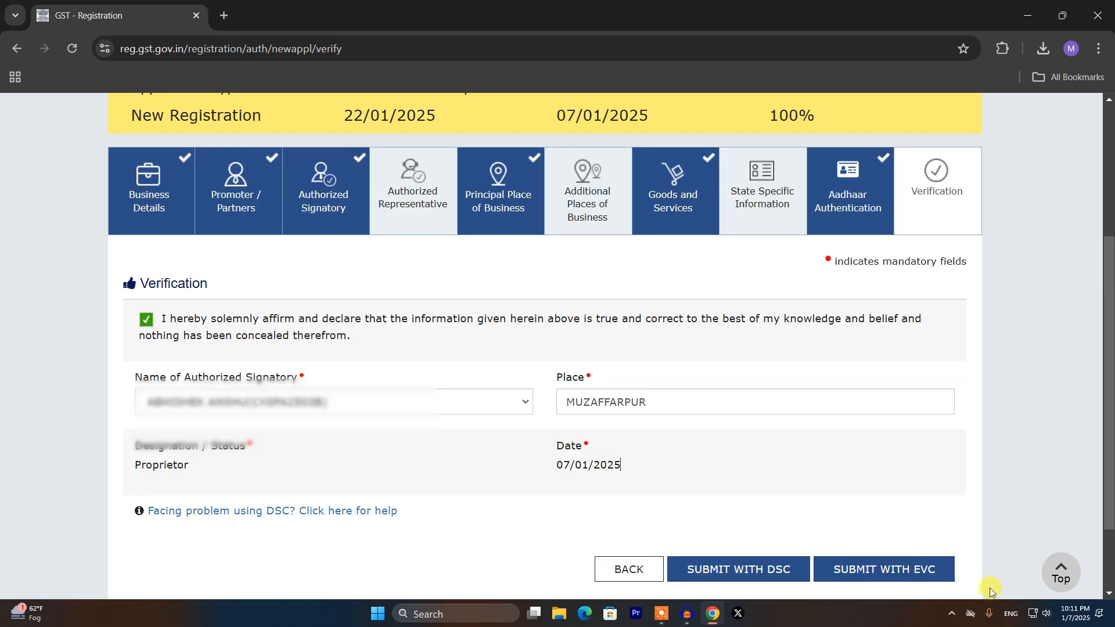
- Submit the registration application with EVC and validate it with the OTP sent to the registered email and mobile
click(892, 575)
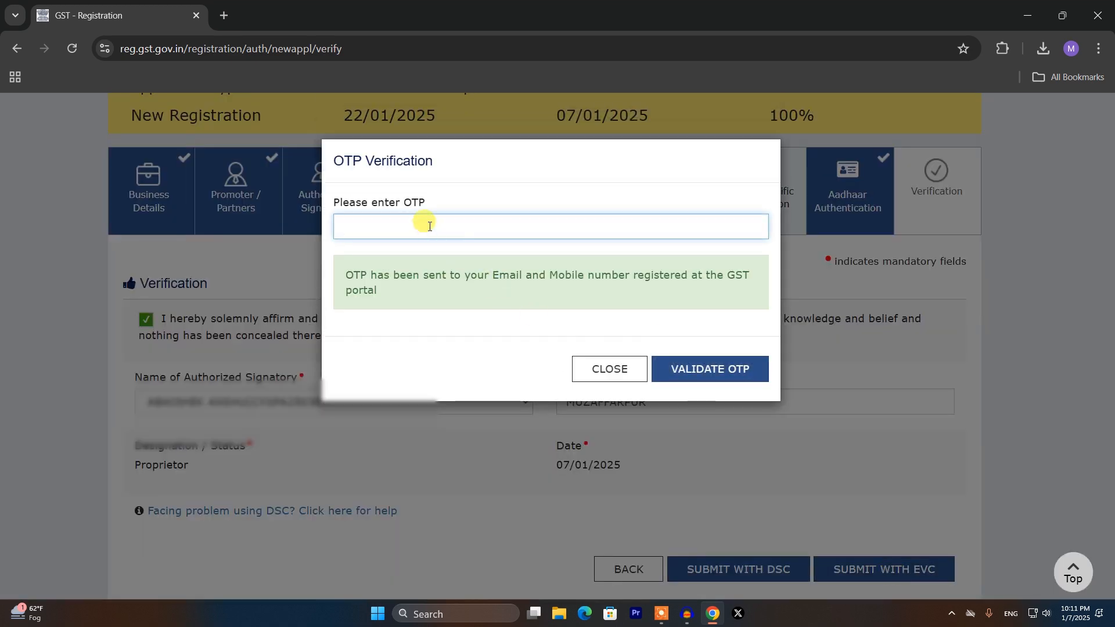
click(727, 371)
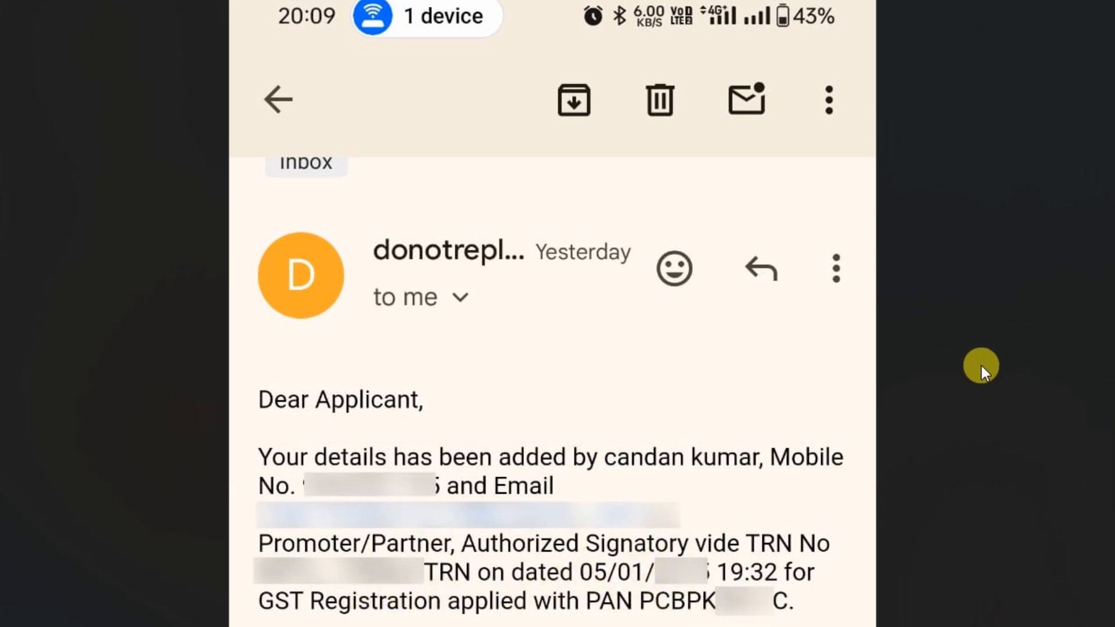
- Read the Aadhaar e-KYC authentication email and the consent text on the e-KYC page its link leads to
scroll(981, 366, down, 7)
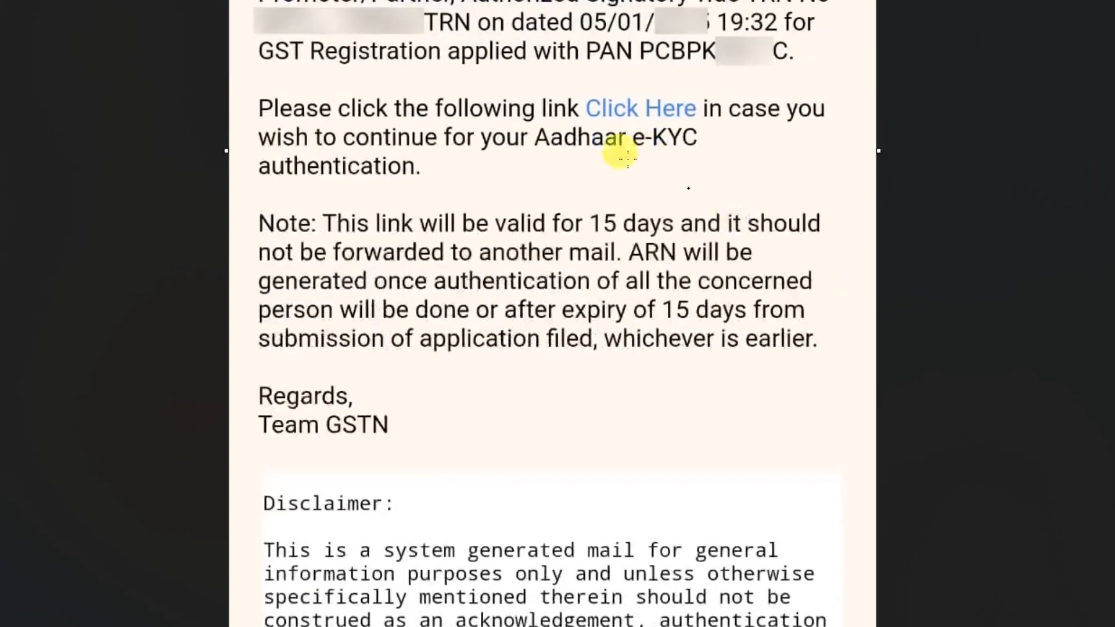
mouse_move(584, 97)
mouse_down()
mouse_move(667, 82)
mouse_move(697, 95)
mouse_move(698, 125)
mouse_move(557, 100)
mouse_move(586, 85)
mouse_up()
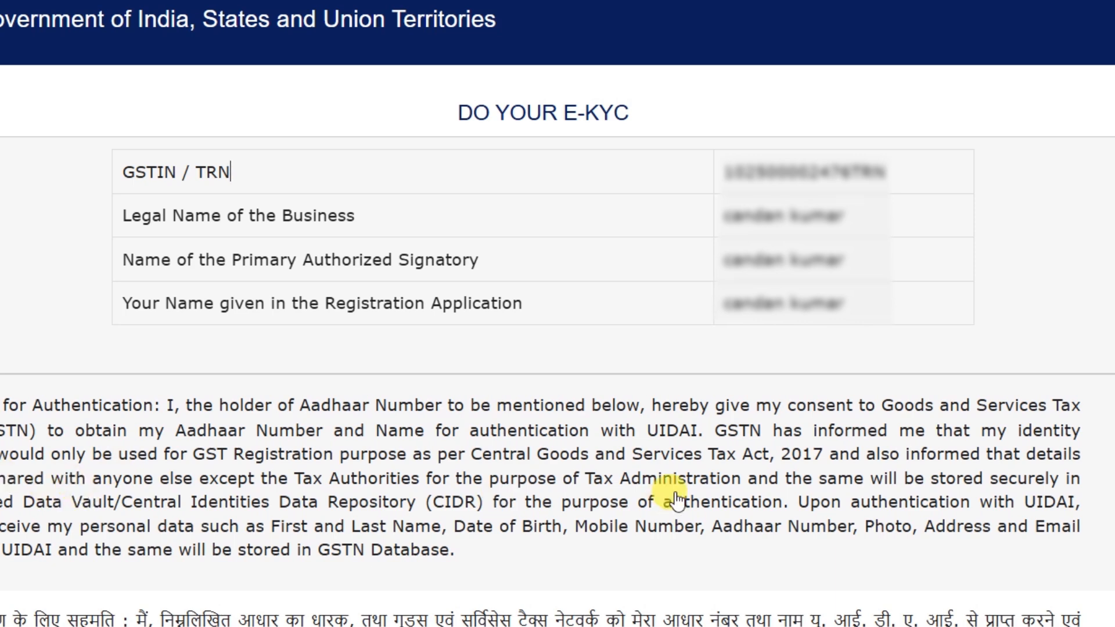
scroll(675, 498, down, 6)
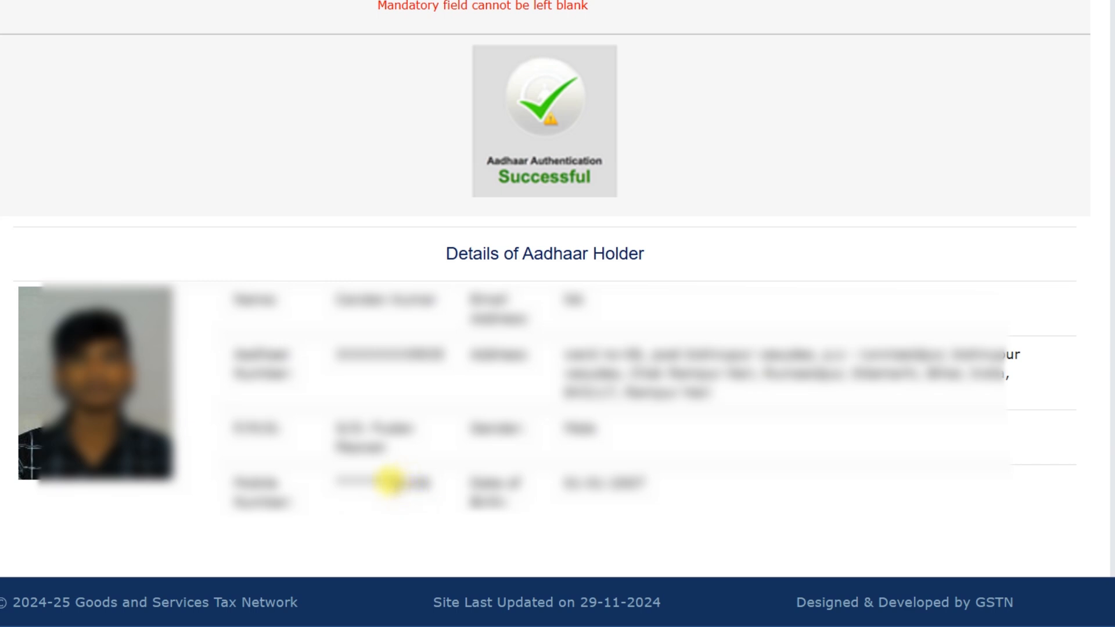
- Review the Aadhaar holder's details on the e-KYC page and switch to the saved WhatsApp image of the email
drag(392, 481, 443, 485)
click(417, 507)
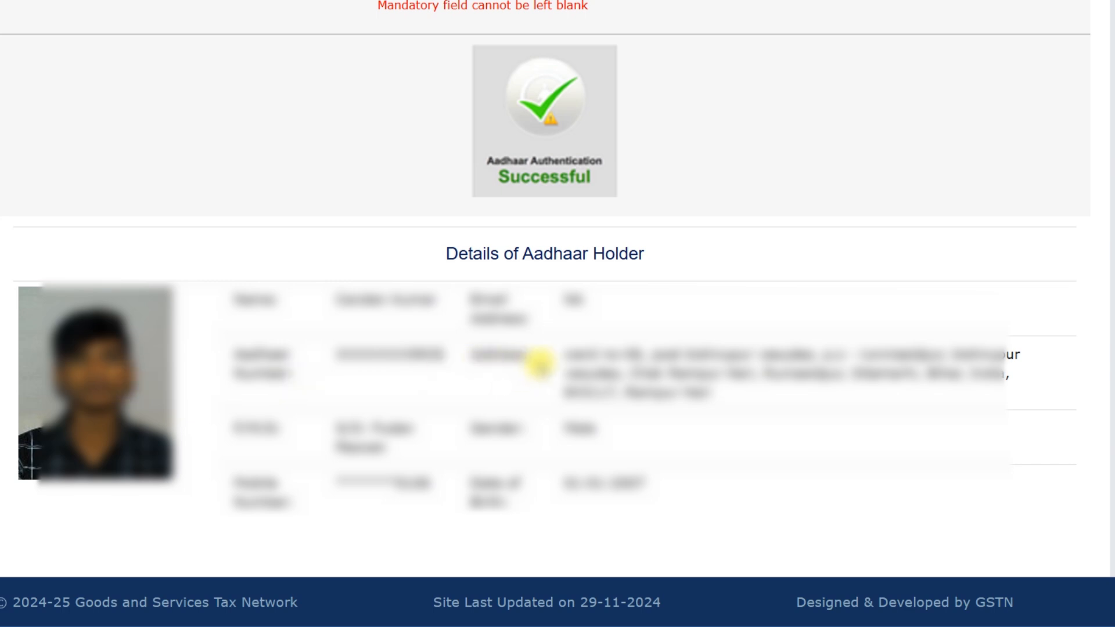
scroll(539, 363, down, 1)
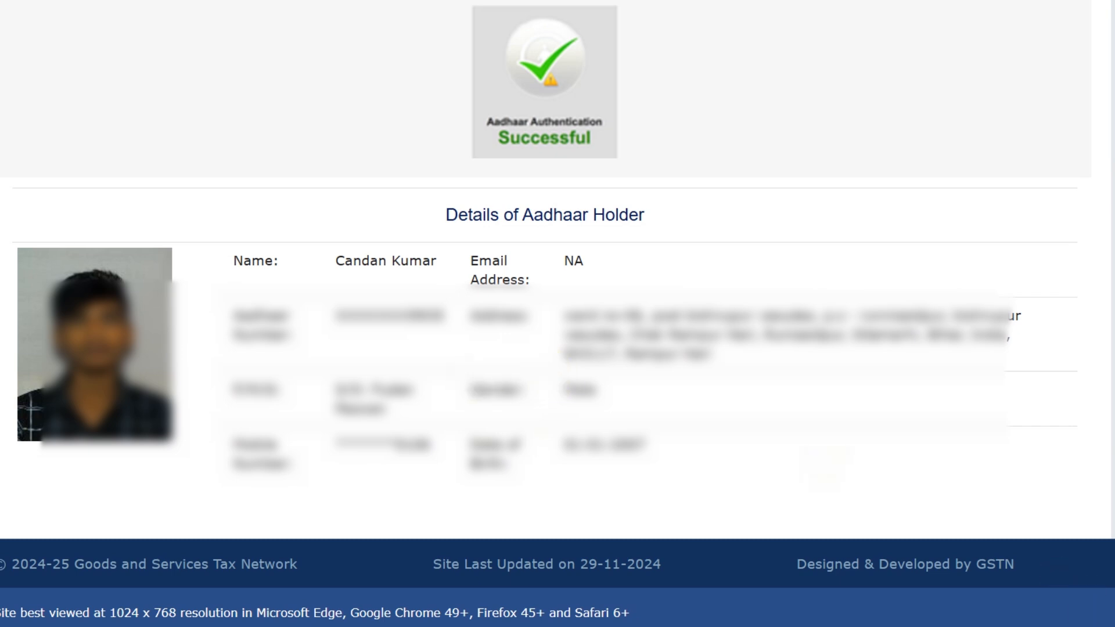
mouse_move(796, 626)
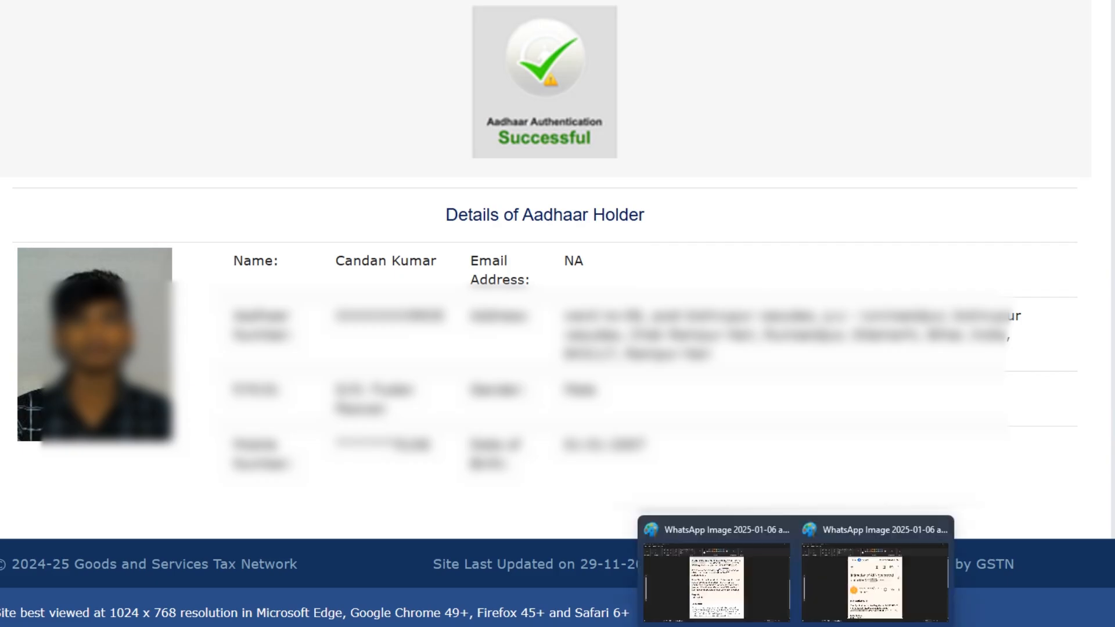
click(874, 582)
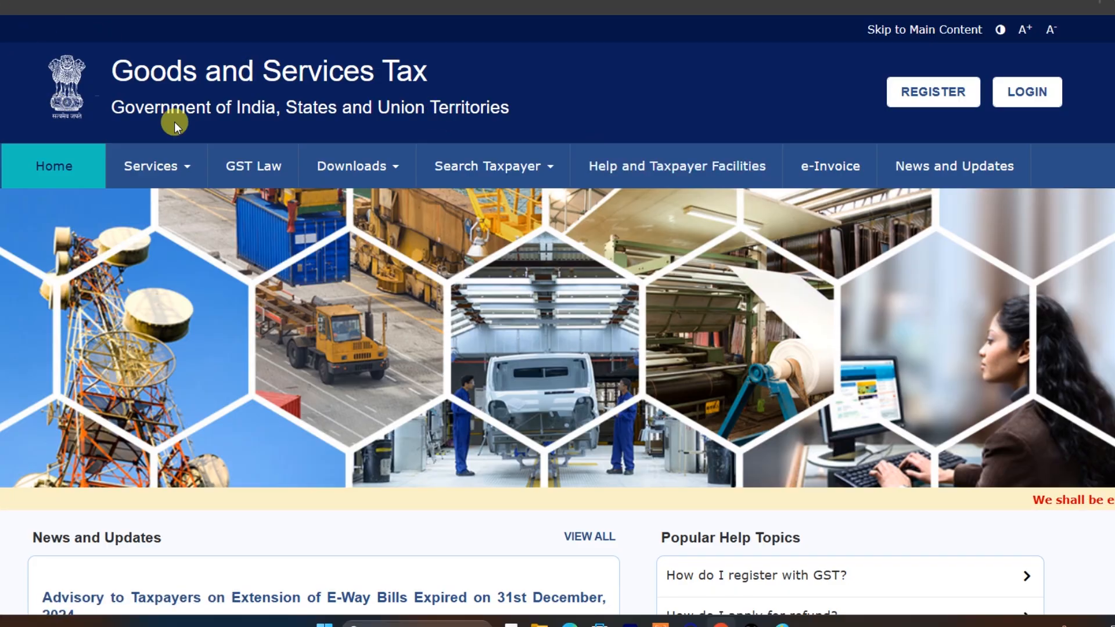
- Open Track Application Status under the registration services and search with the application's ARN
click(177, 172)
mouse_move(64, 216)
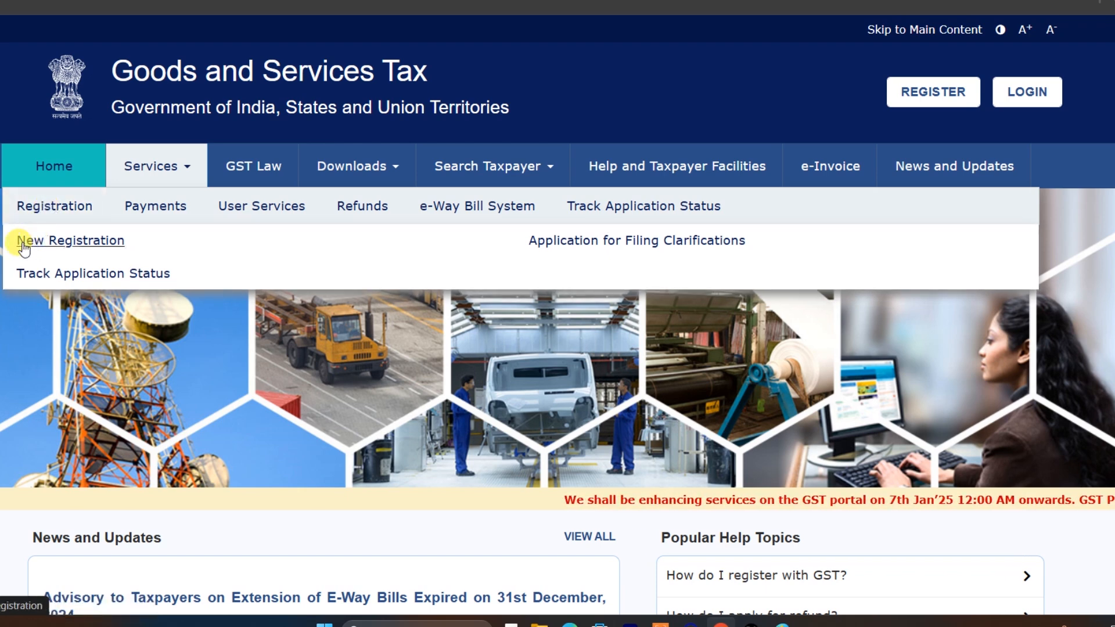
click(85, 275)
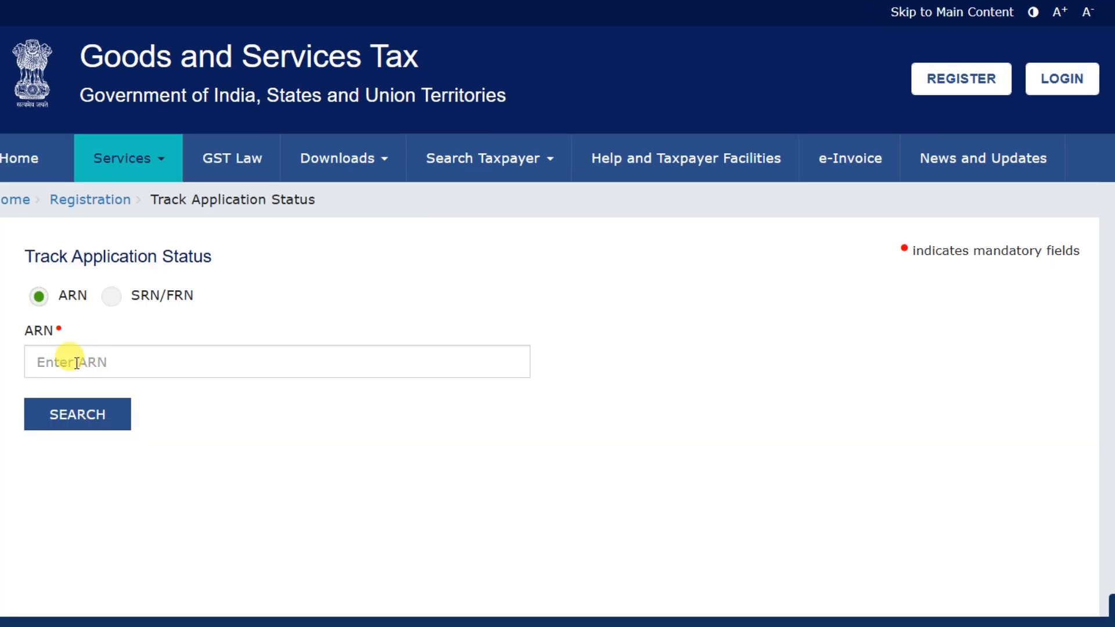
click(77, 362)
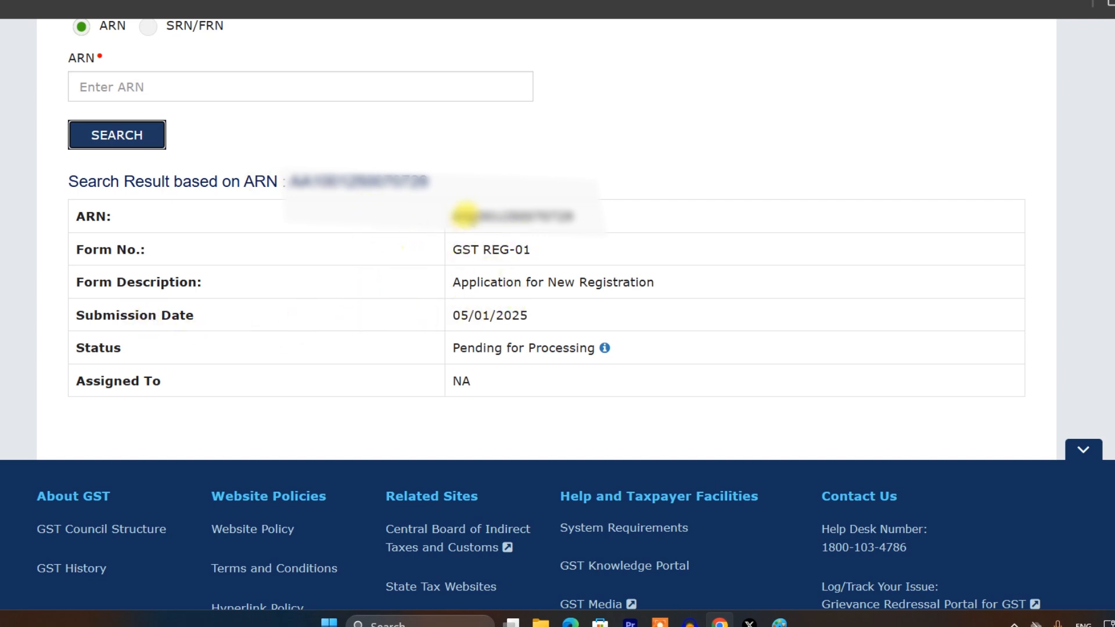
- Review the tracked application's ARN, form description, submission date and status in the search result
drag(452, 218, 606, 221)
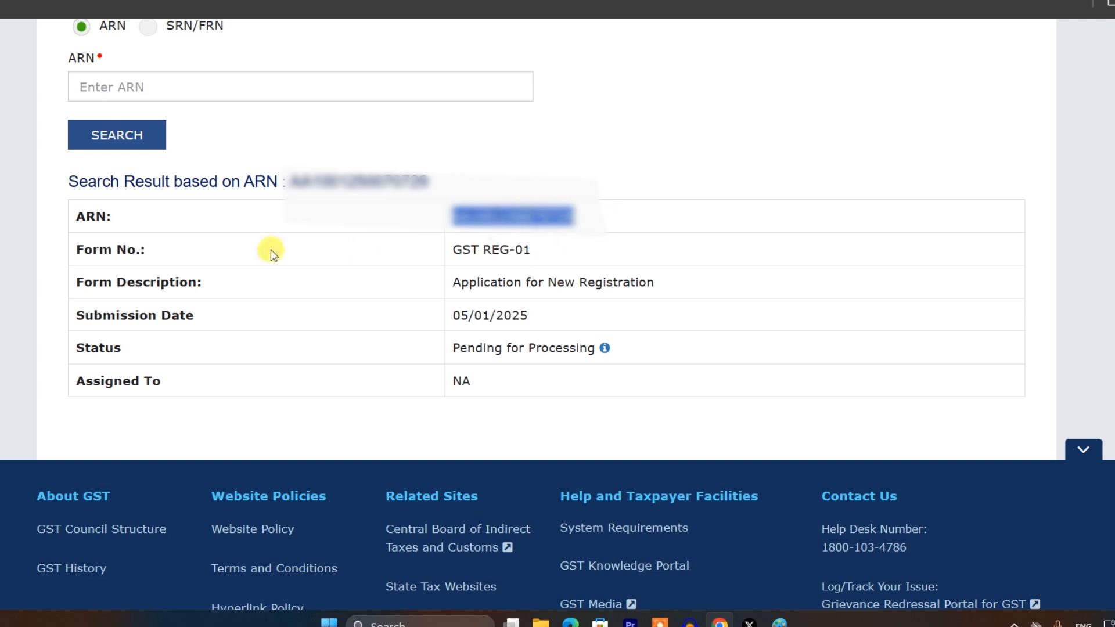
drag(270, 250, 325, 300)
drag(448, 281, 656, 293)
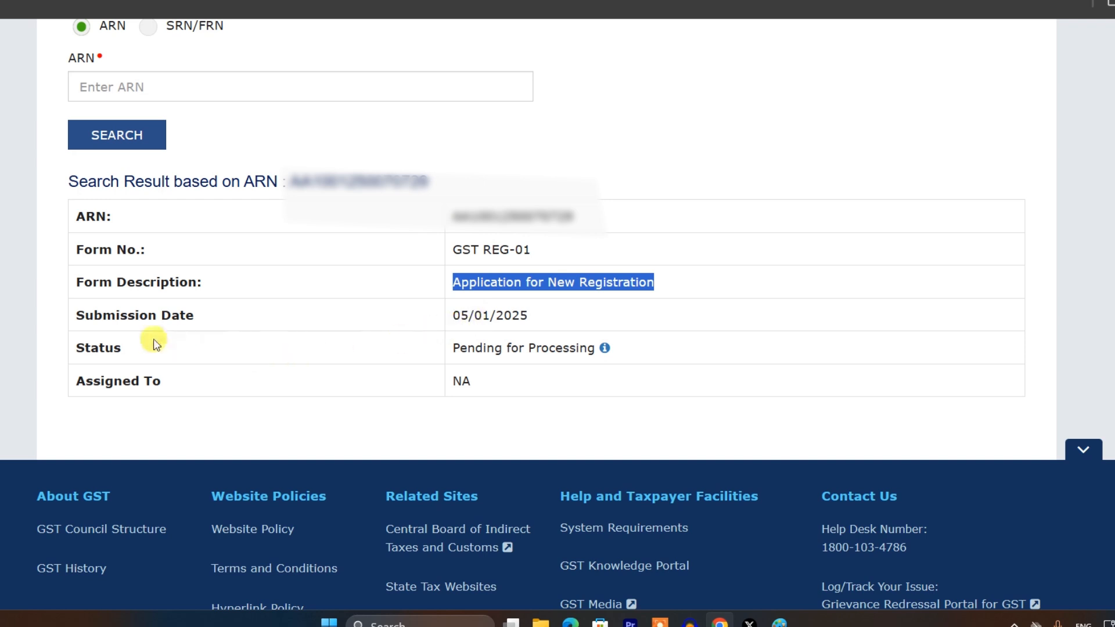
drag(448, 316, 534, 319)
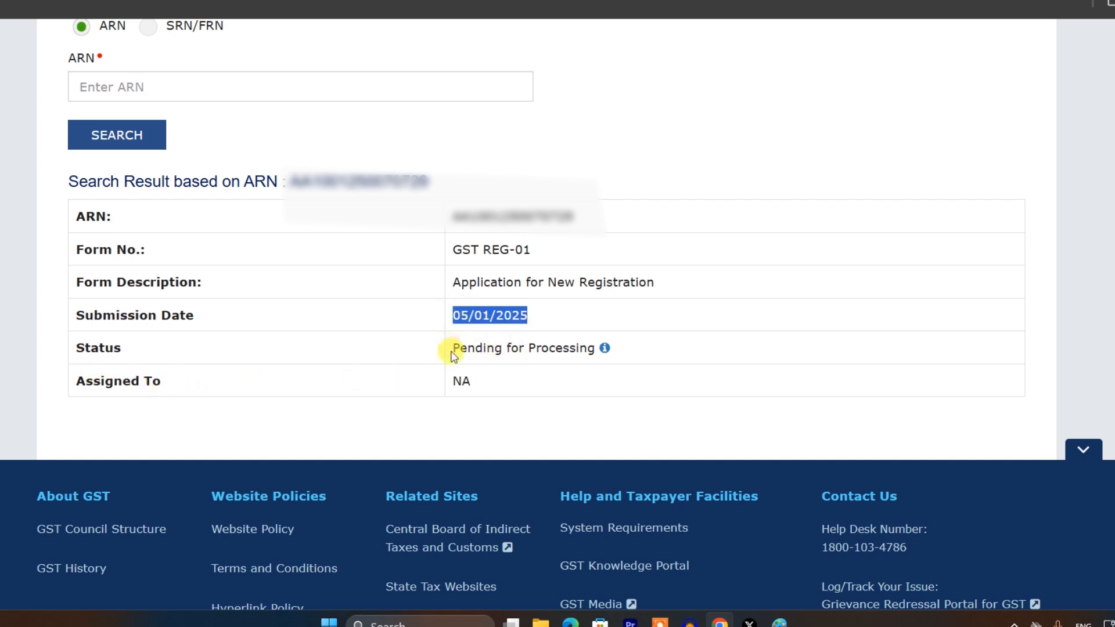
drag(452, 351, 595, 349)
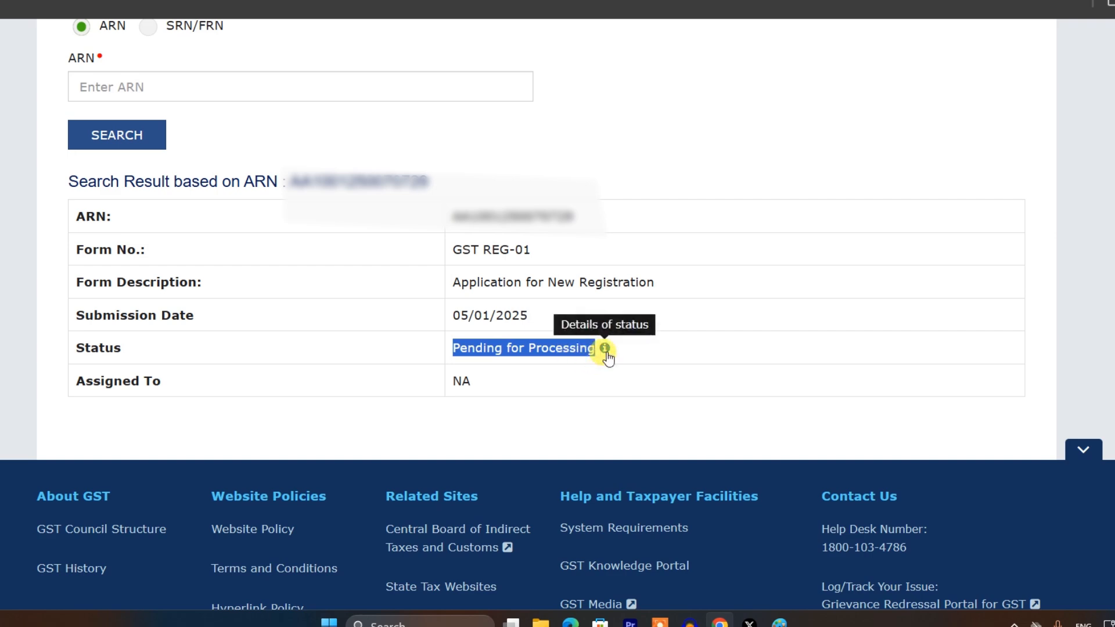
- Open the explanation of the status values, read the clarification and approval meanings, and close it
click(605, 349)
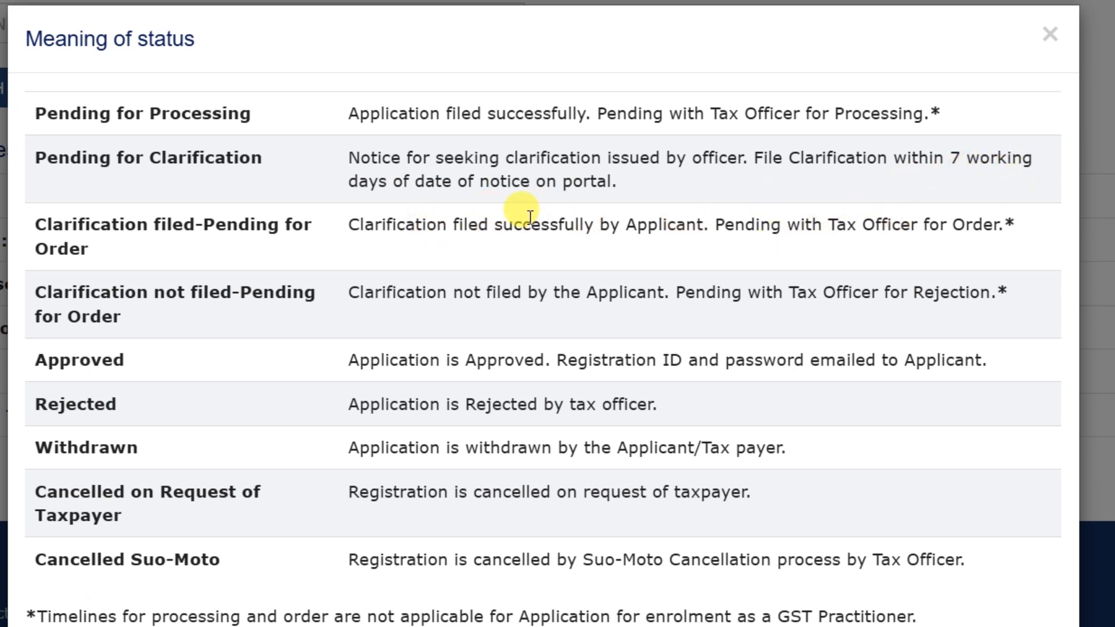
drag(37, 232, 294, 253)
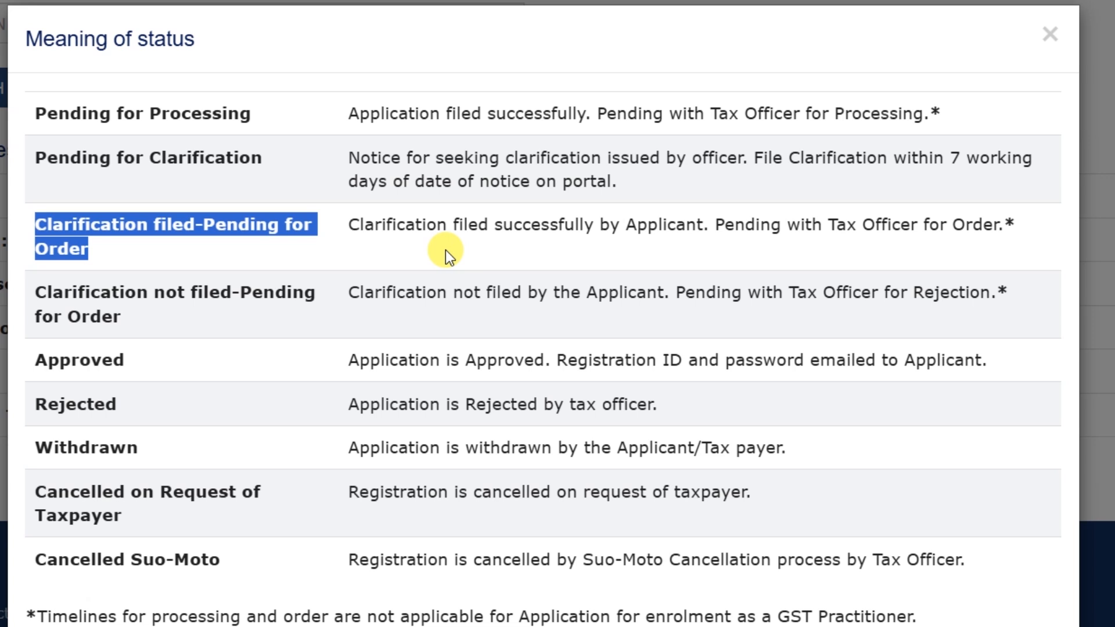
click(23, 363)
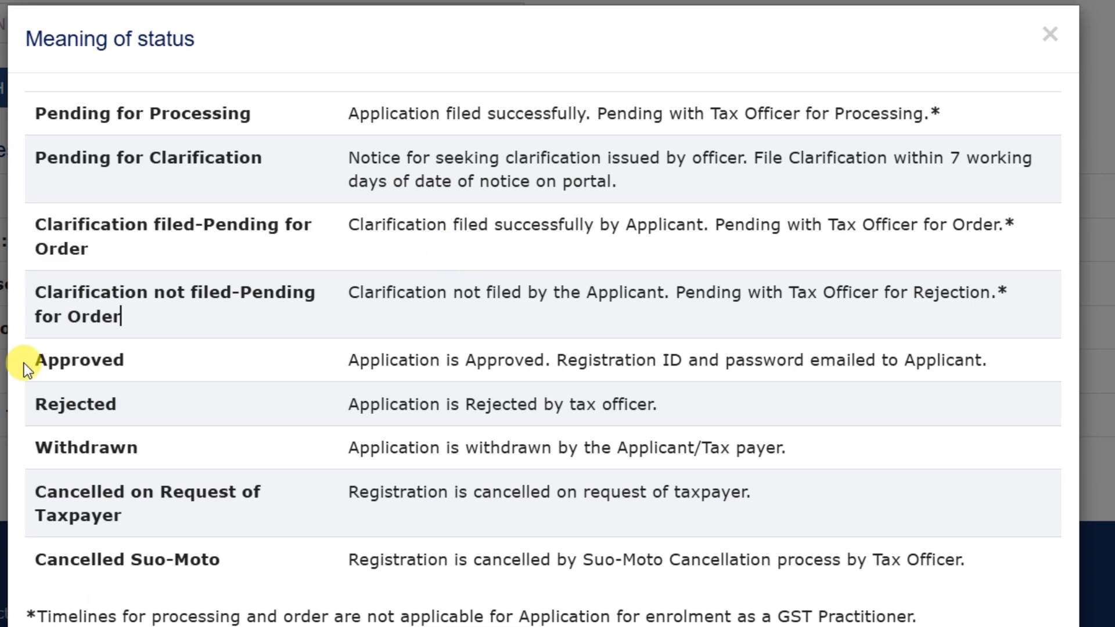
drag(23, 363, 127, 356)
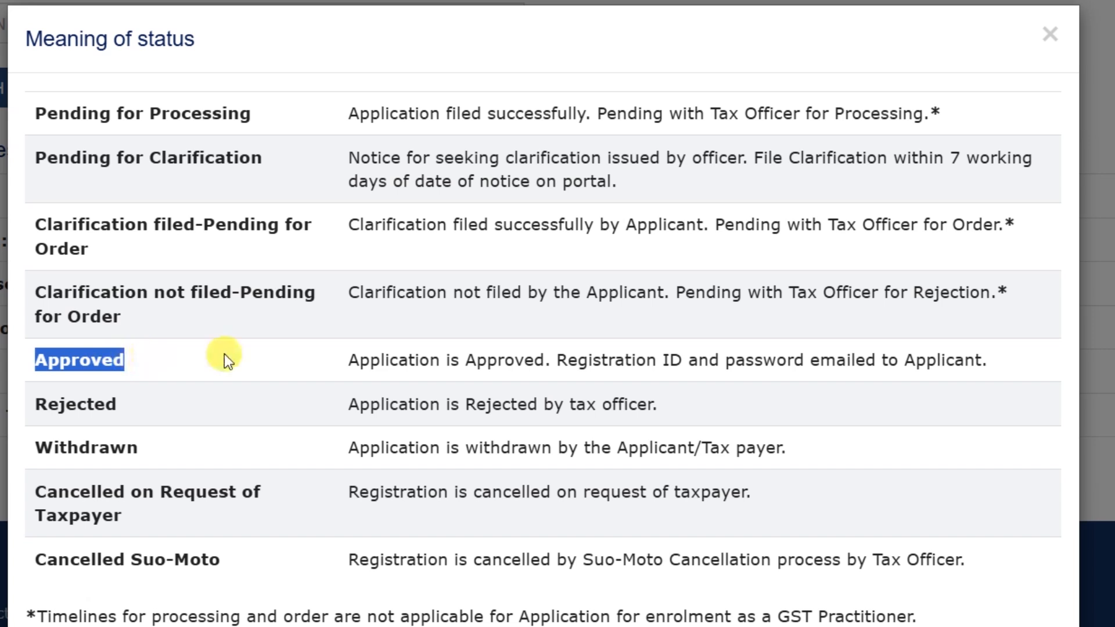
click(314, 358)
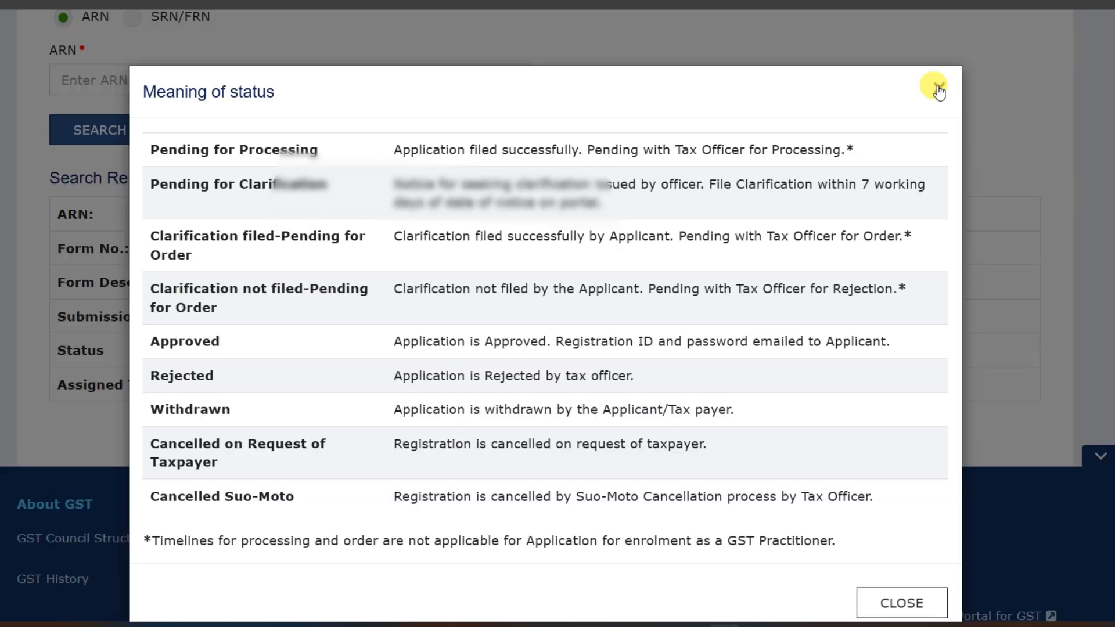
click(1050, 33)
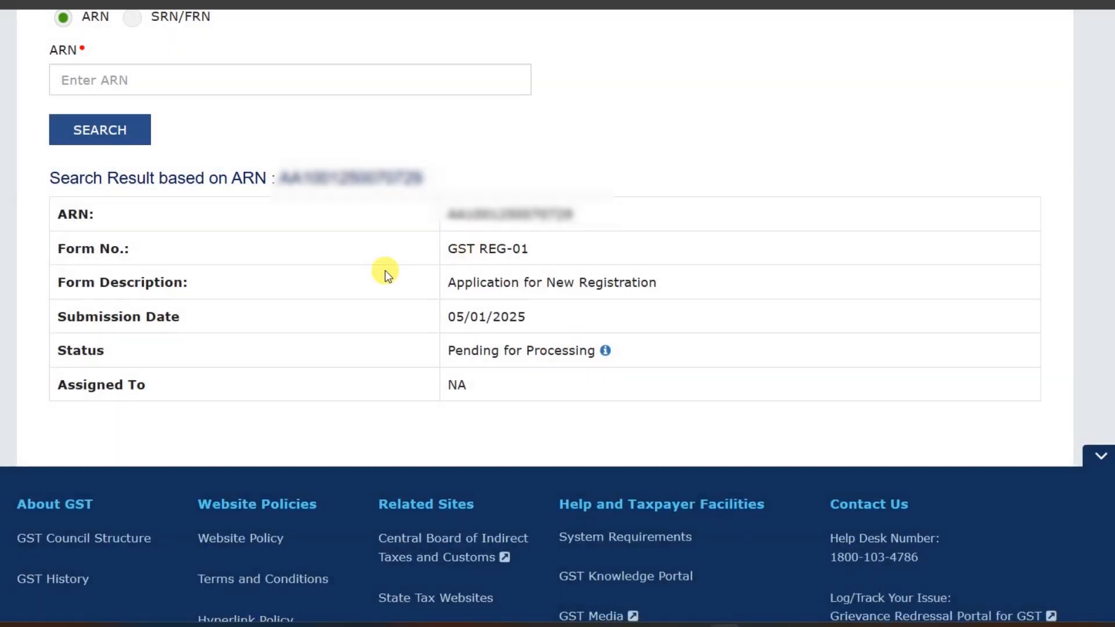